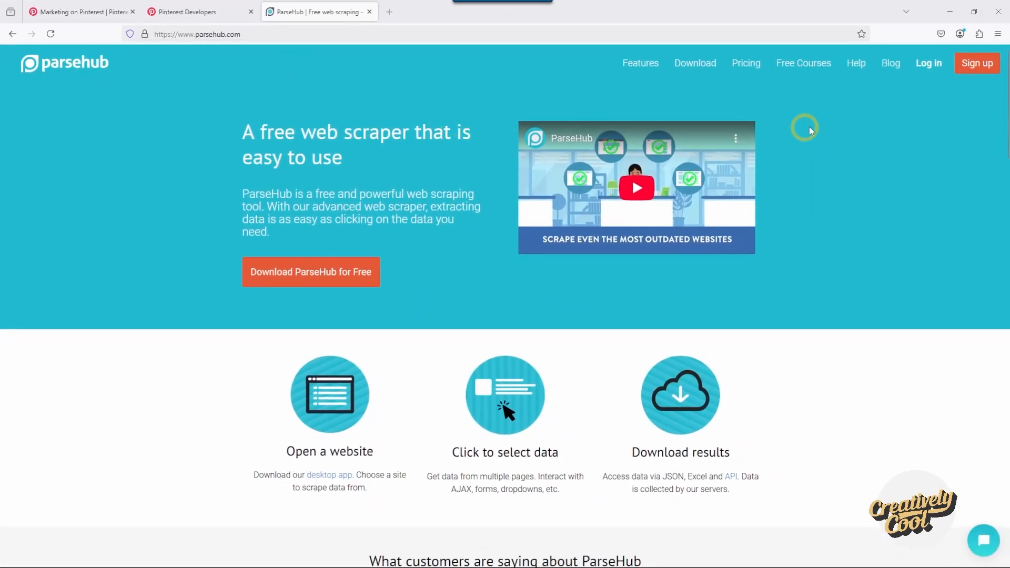
Step: View the ParseHub account sign-up form and compare the plans on the pricing page
left_click(979, 67)
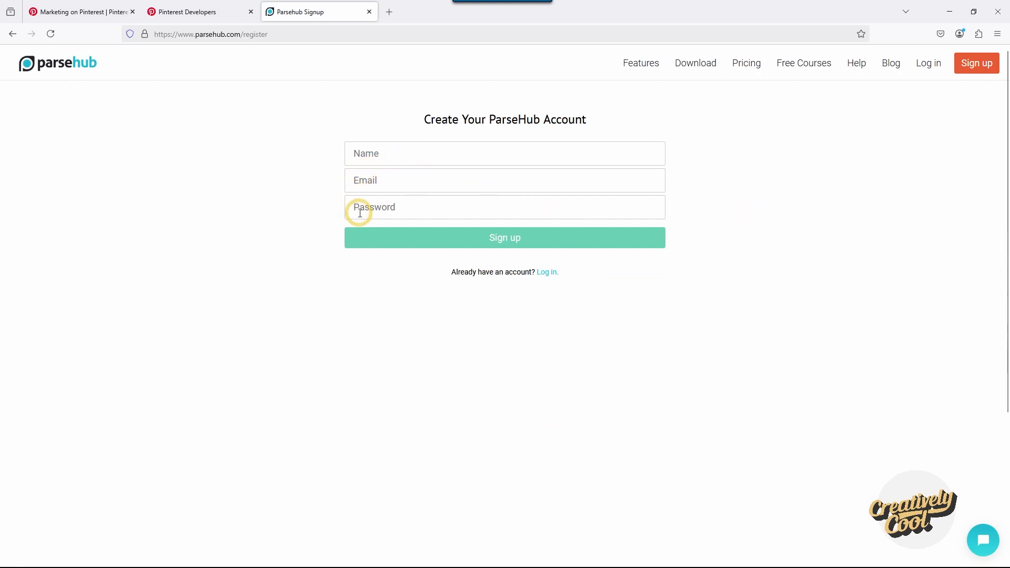
left_click(72, 70)
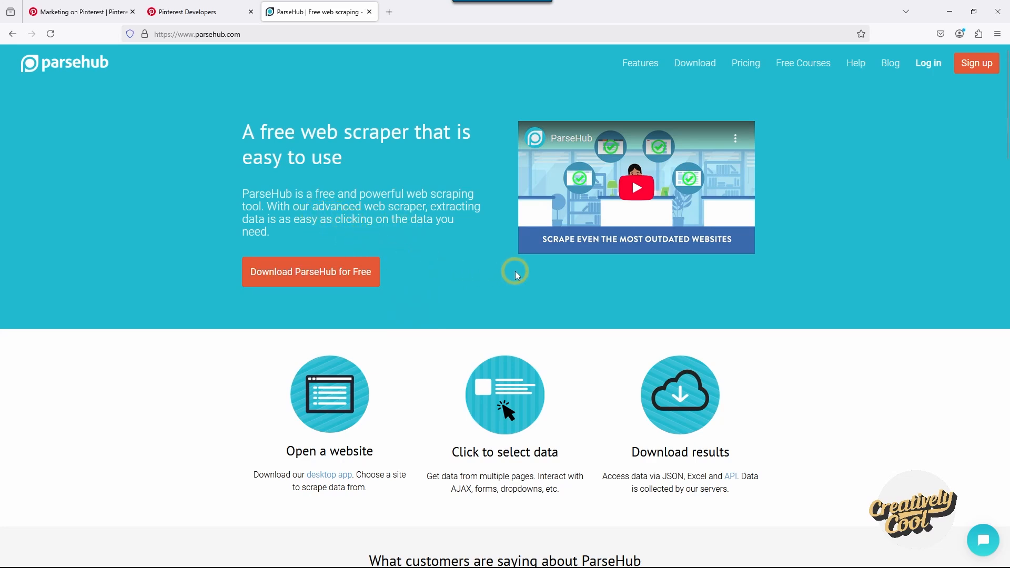
left_click(642, 71)
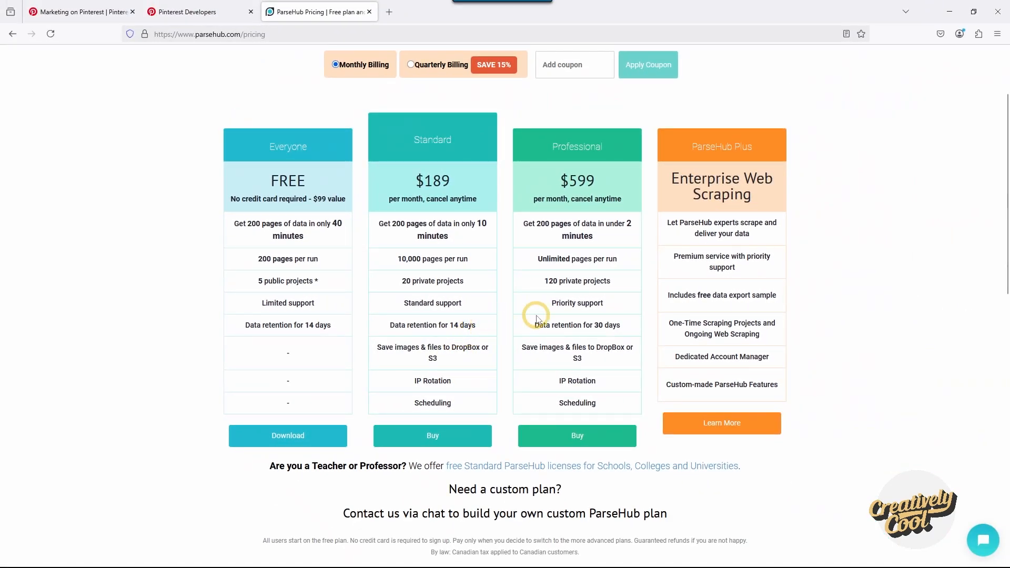
scroll(537, 319, "up", 2)
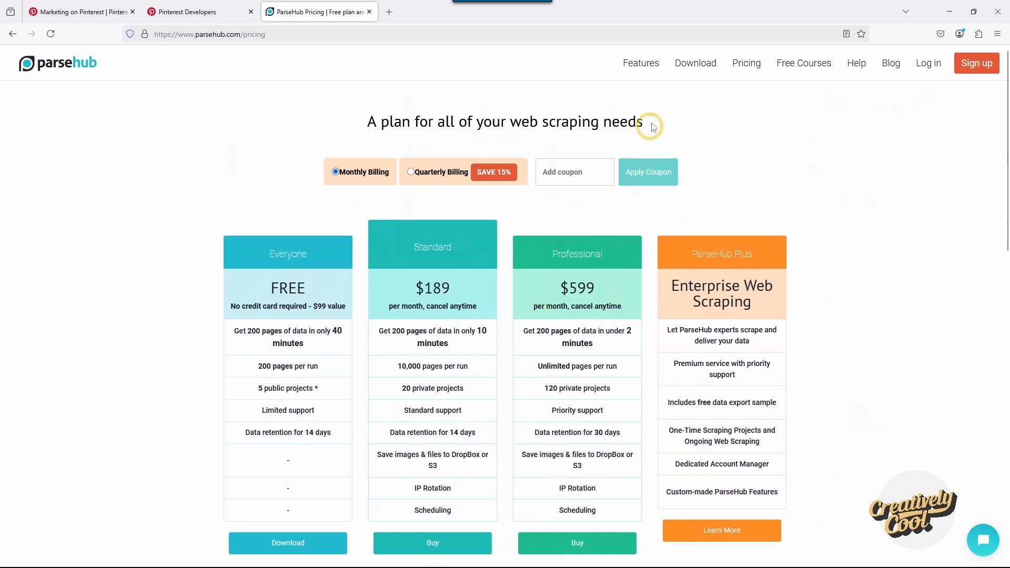
Step: Look over the free web scraping courses in ParseHub Academy and return to the pricing page
left_click(820, 63)
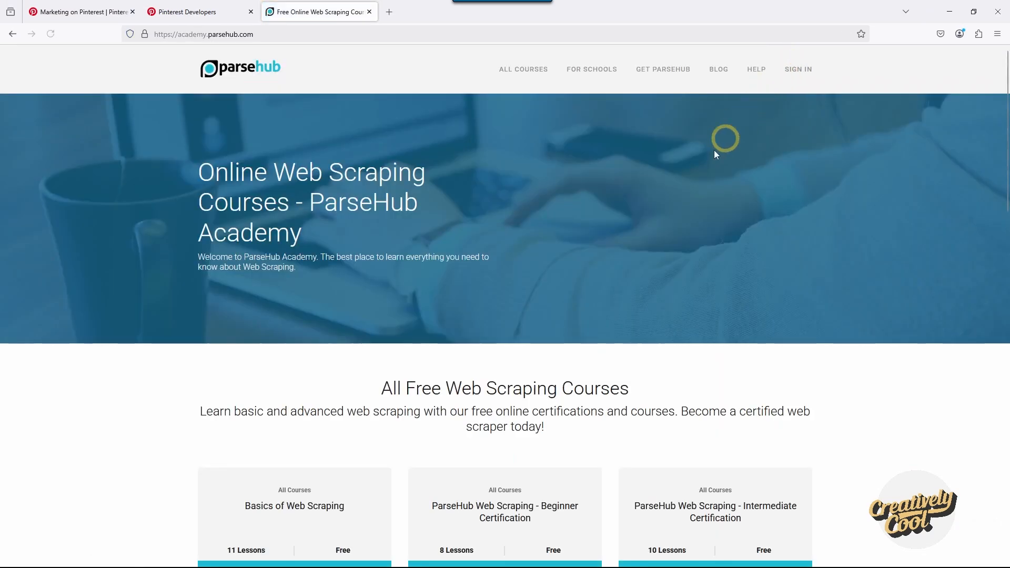
scroll(673, 267, "down", 6)
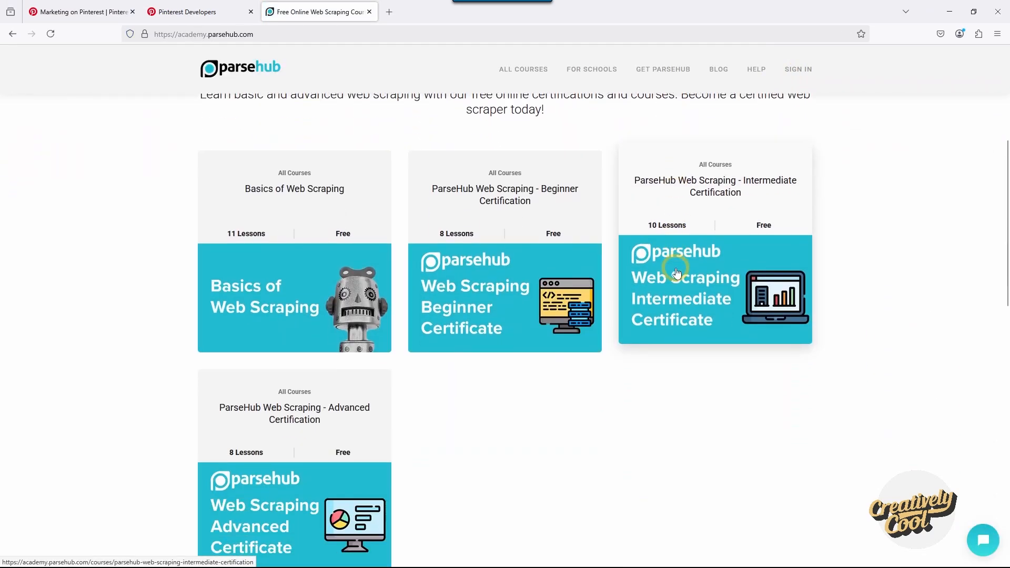
scroll(678, 272, "down", 1)
scroll(679, 270, "up", 2)
scroll(681, 268, "up", 5)
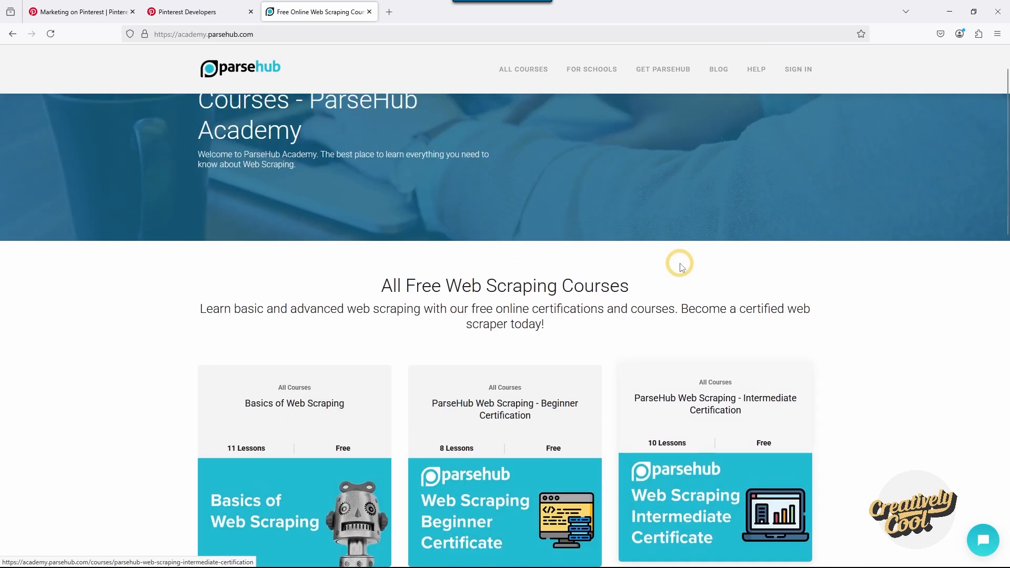
left_click(13, 35)
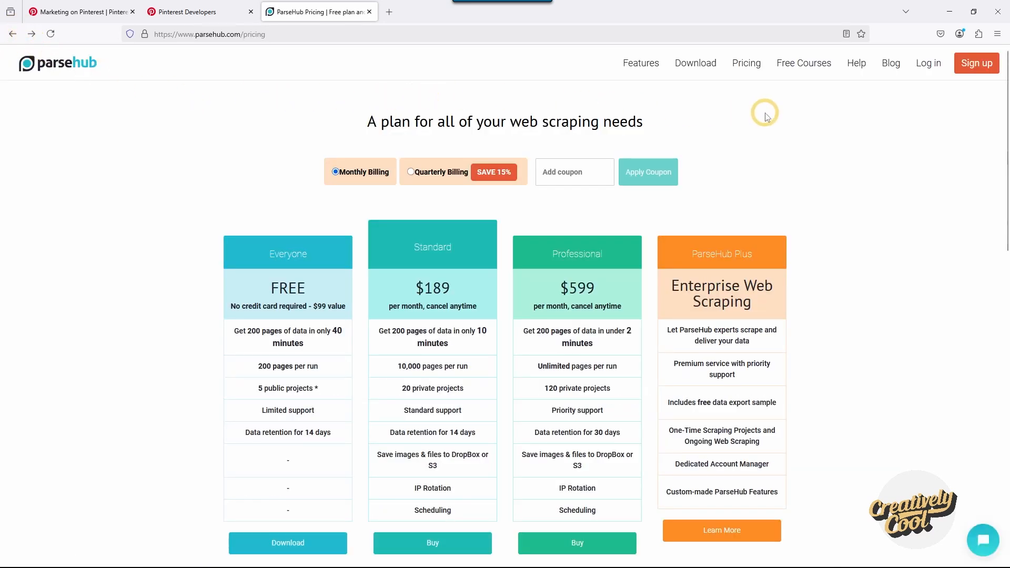
Step: Open the ParseHub download page and read through the Windows installation instructions
left_click(696, 64)
scroll(584, 379, "down", 3)
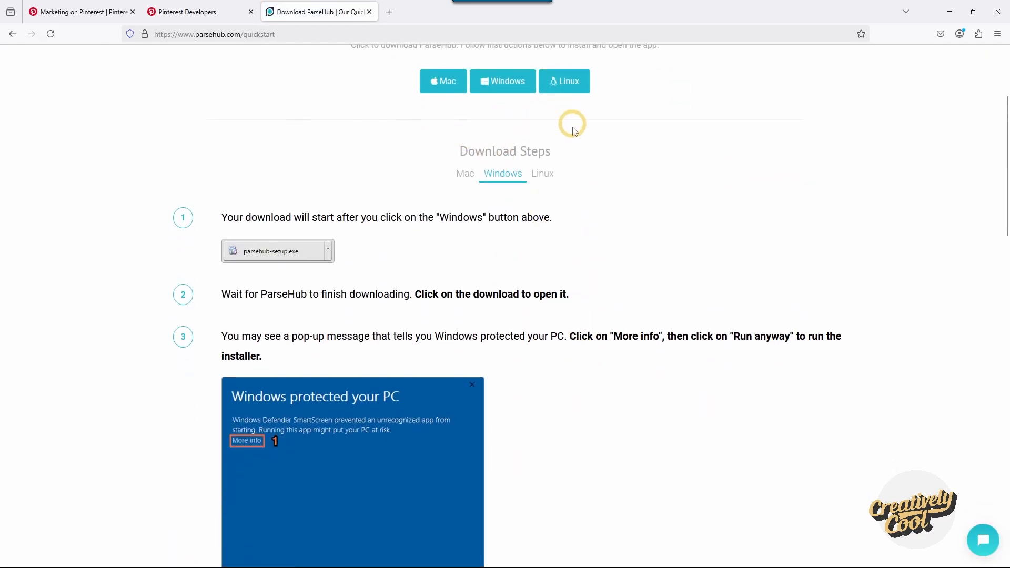
scroll(588, 292, "down", 6)
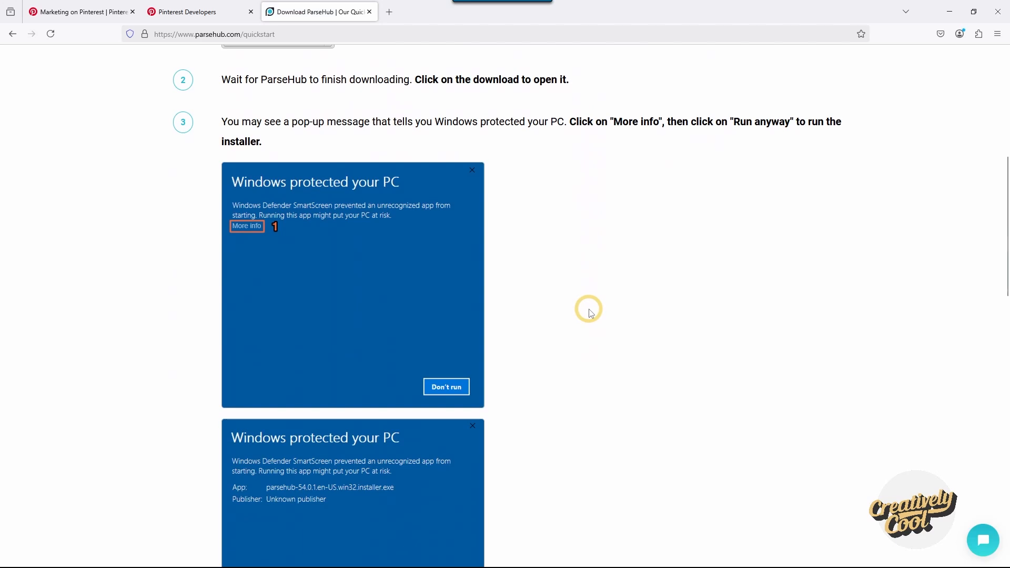
scroll(590, 312, "down", 1)
scroll(590, 312, "down", 7)
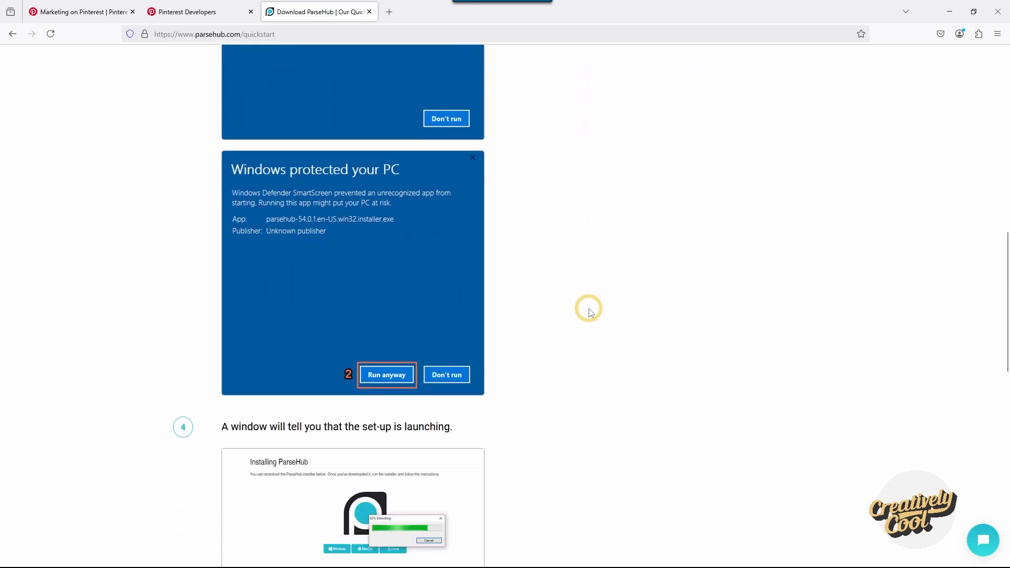
scroll(589, 310, "down", 8)
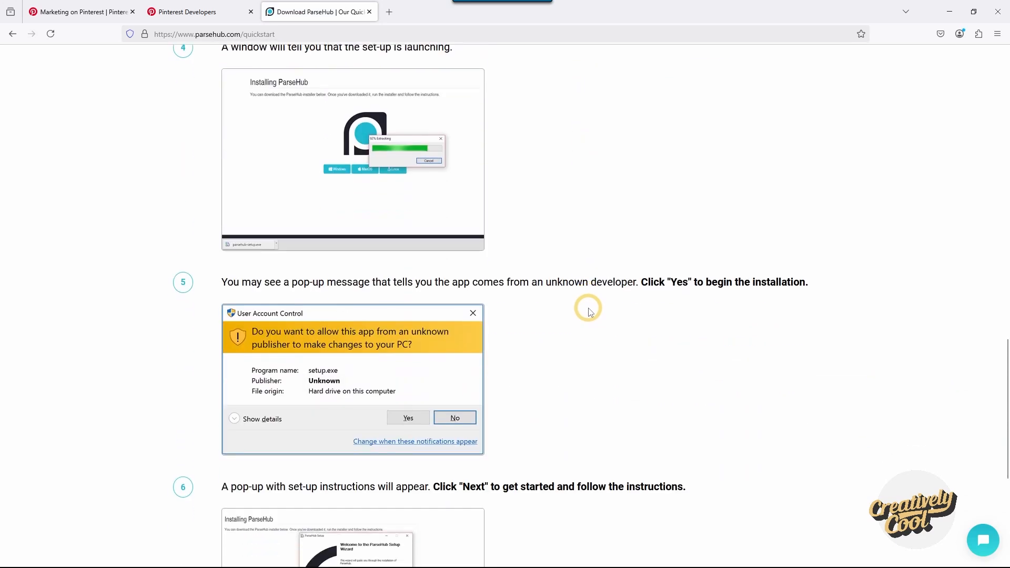
scroll(589, 310, "up", 4)
scroll(589, 311, "up", 17)
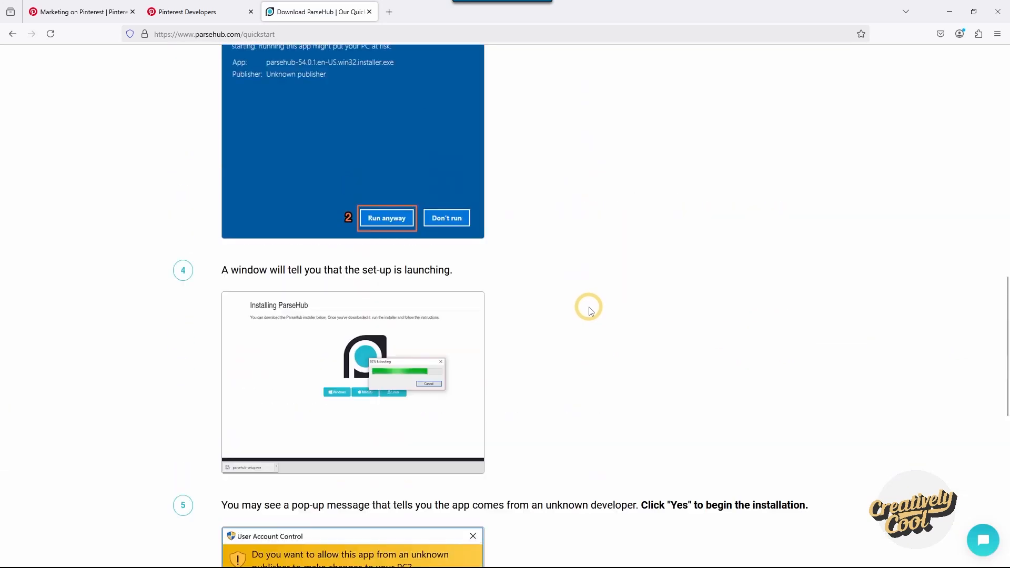
scroll(589, 310, "up", 2)
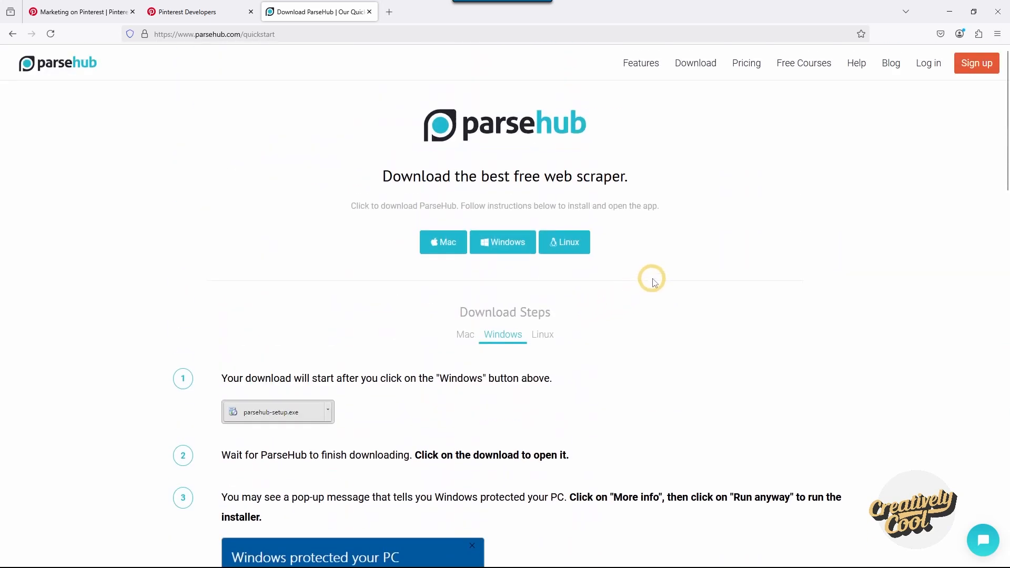
Step: Run ParseHub Setup.exe from the Downloads folder, install it for all users, and finish with Run ParseHub enabled
left_click_drag(1009, 219, 472, 174)
left_click(418, 267)
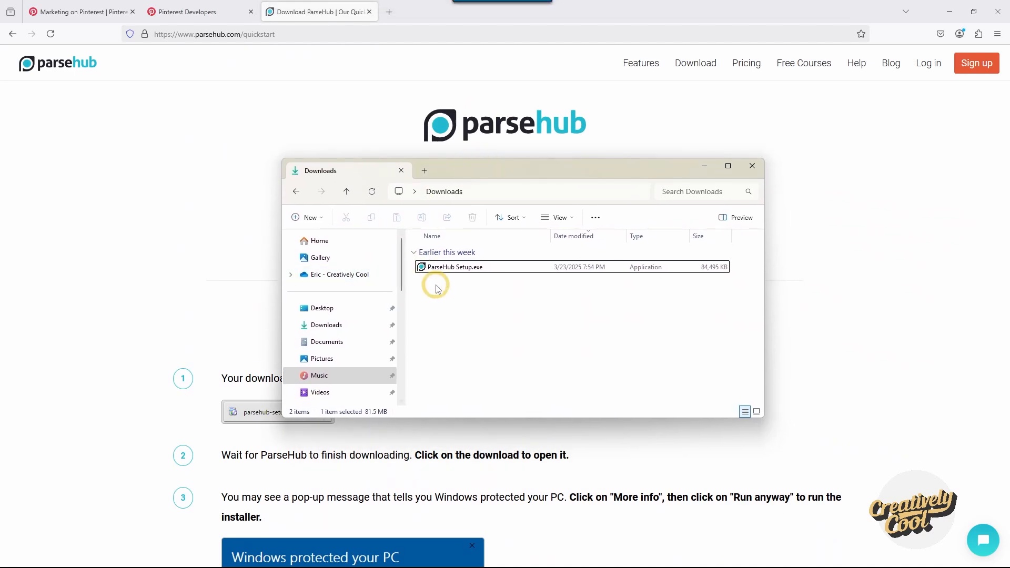
mouse_move(420, 271)
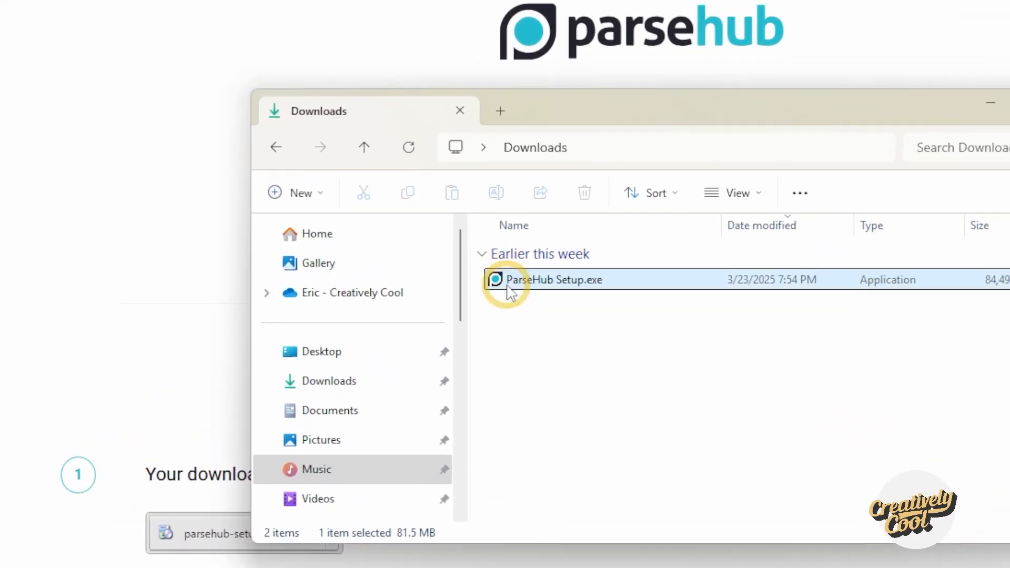
double_click(508, 290)
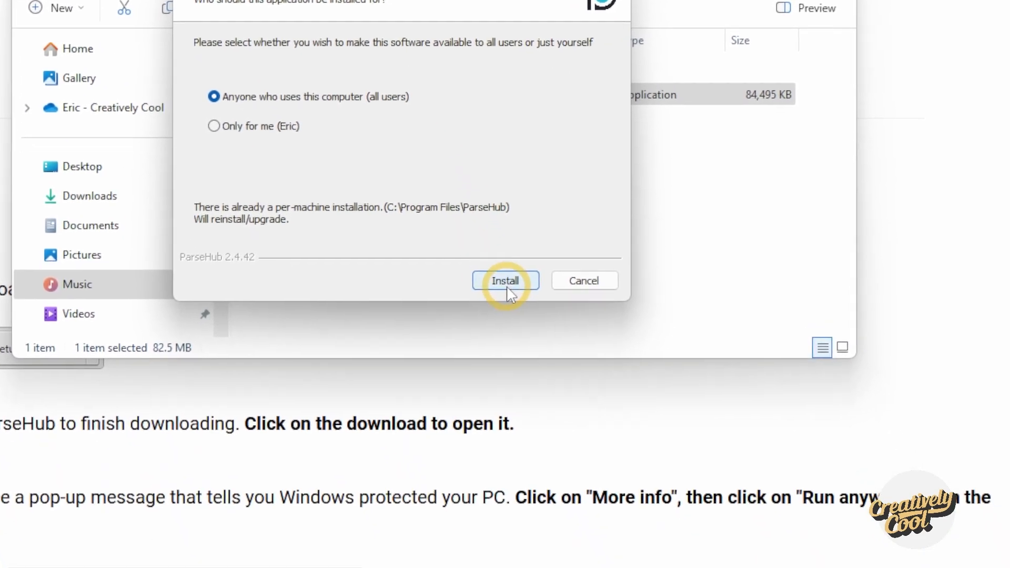
left_click(539, 374)
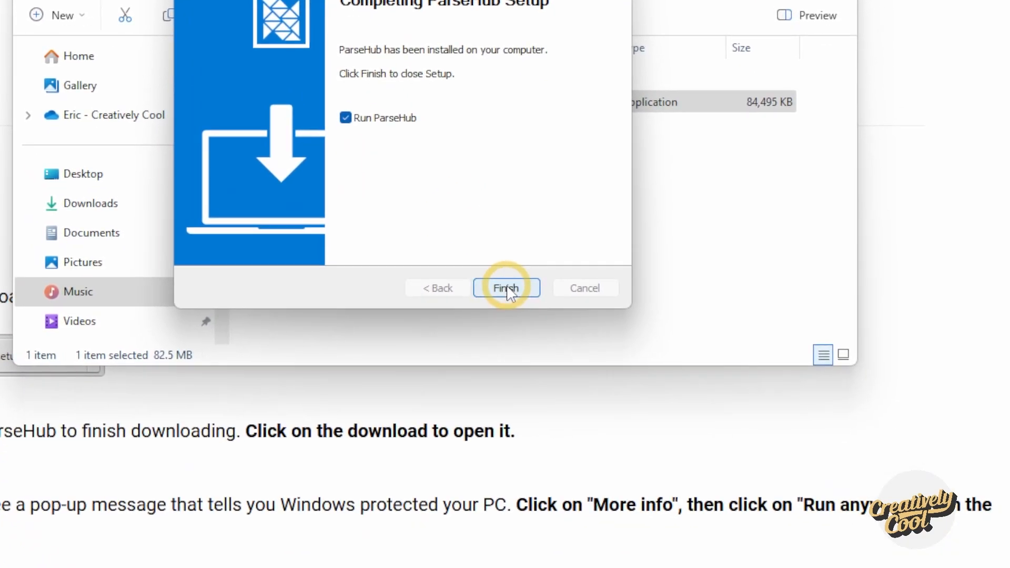
left_click(508, 289)
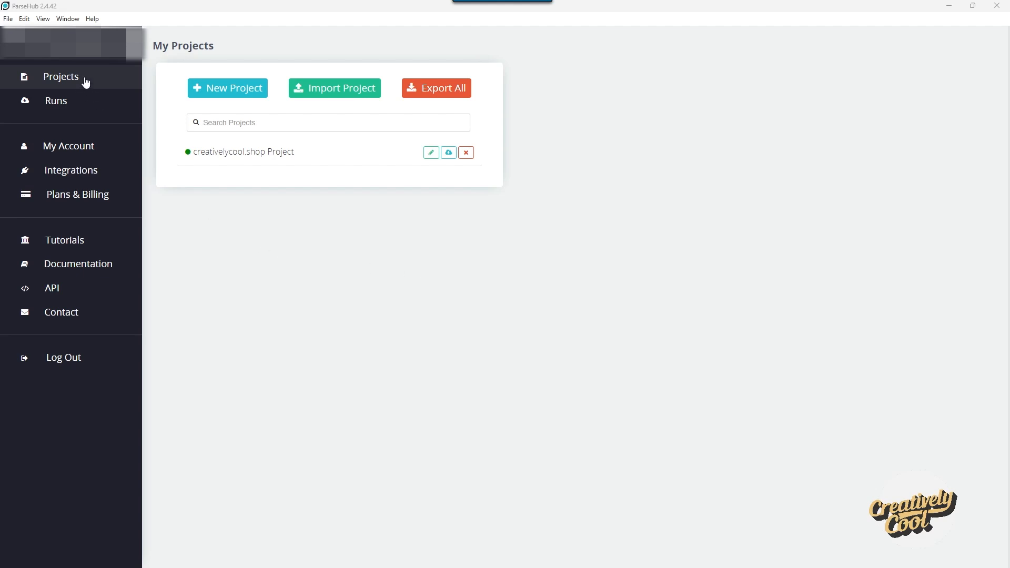
Step: Create a new ParseHub project and look over the Triangle Zipper Pouch shop page in its browser
left_click(232, 90)
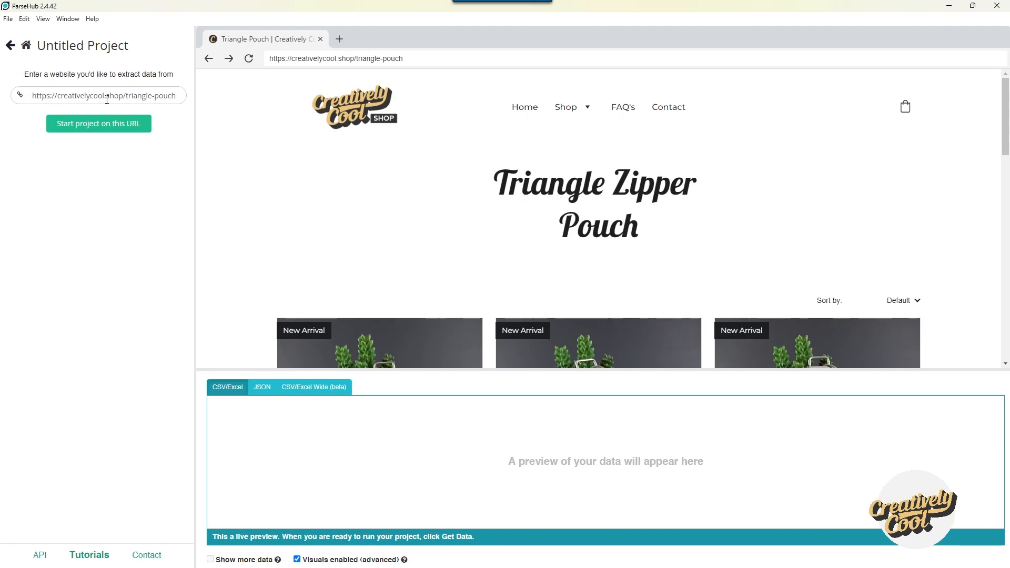
scroll(361, 163, "down", 6)
scroll(302, 256, "up", 6)
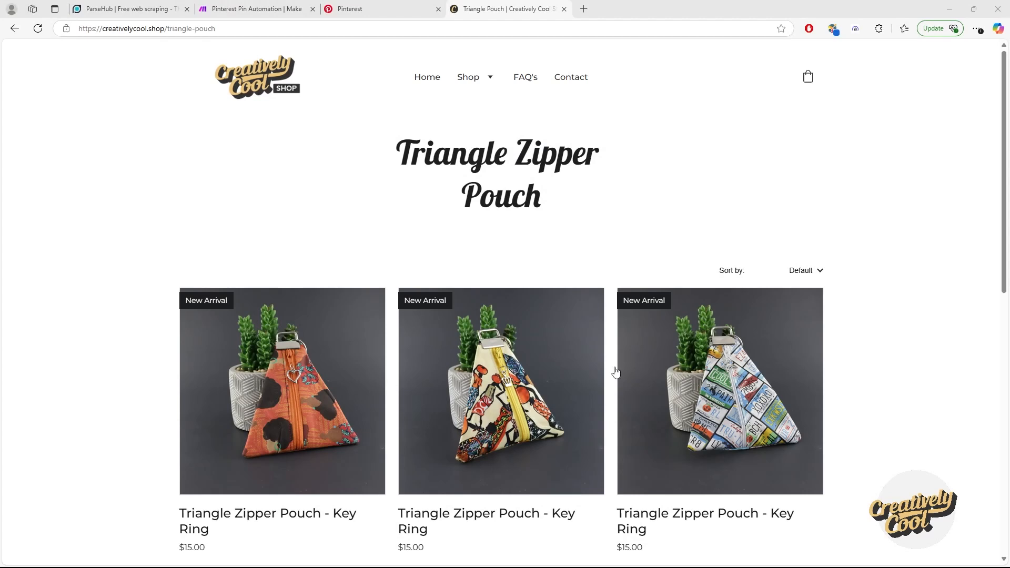
Step: In the web browser, view the shop's Earrings and Triangle Zipper Pouch pages and select the pouch page's URL
mouse_move(482, 78)
left_click(488, 108)
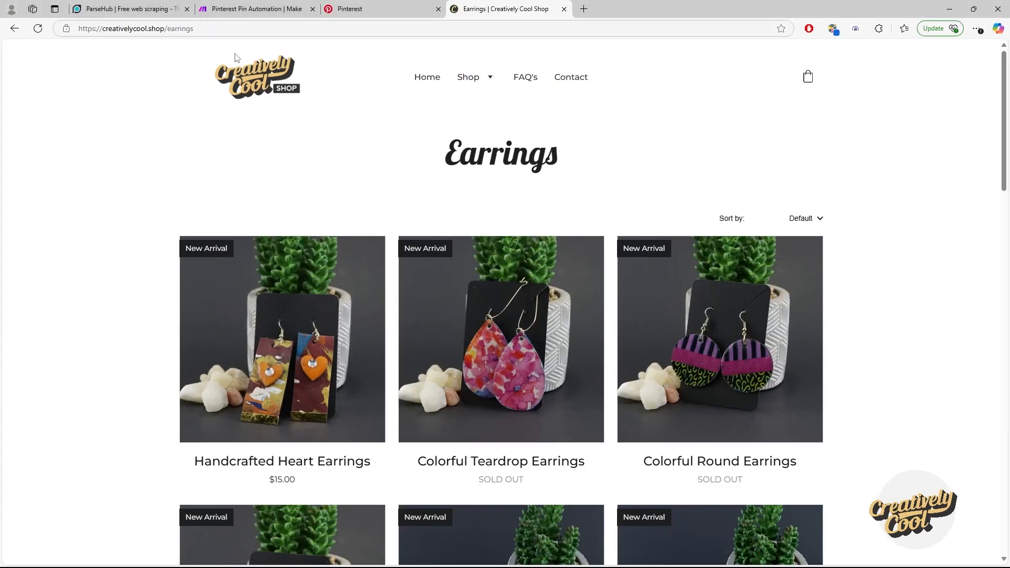
mouse_move(488, 84)
left_click(488, 126)
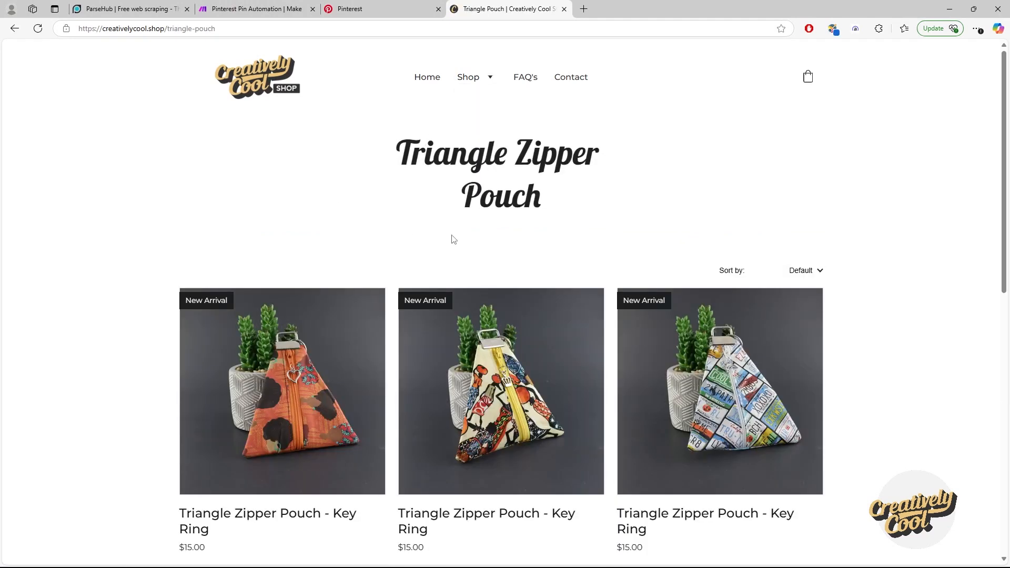
scroll(342, 222, "down", 4)
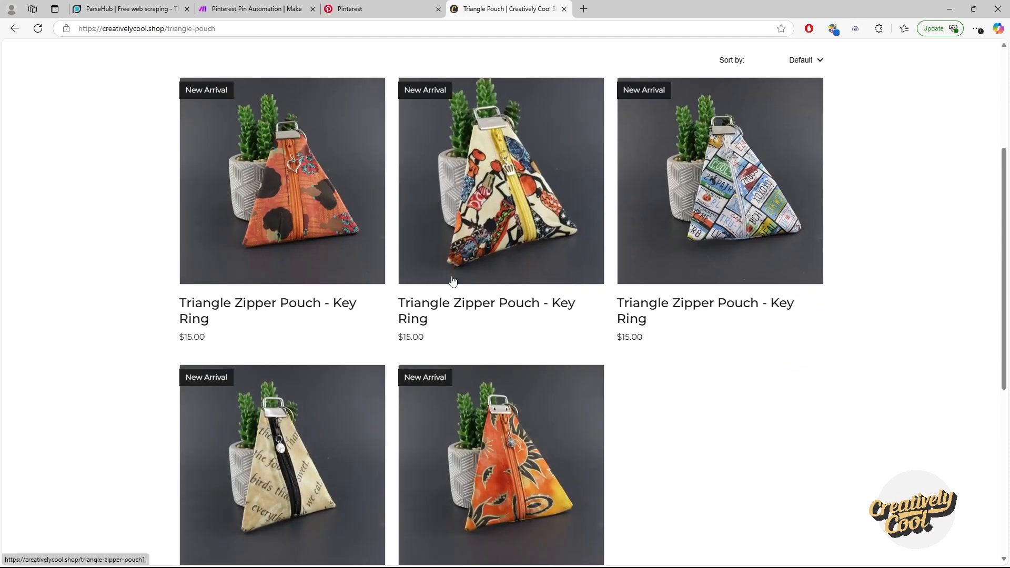
scroll(412, 294, "up", 4)
left_click_drag(217, 29, 105, 20)
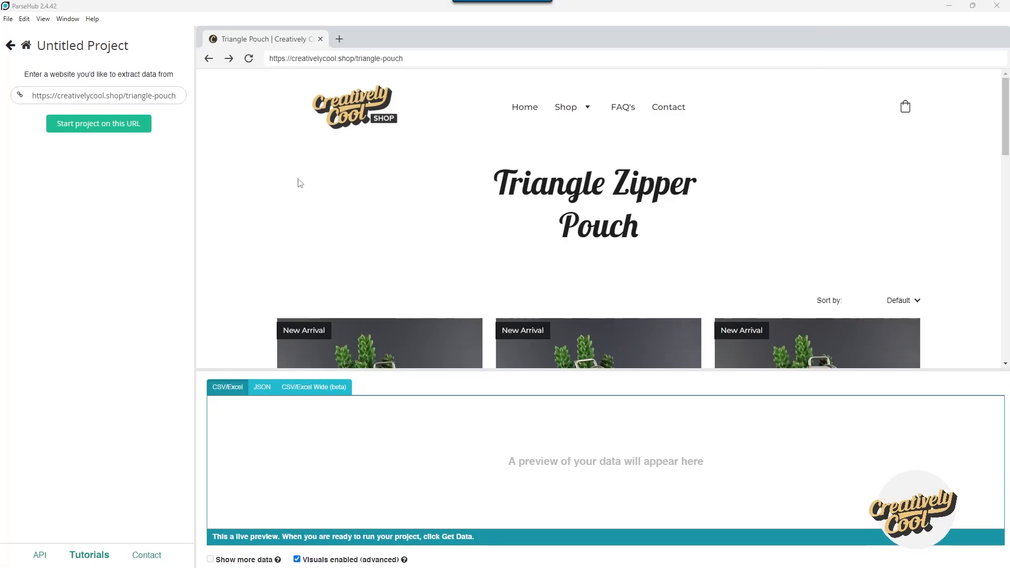
right_click(96, 95)
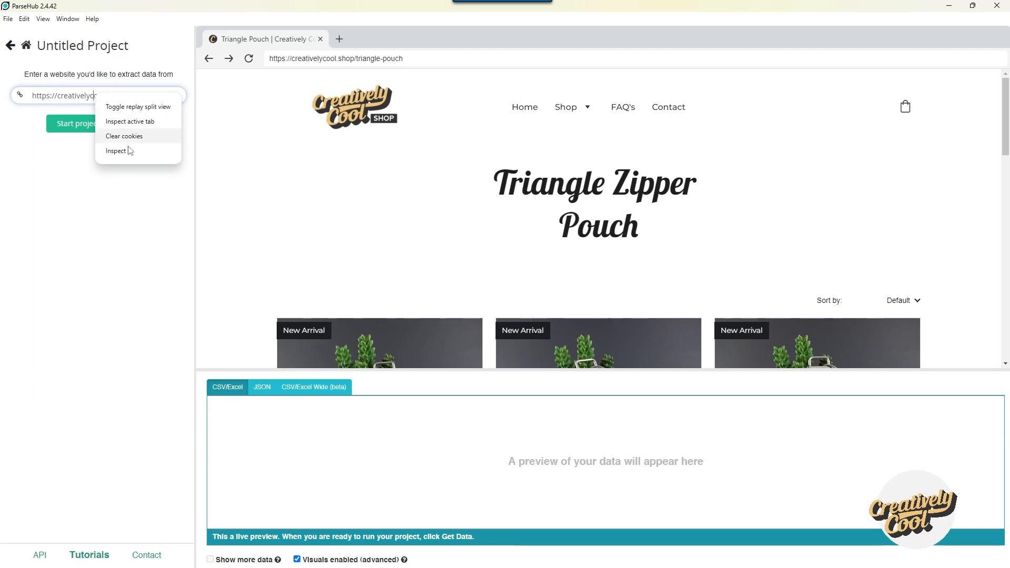
left_click(121, 187)
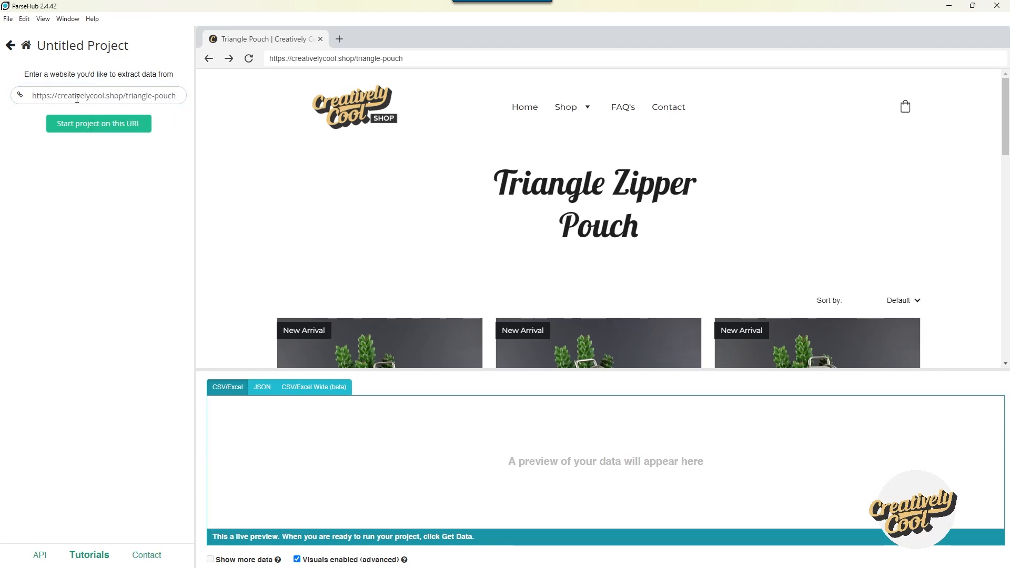
left_click(93, 129)
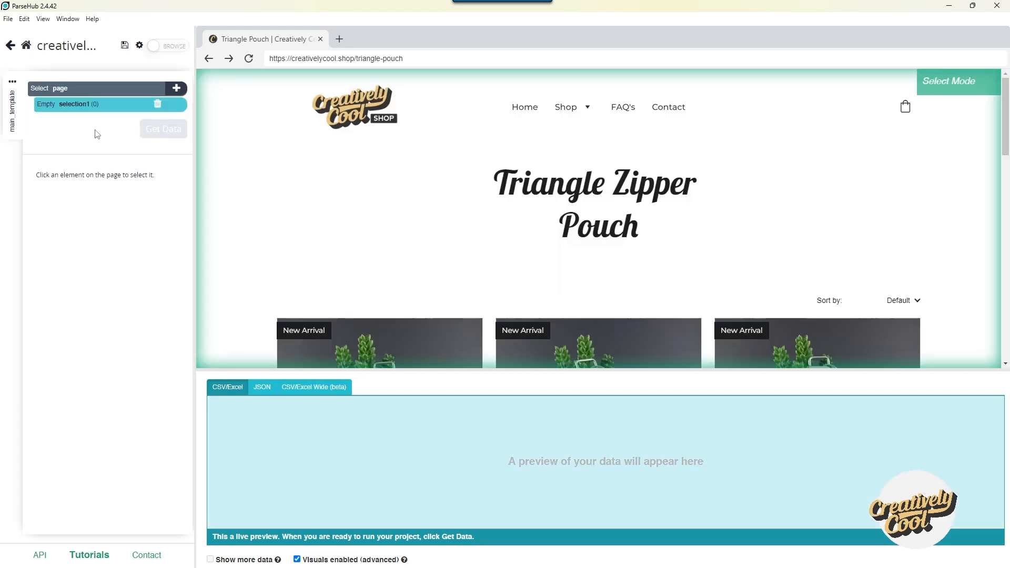
Step: Rename the empty selection in the main template to products
left_click(85, 105)
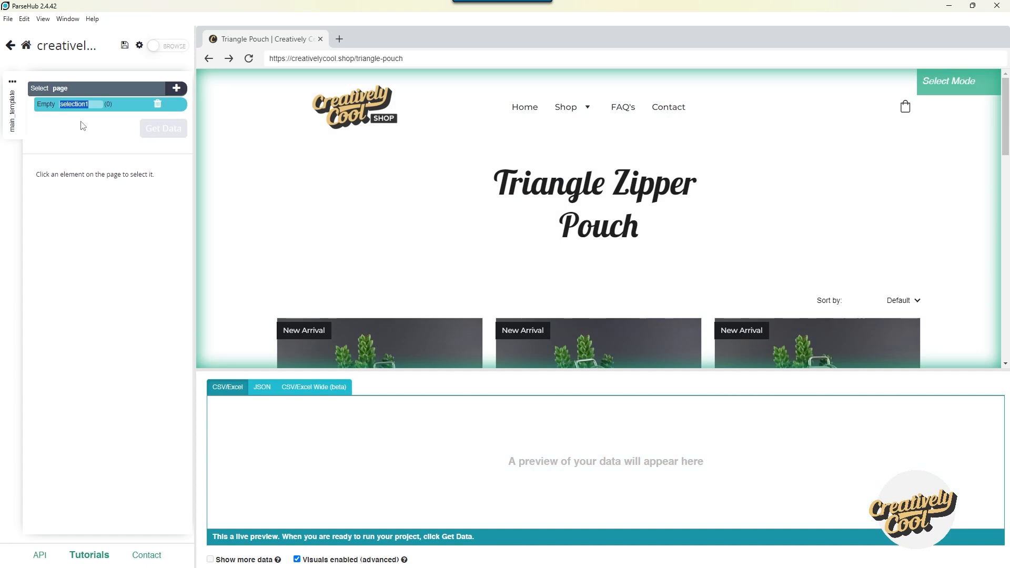
type("products")
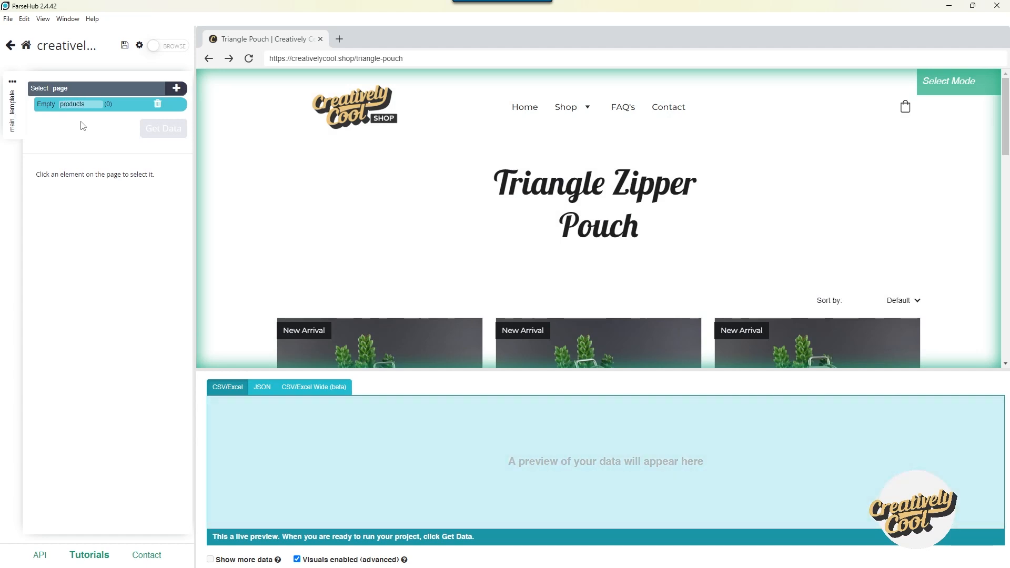
key("Return")
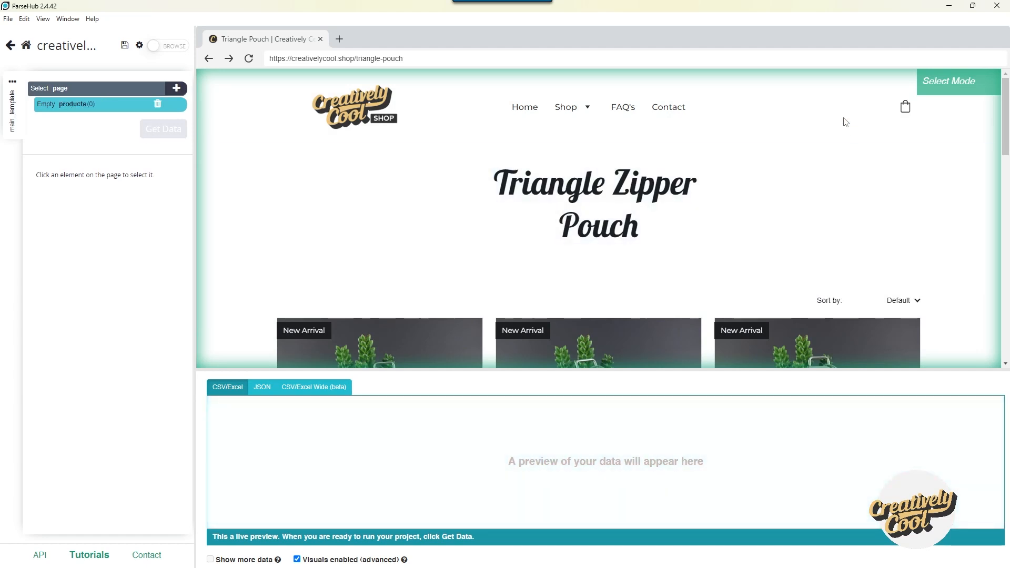
Step: Add the first Triangle Zipper Pouch - Key Ring product title to the products selection and review the remaining products
scroll(500, 158, "down", 6)
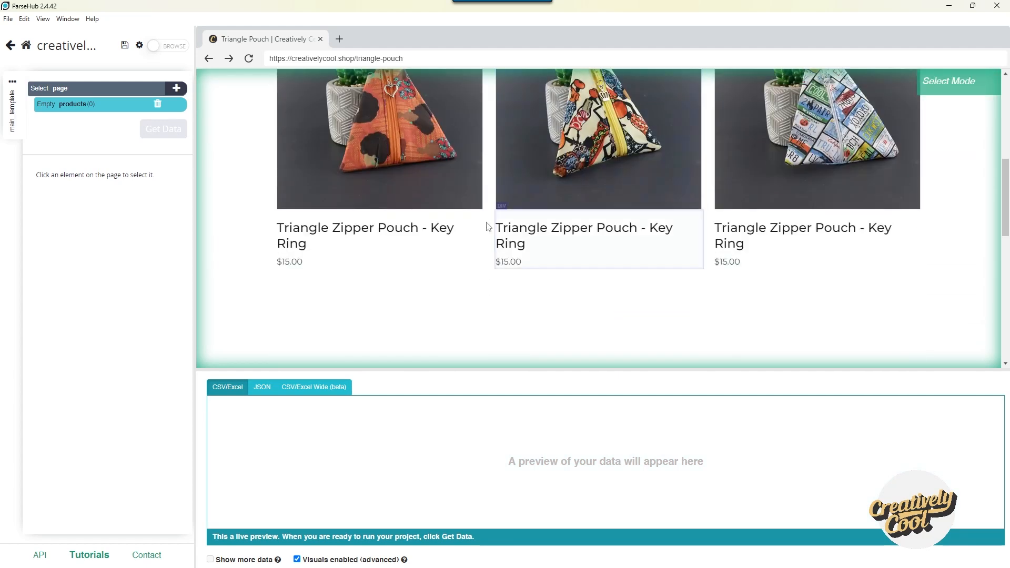
left_click(397, 230)
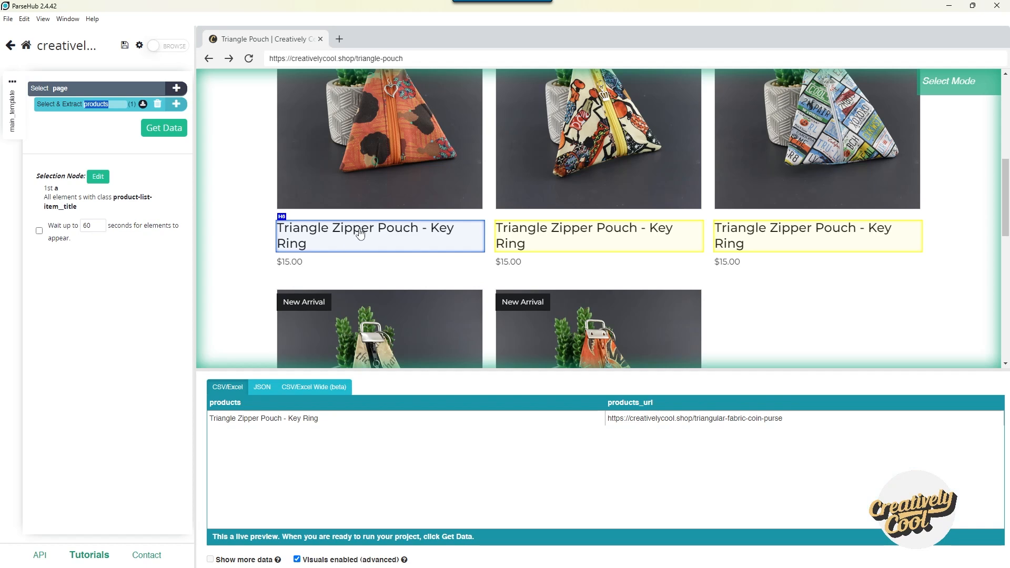
scroll(591, 239, "down", 5)
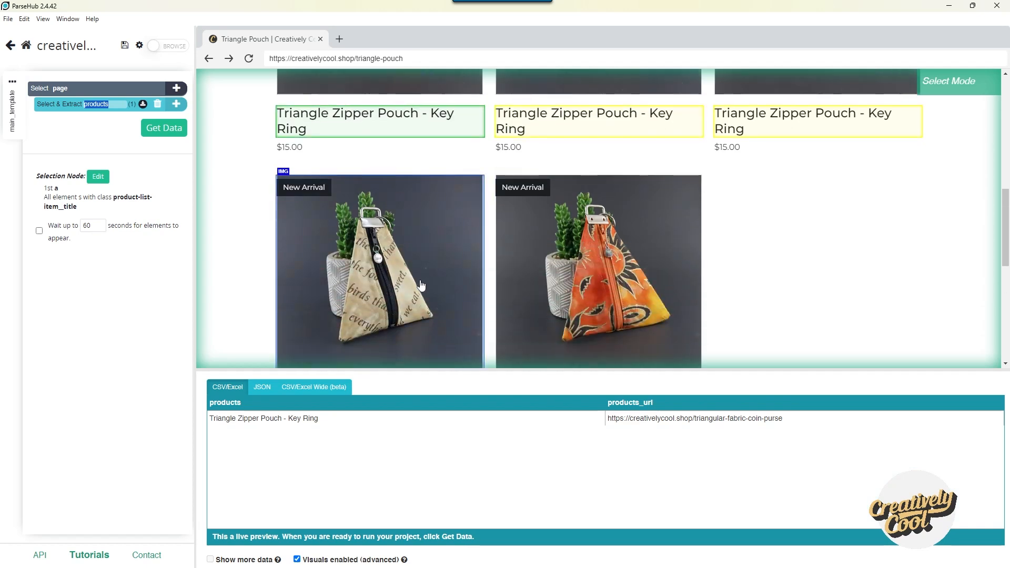
scroll(499, 310, "up", 5)
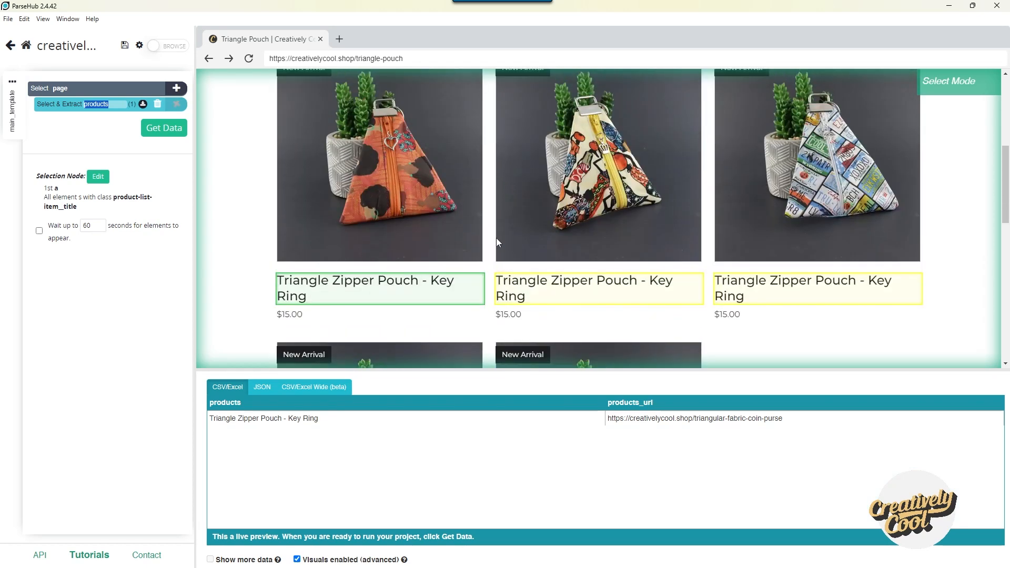
Step: Extend the products selection to every Triangle Zipper Pouch - Key Ring title by adding the second product's title
scroll(526, 263, "down", 1)
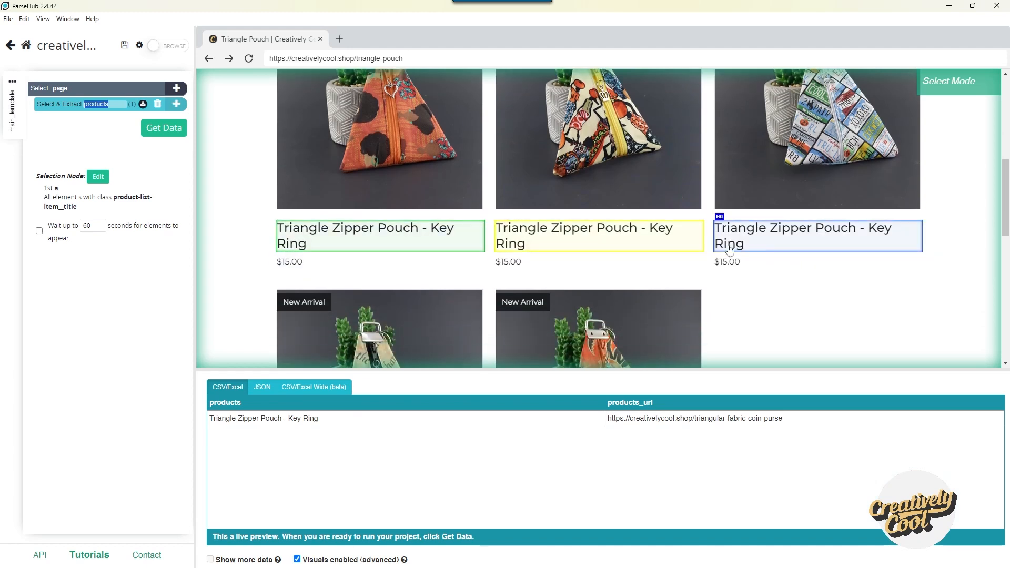
scroll(784, 236, "down", 3)
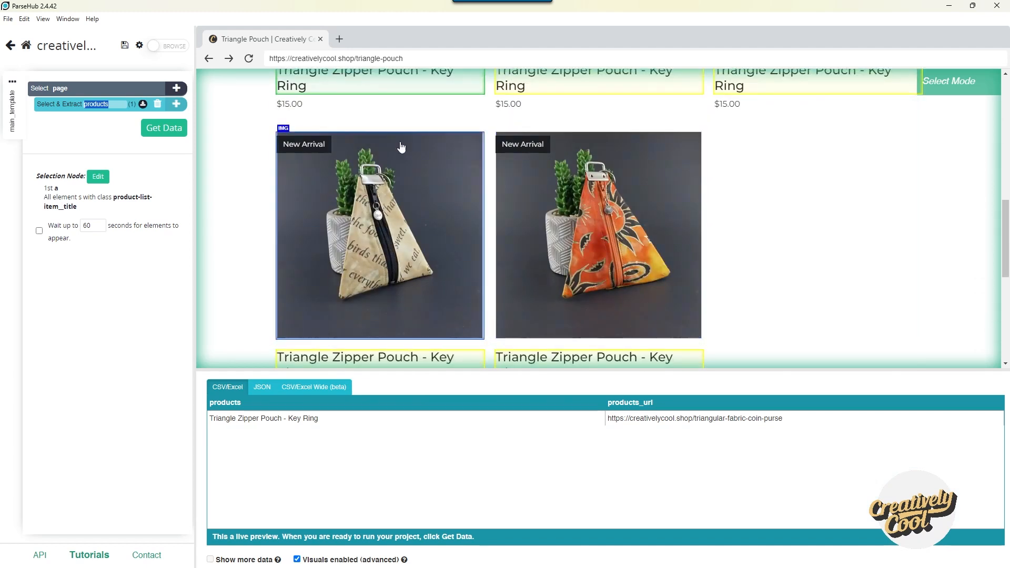
scroll(416, 173, "up", 2)
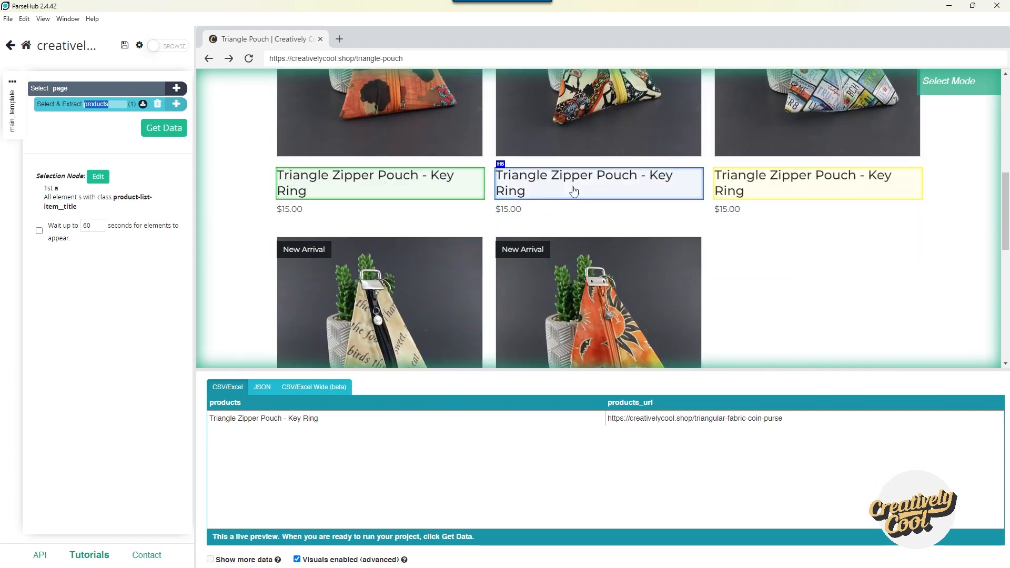
left_click(574, 191)
scroll(573, 210, "down", 2)
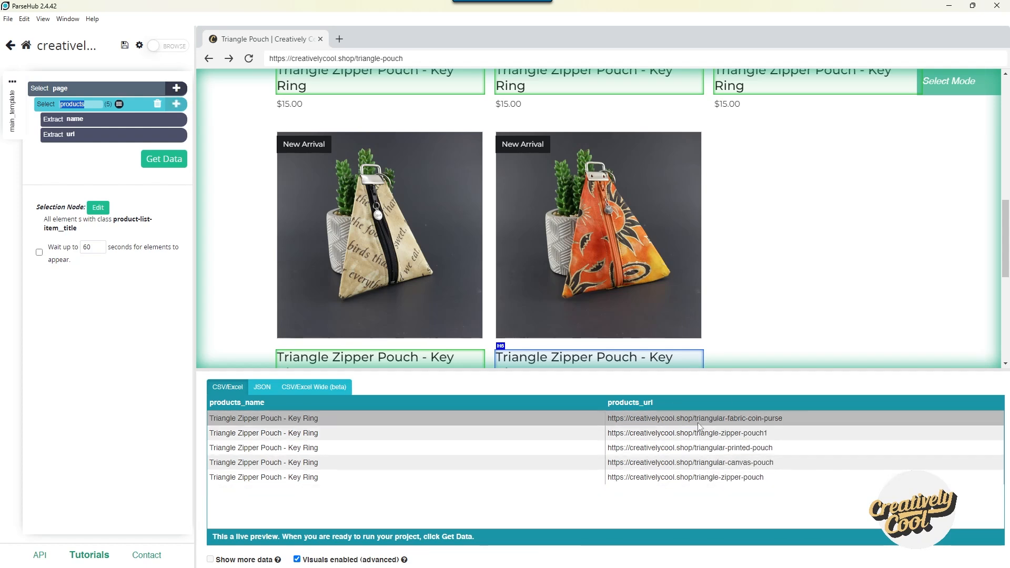
Step: Rename the name extraction under the products selection to product_name
left_click(76, 120)
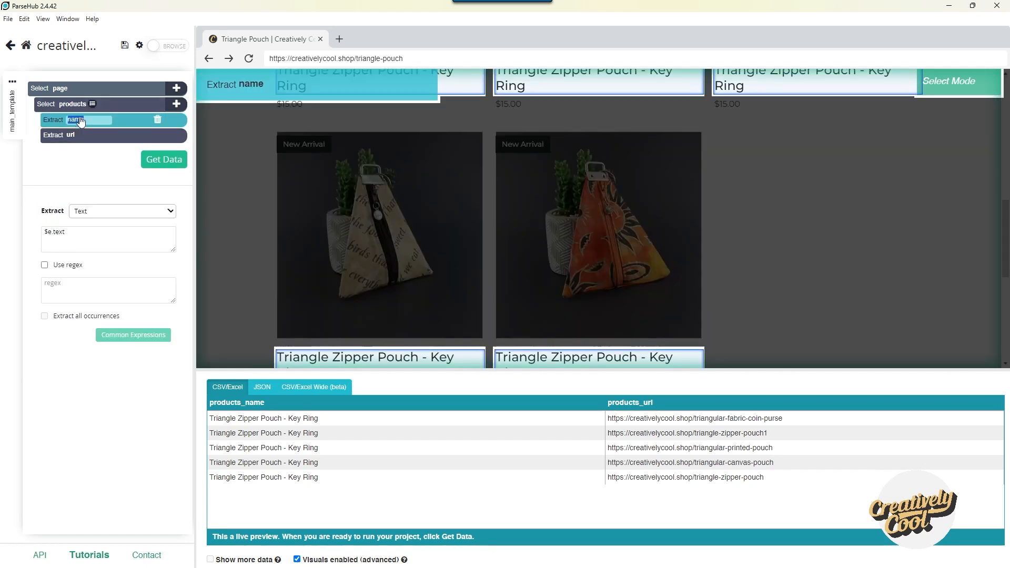
left_click(138, 119)
type("produ")
type("ct_")
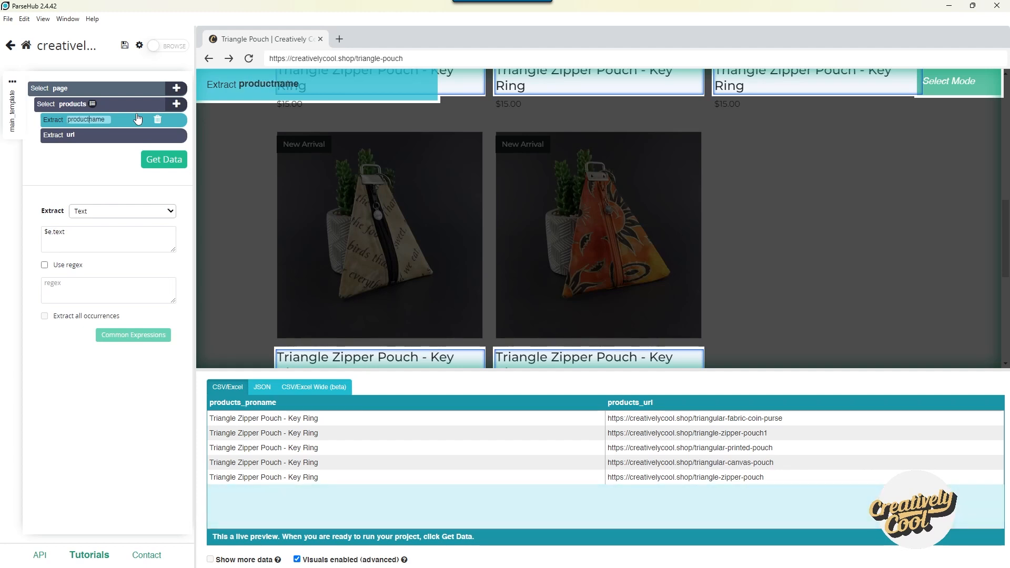
Step: Rename the url extraction under the products selection to product_url
left_click(81, 141)
left_click(75, 136)
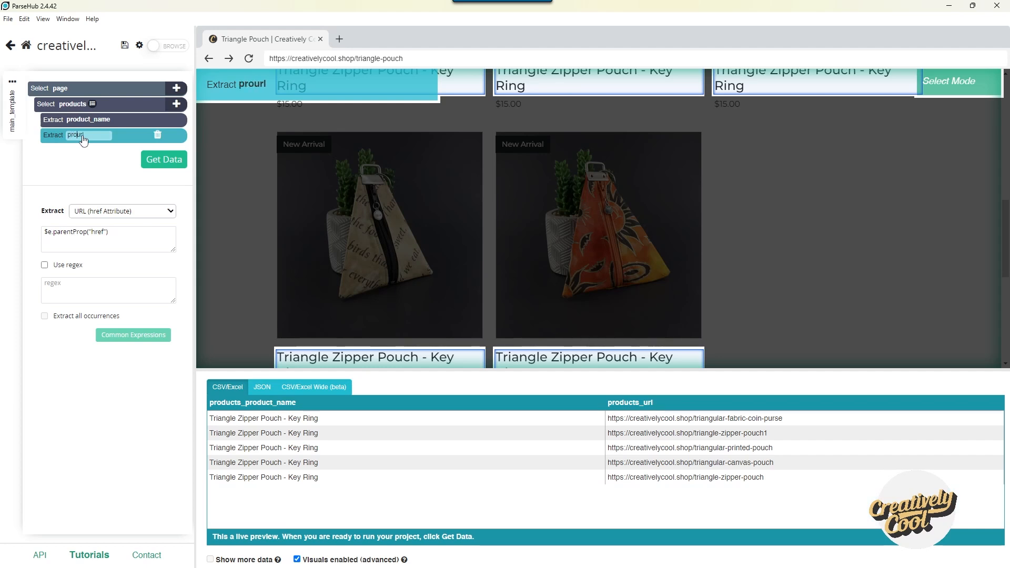
type("product_")
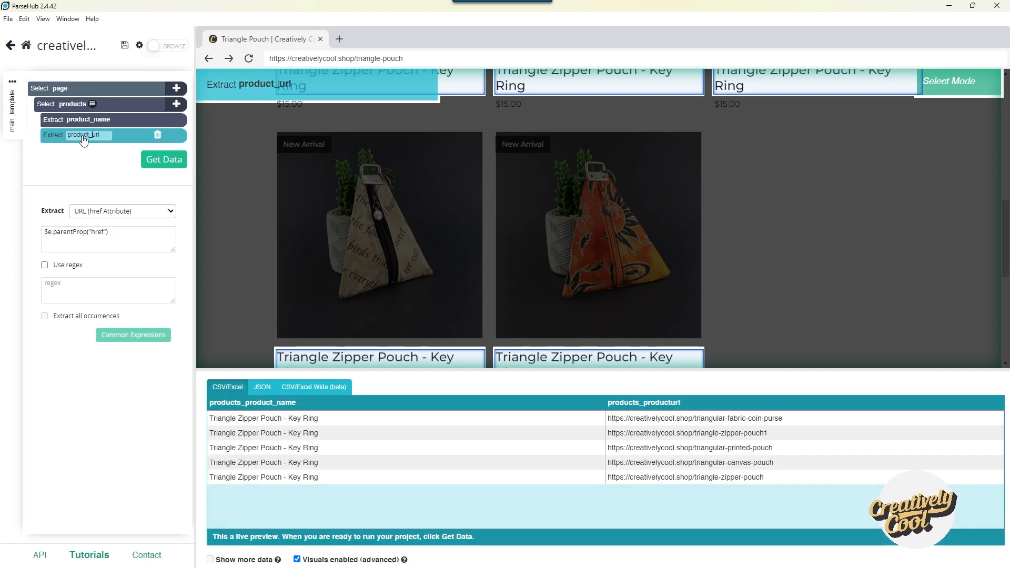
key("Return")
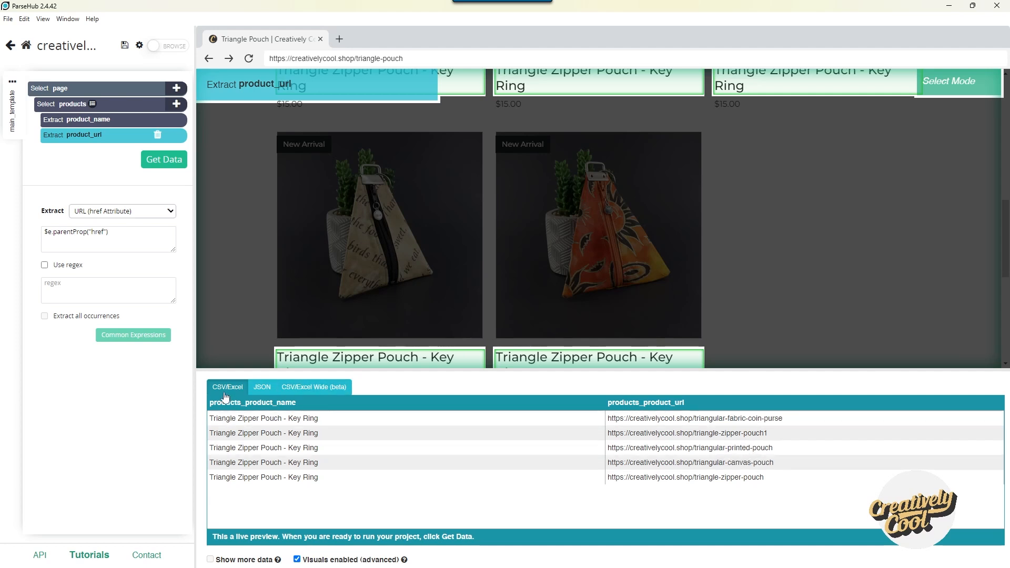
Step: Preview the extracted data as JSON and review the selected product titles on the pouch page
left_click(262, 388)
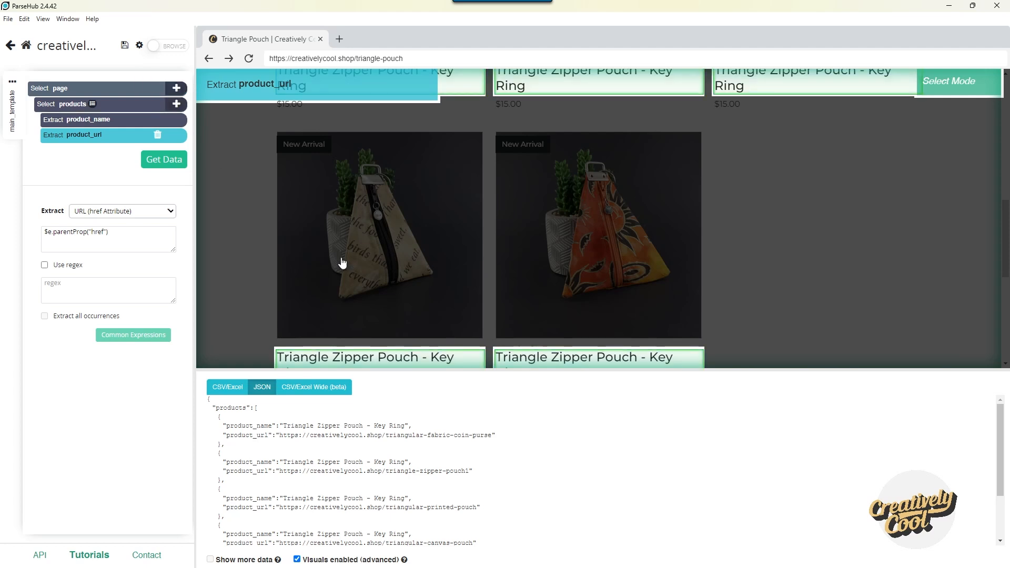
scroll(357, 289, "down", 3)
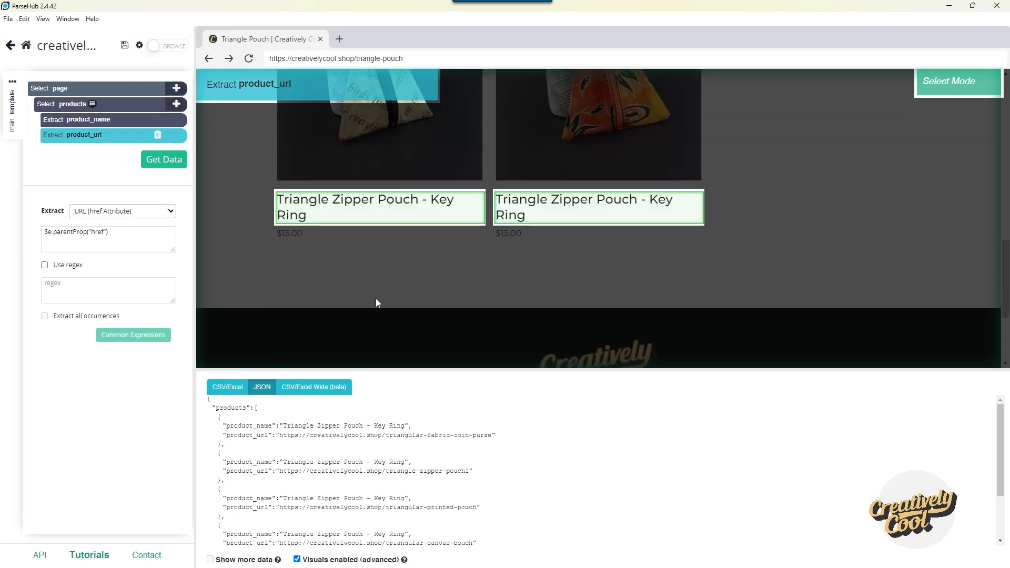
scroll(376, 300, "down", 2)
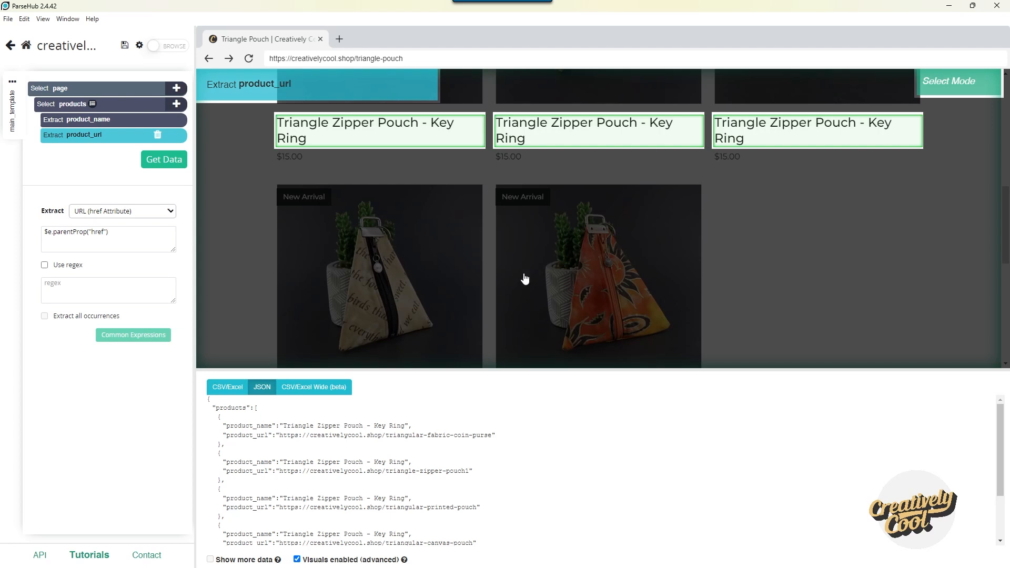
scroll(435, 239, "up", 5)
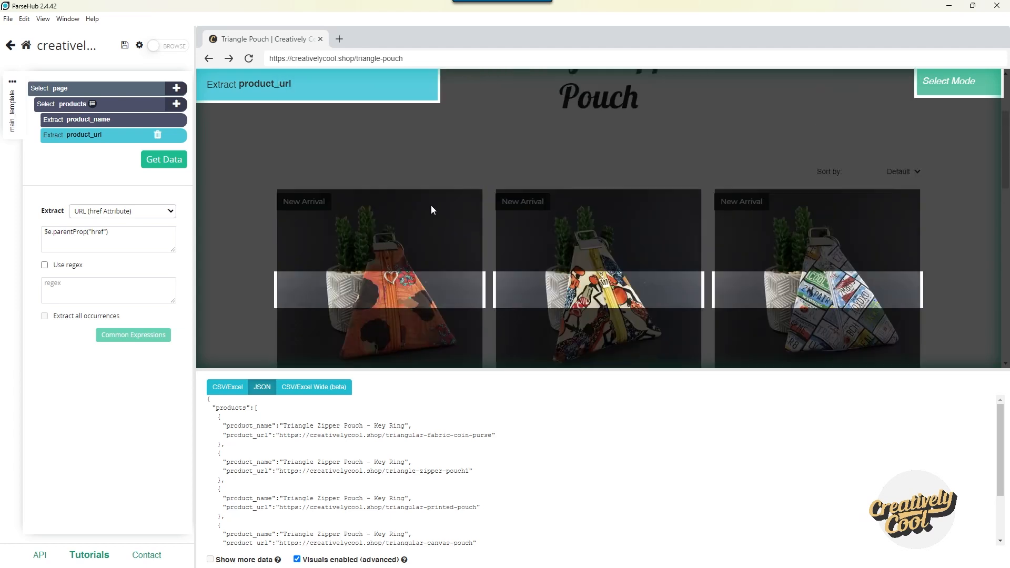
Step: Add a Click command to the products selection, marked as not a next page button, with the new template results_template1
left_click(178, 105)
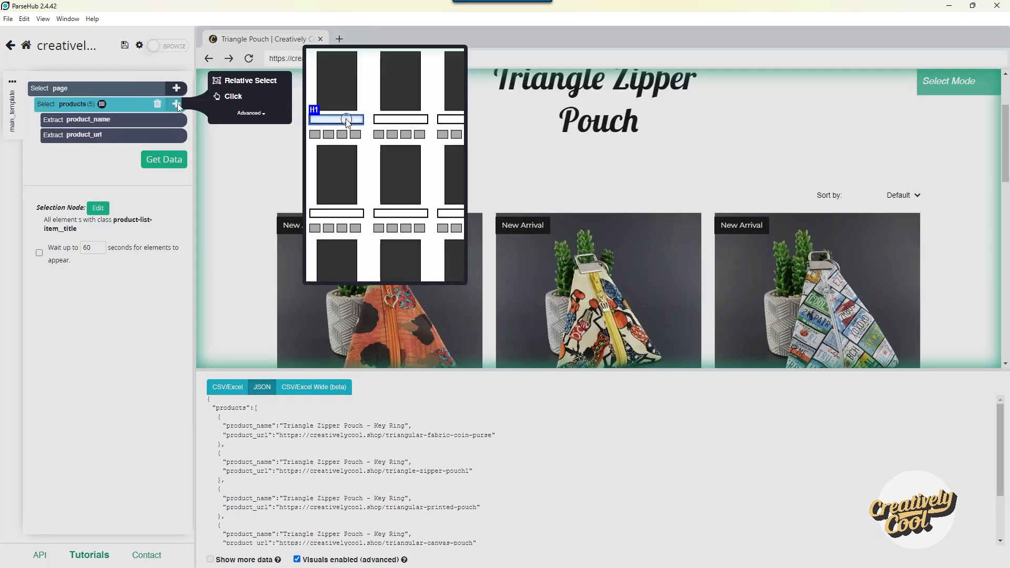
left_click(234, 97)
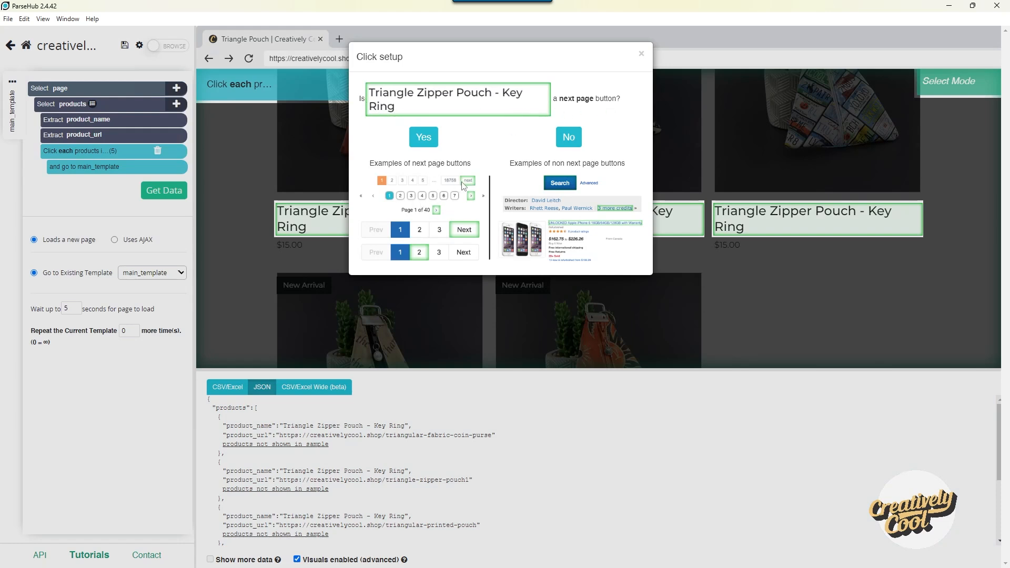
left_click(573, 138)
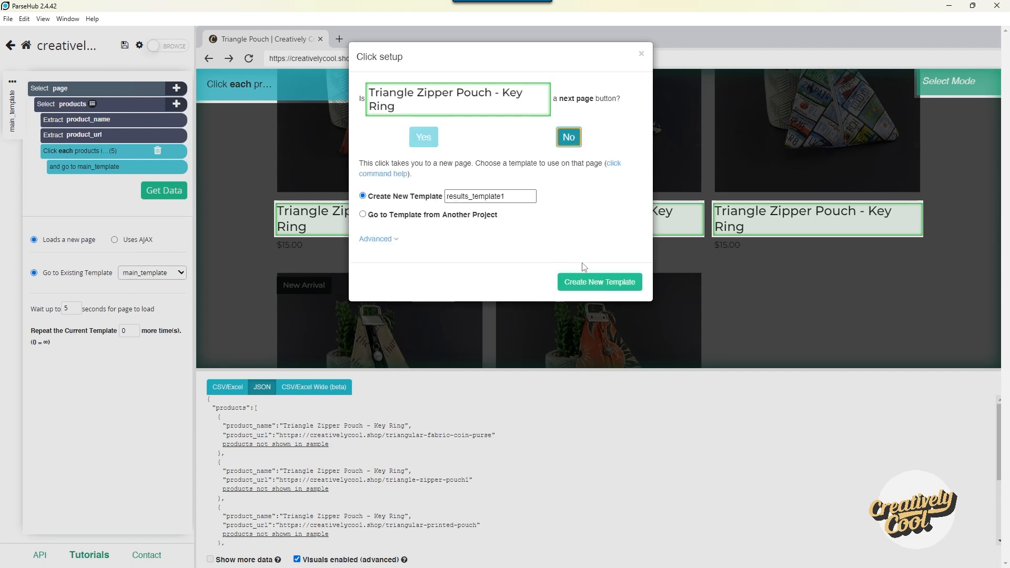
double_click(518, 200)
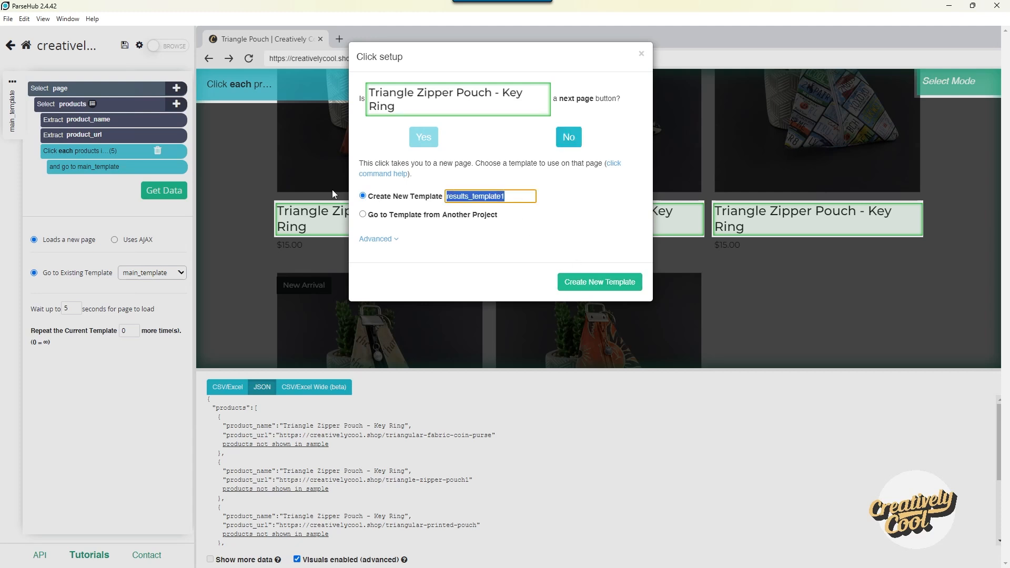
left_click(586, 287)
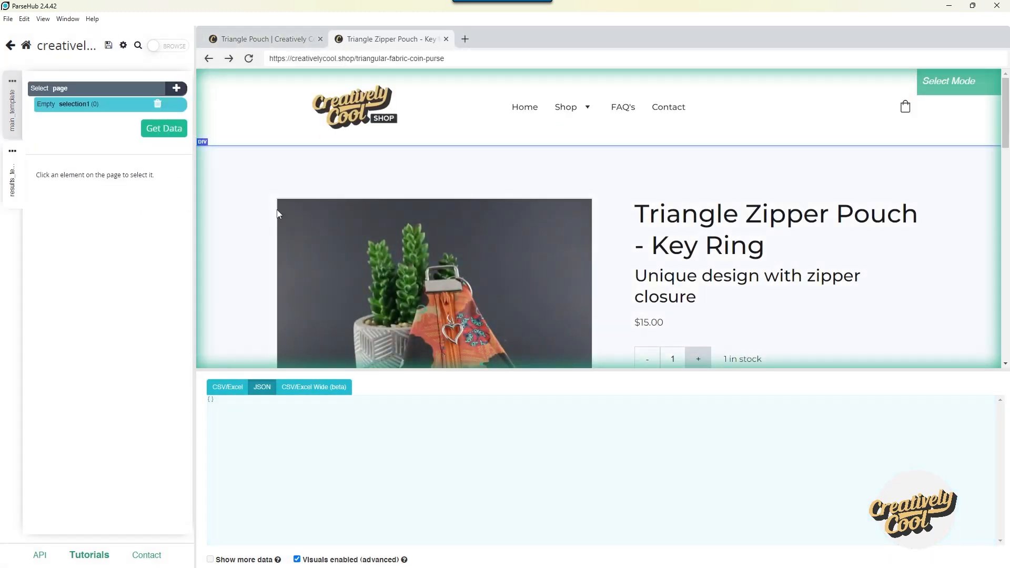
Step: Select the product page's subtitle "Unique design with zipper closure" in the results template and rename the selection to product_sub_title
scroll(629, 270, "down", 2)
scroll(523, 232, "up", 2)
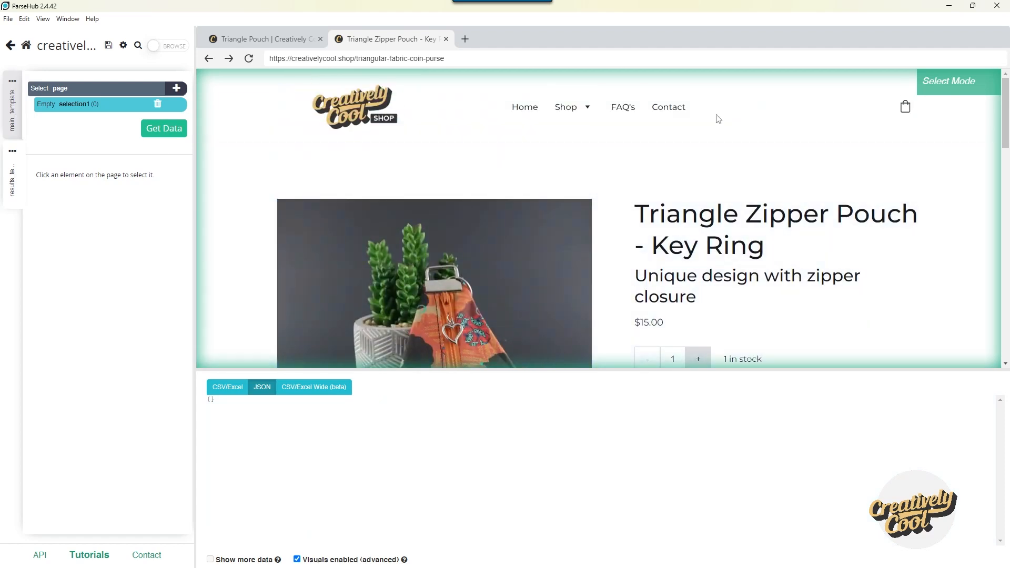
scroll(362, 189, "down", 2)
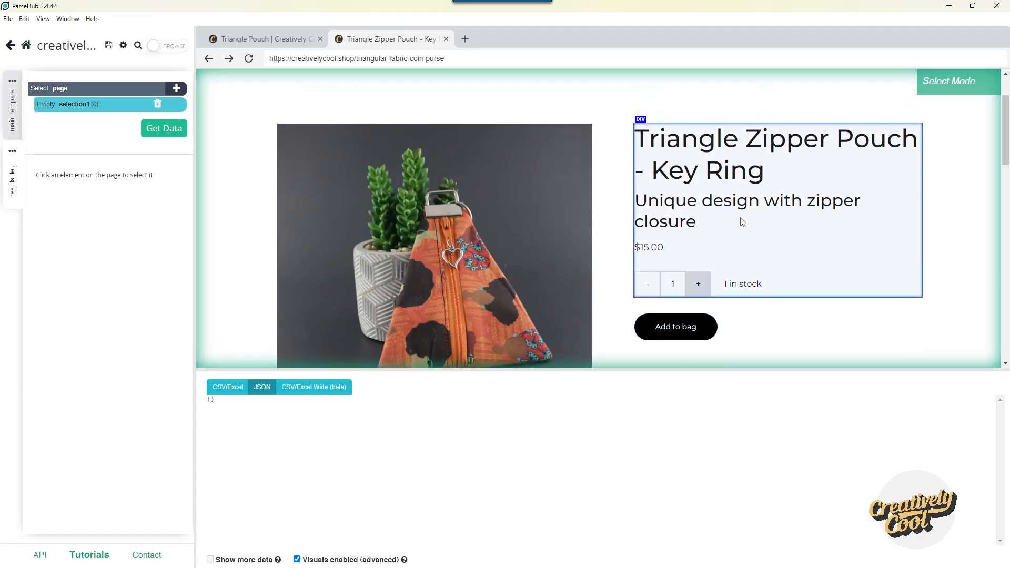
scroll(682, 212, "up", 2)
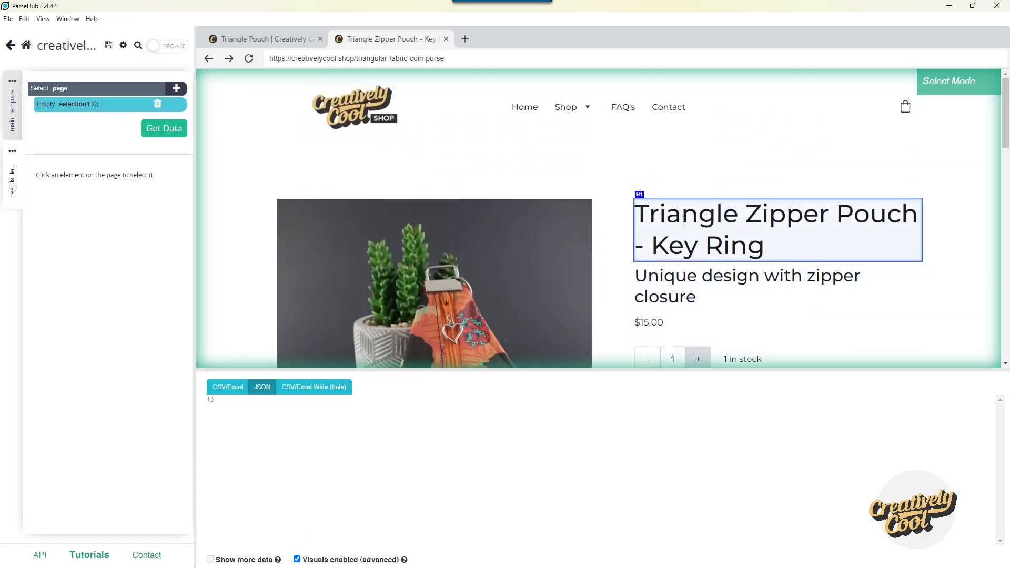
scroll(696, 213, "down", 1)
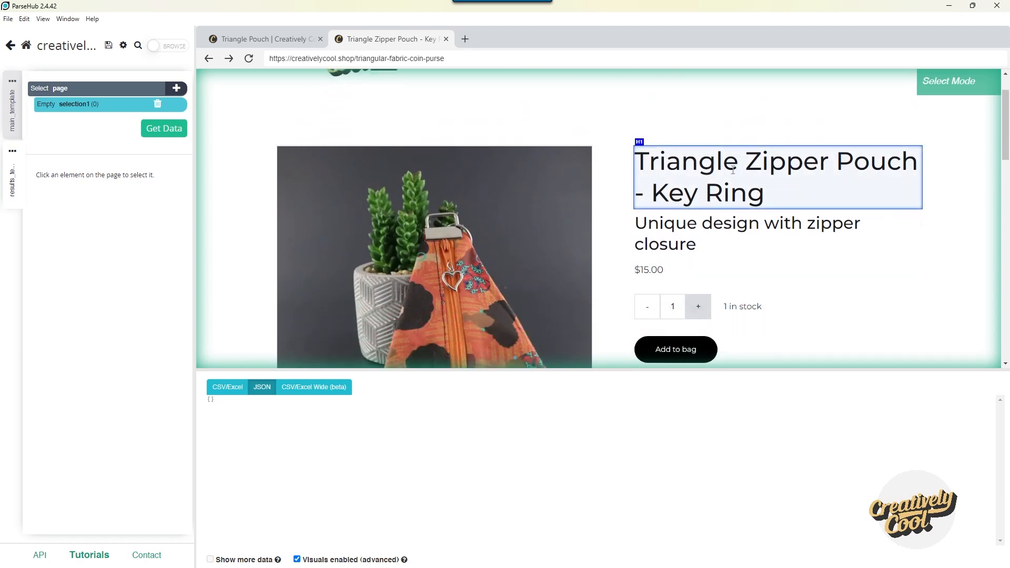
scroll(739, 174, "down", 1)
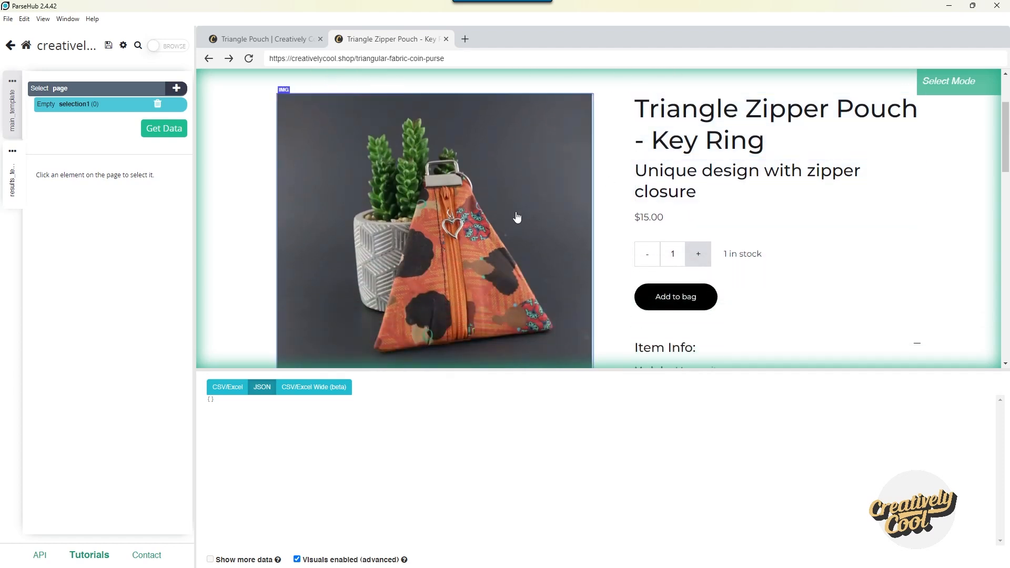
scroll(751, 216, "up", 1)
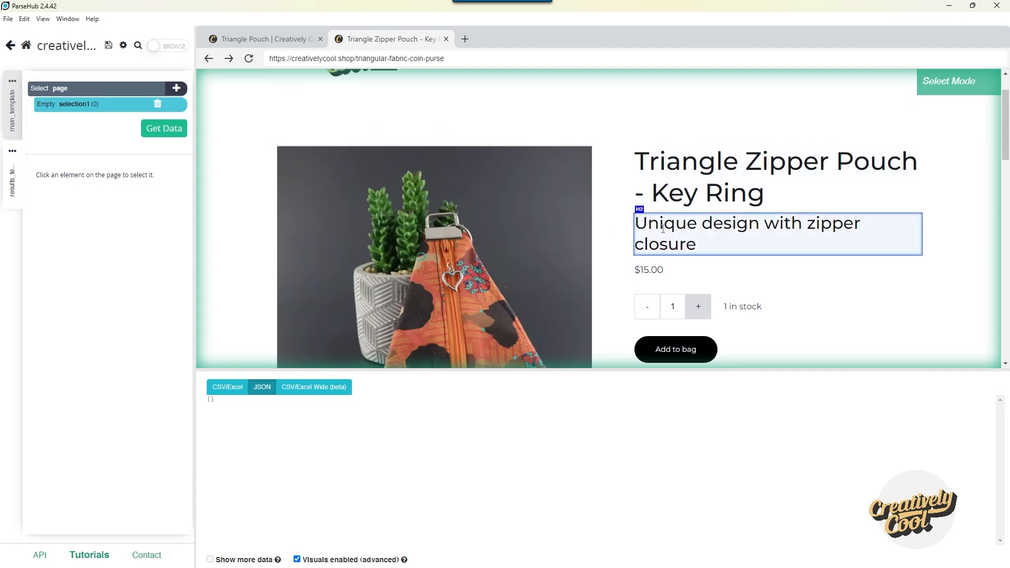
left_click(663, 227)
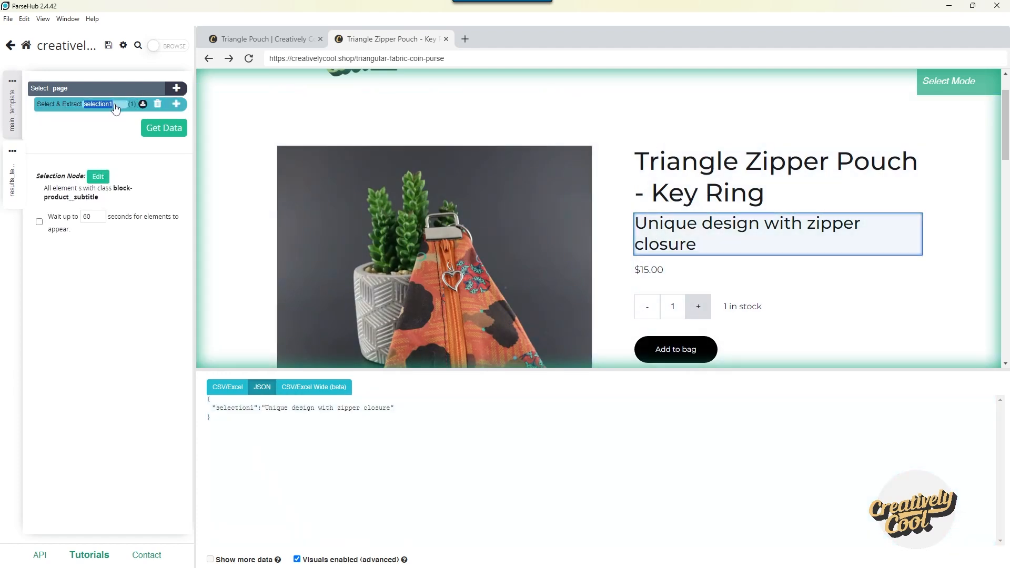
type("product")
key("Return")
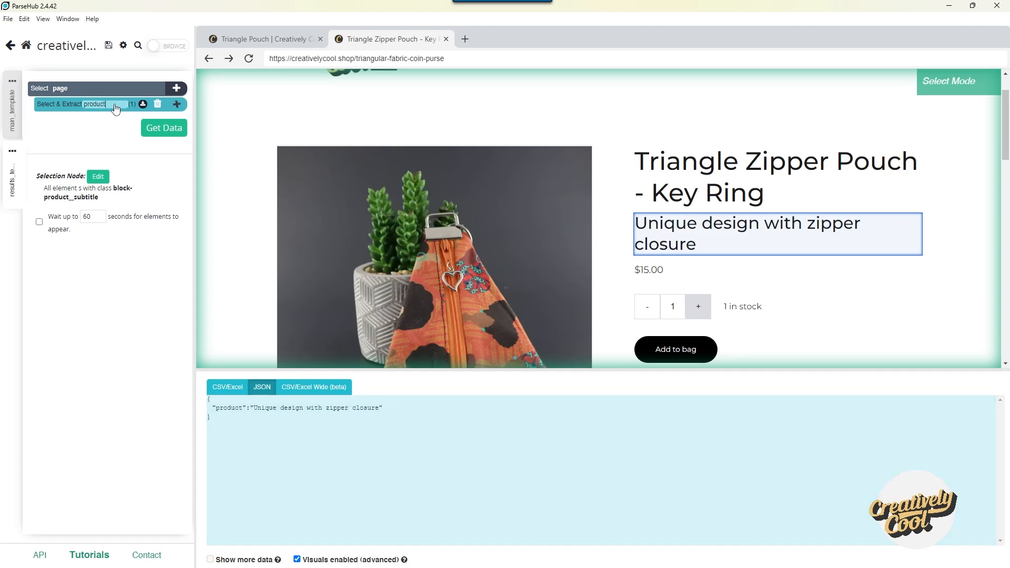
type("_sub_title")
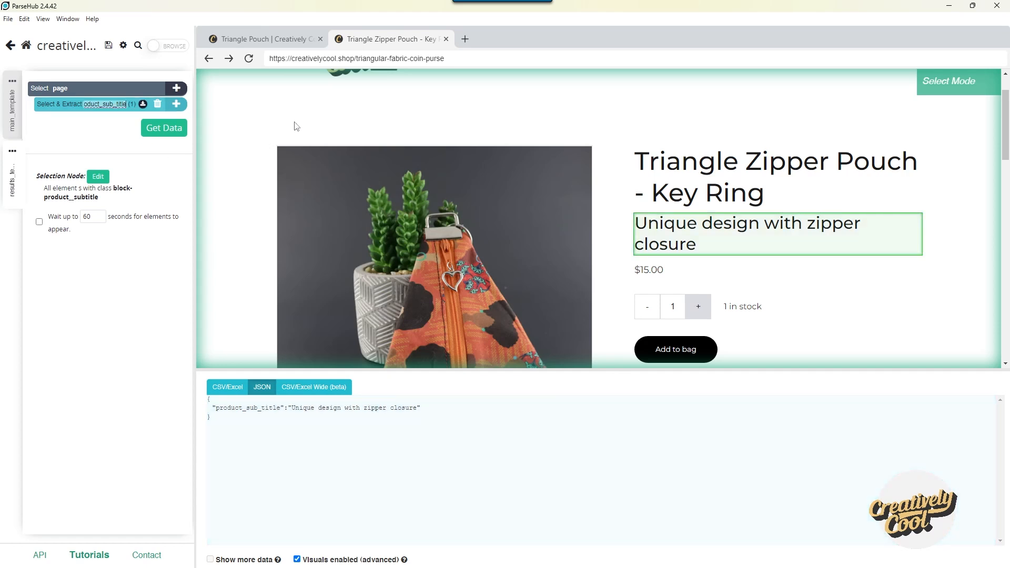
Step: Try extracting the whole product block with product_sub_title, inspecting its JSON text, and delete that selection command
left_click(313, 120)
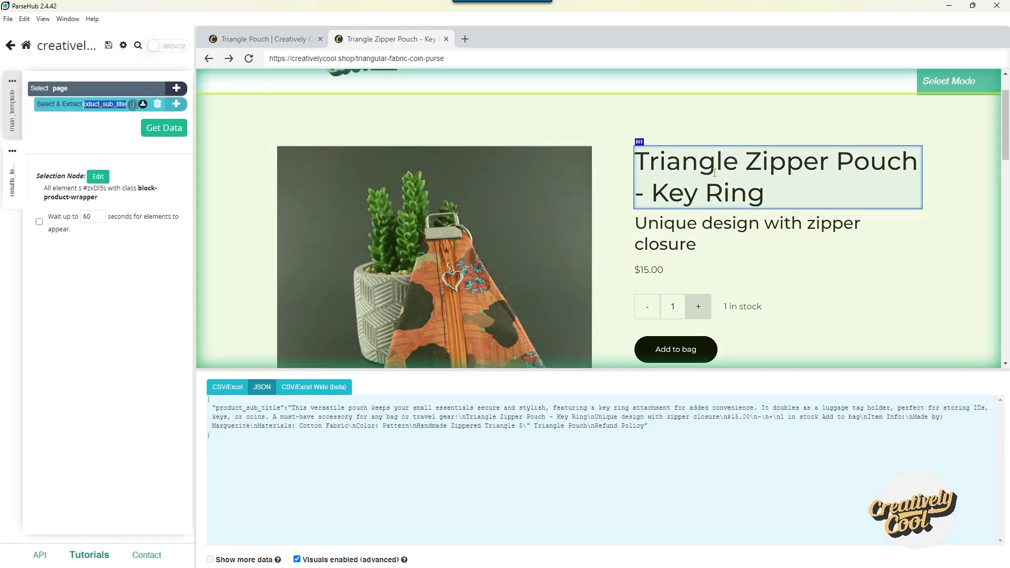
scroll(762, 263, "down", 4)
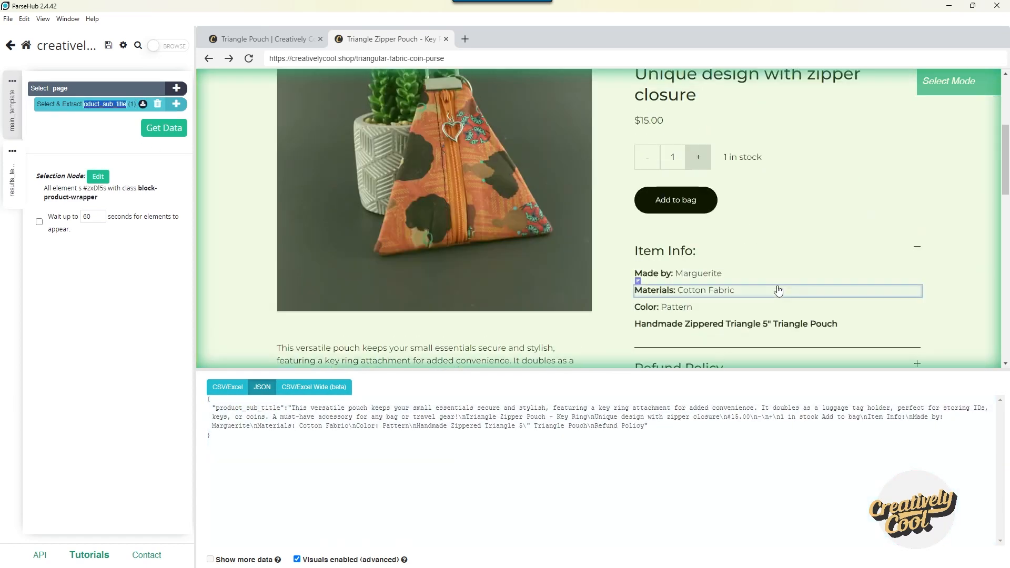
scroll(443, 213, "up", 4)
scroll(690, 185, "up", 1)
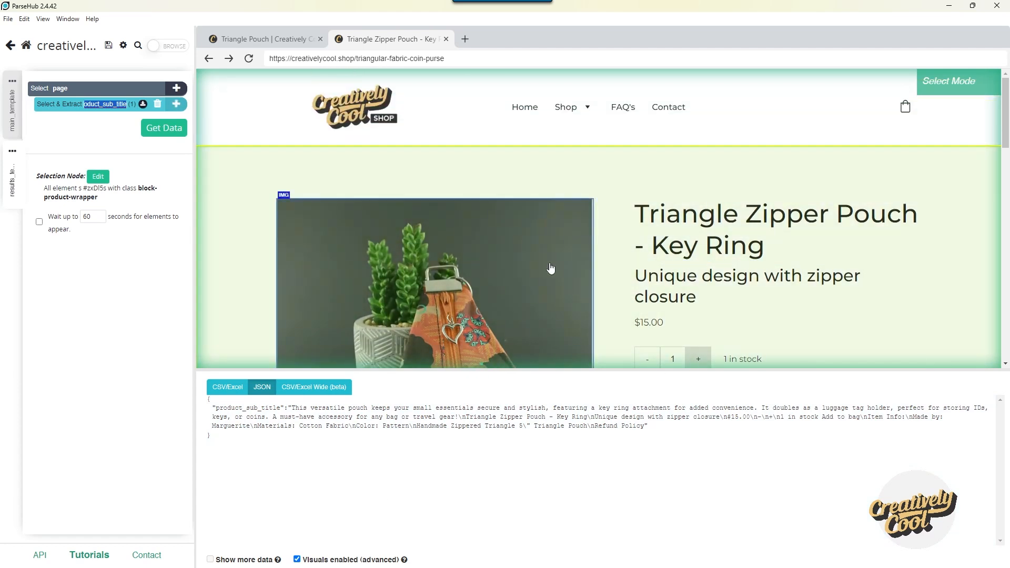
scroll(825, 226, "down", 1)
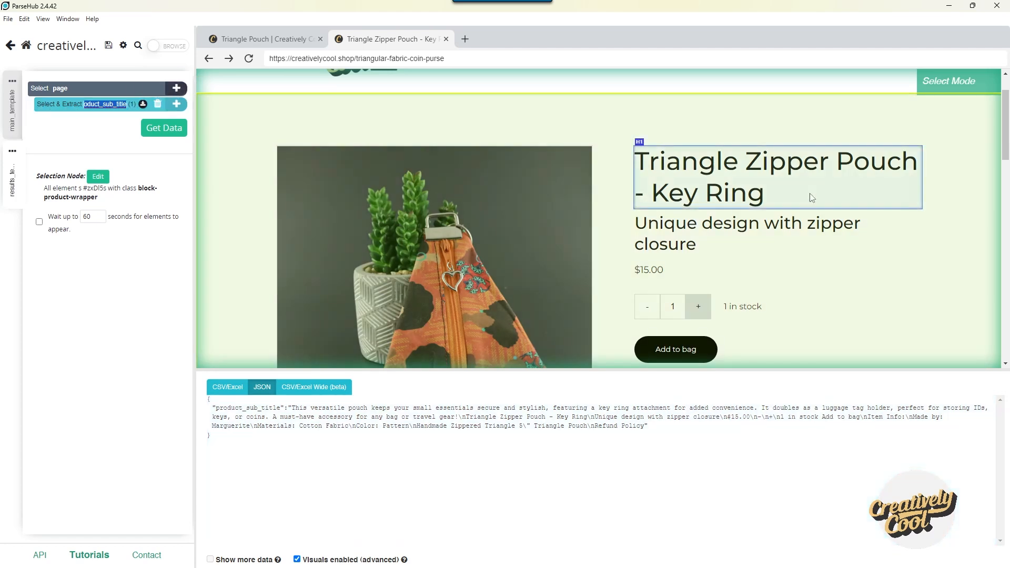
scroll(693, 265, "down", 6)
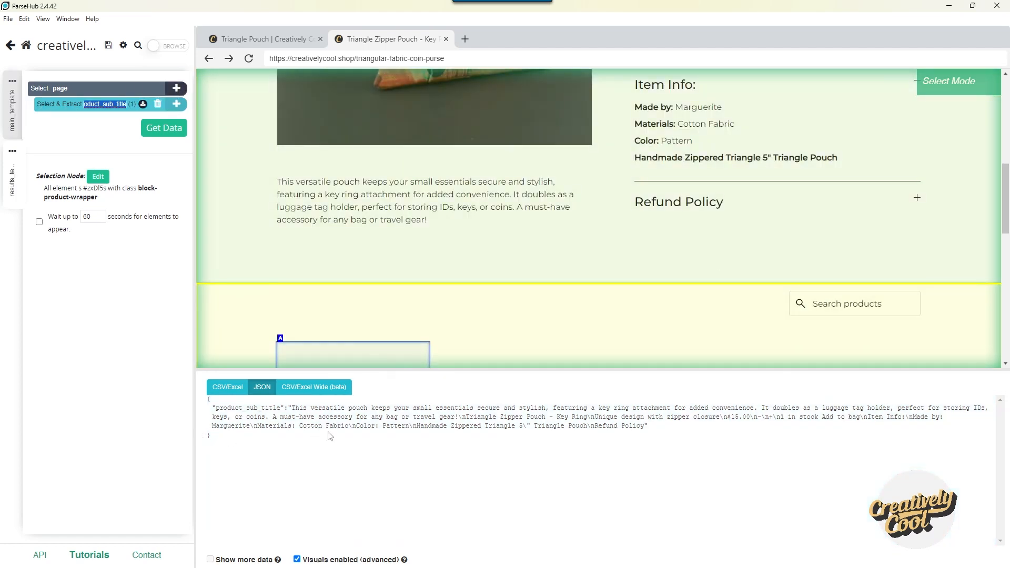
left_click_drag(652, 429, 213, 411)
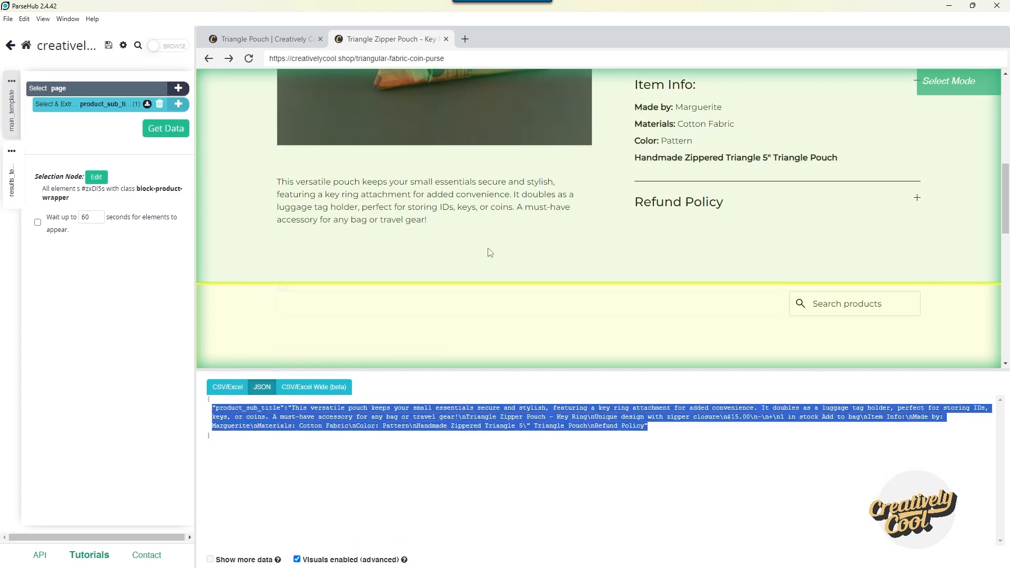
scroll(471, 288, "up", 7)
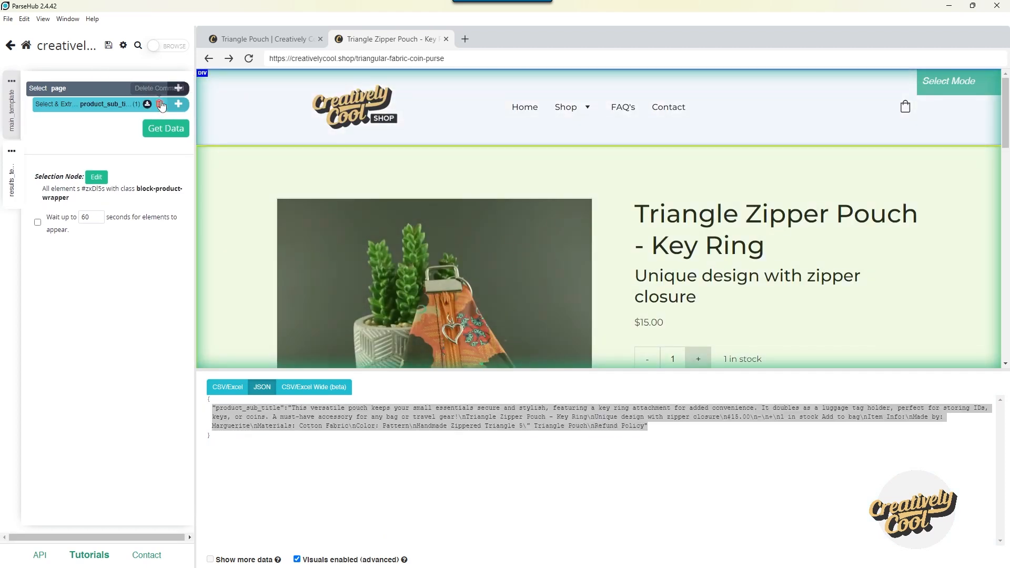
left_click(159, 105)
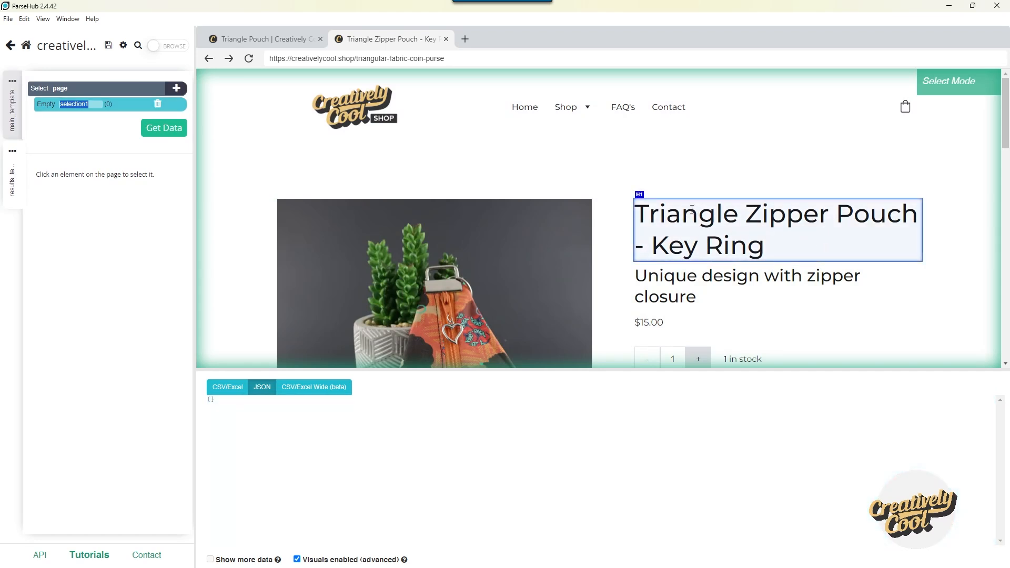
Step: Extract the product subtitle and the description paragraph under the image as two separate page selections in the results template
scroll(692, 209, "down", 2)
left_click(671, 181)
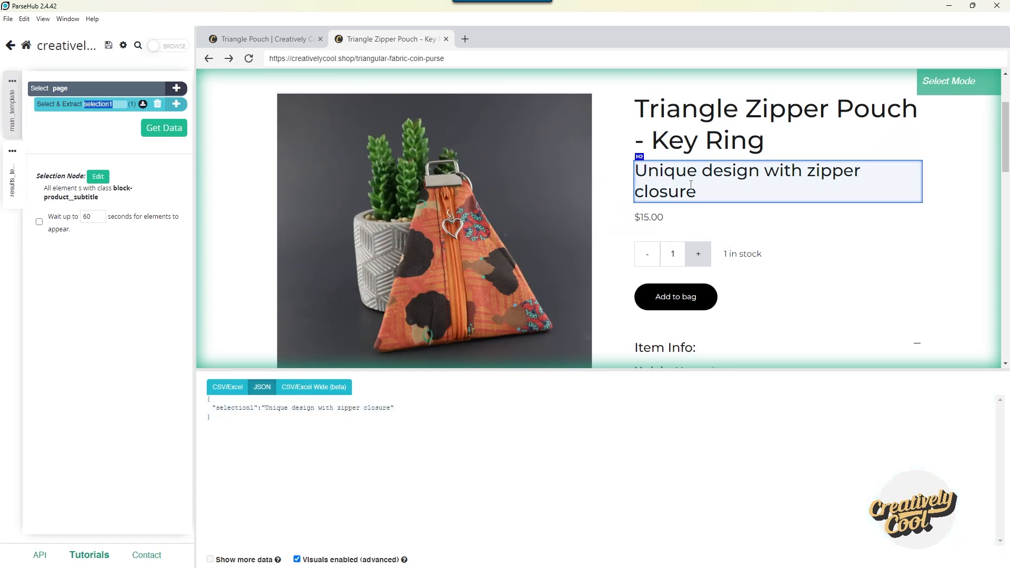
left_click(177, 89)
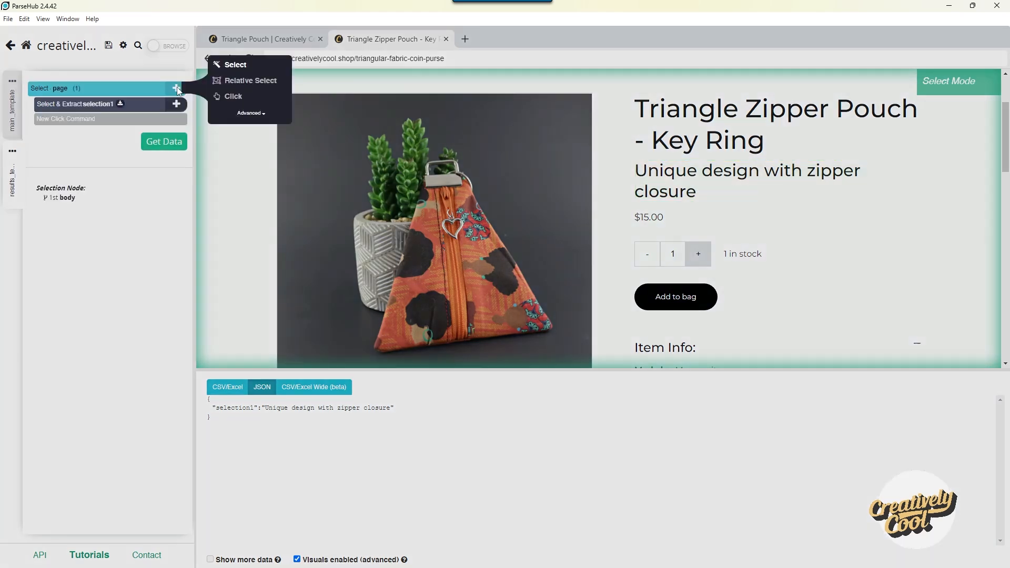
left_click(226, 66)
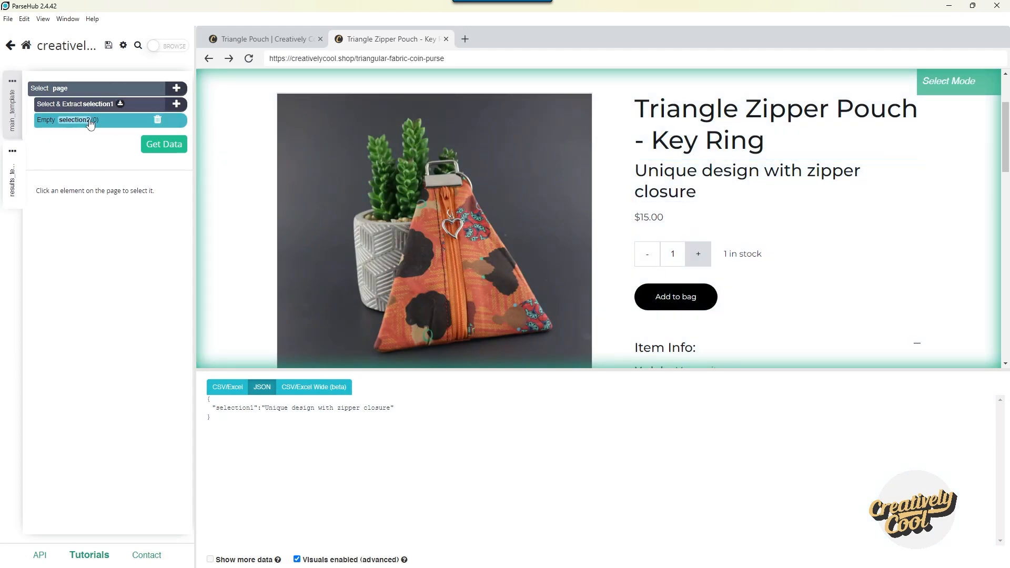
scroll(379, 243, "down", 4)
left_click(379, 243)
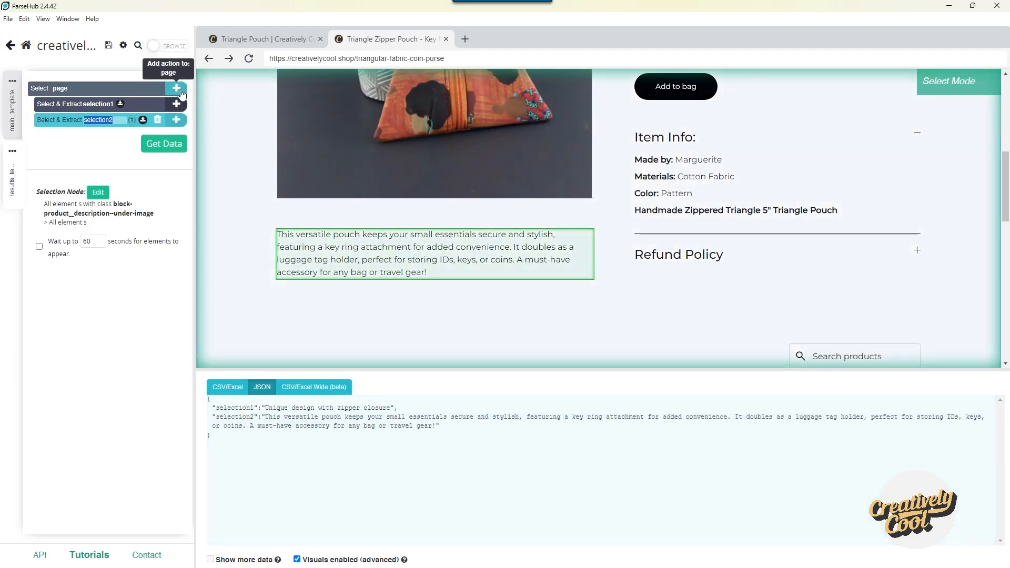
Step: Add a page selection for the main product image and name it product_image
left_click(176, 87)
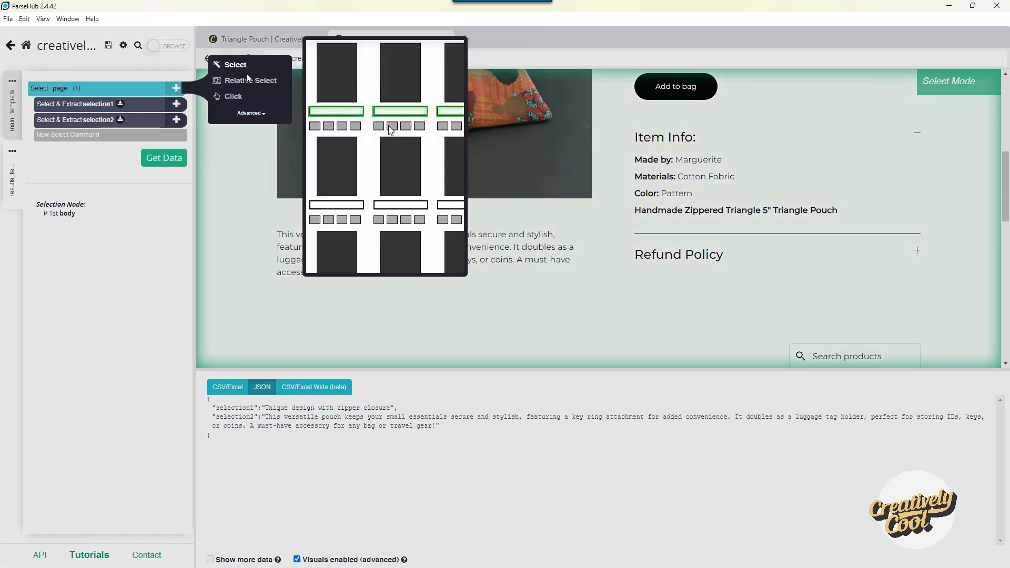
left_click(231, 64)
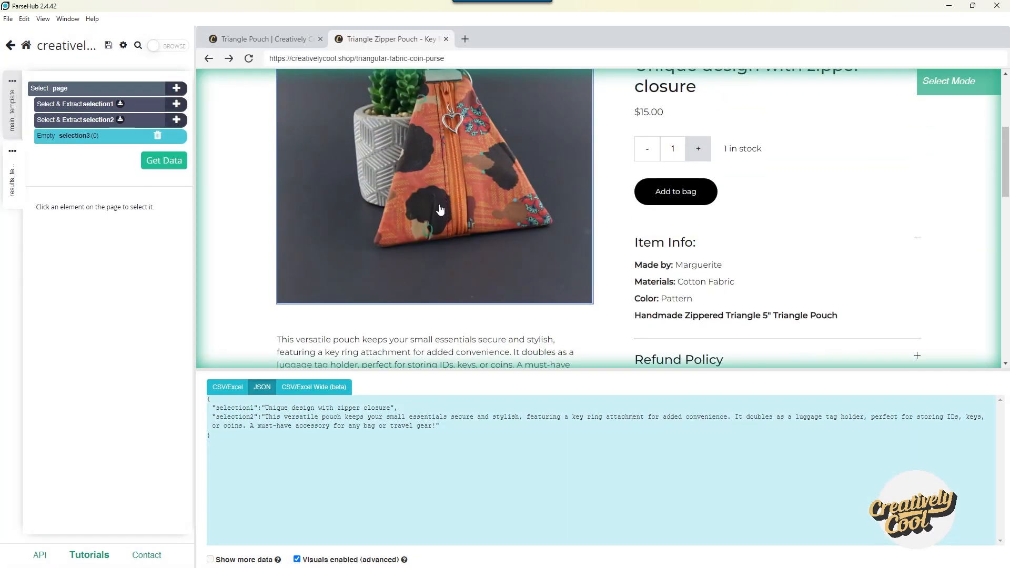
left_click(401, 163)
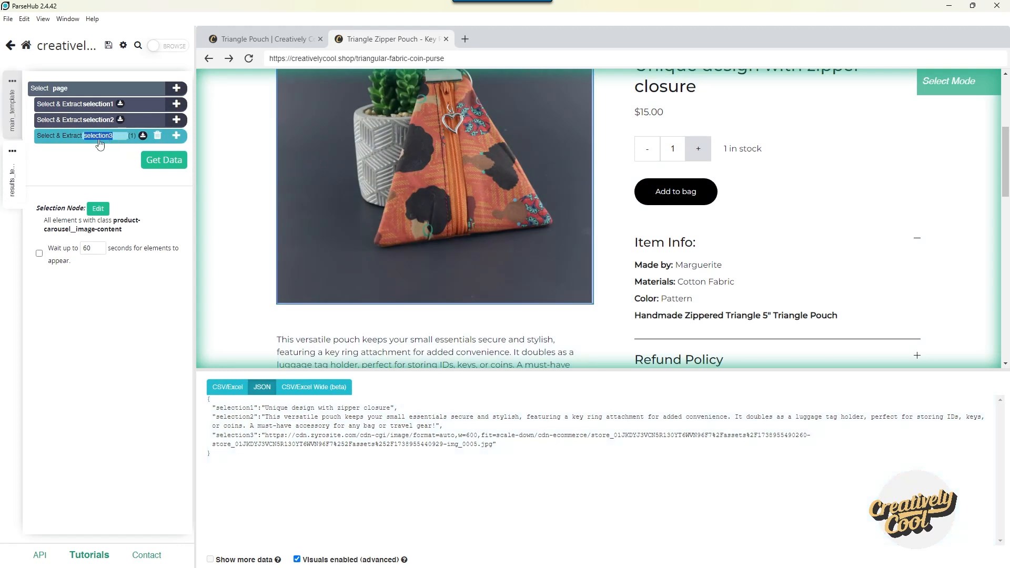
type("product_image")
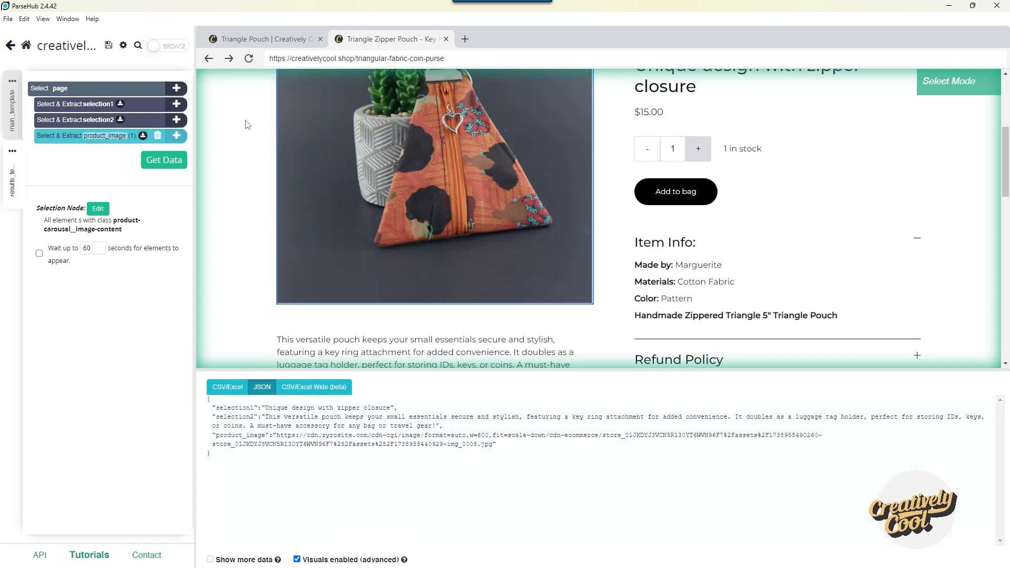
Step: Rename the description paragraph's selection to product_desc
left_click(100, 120)
double_click(103, 122)
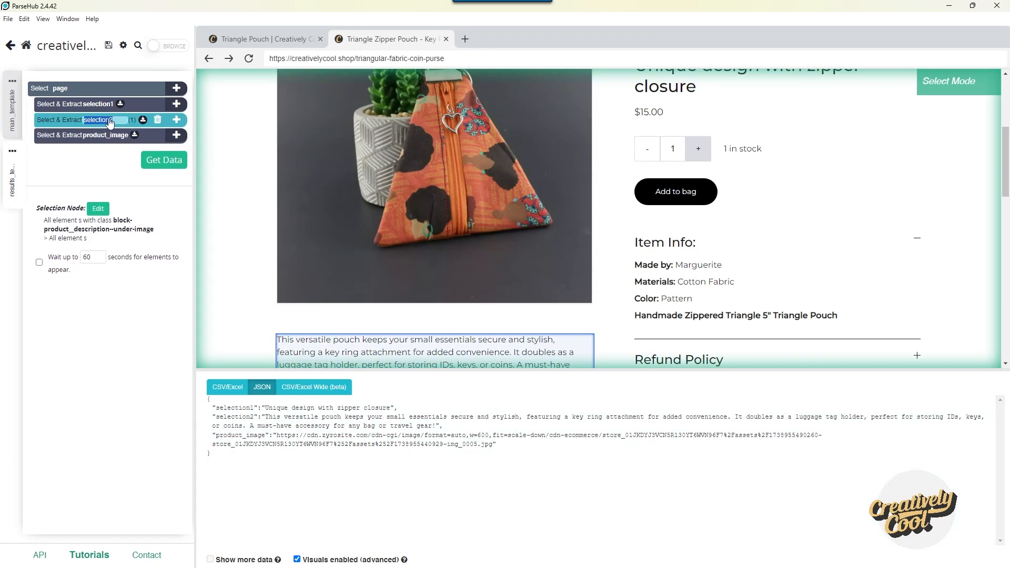
type("product")
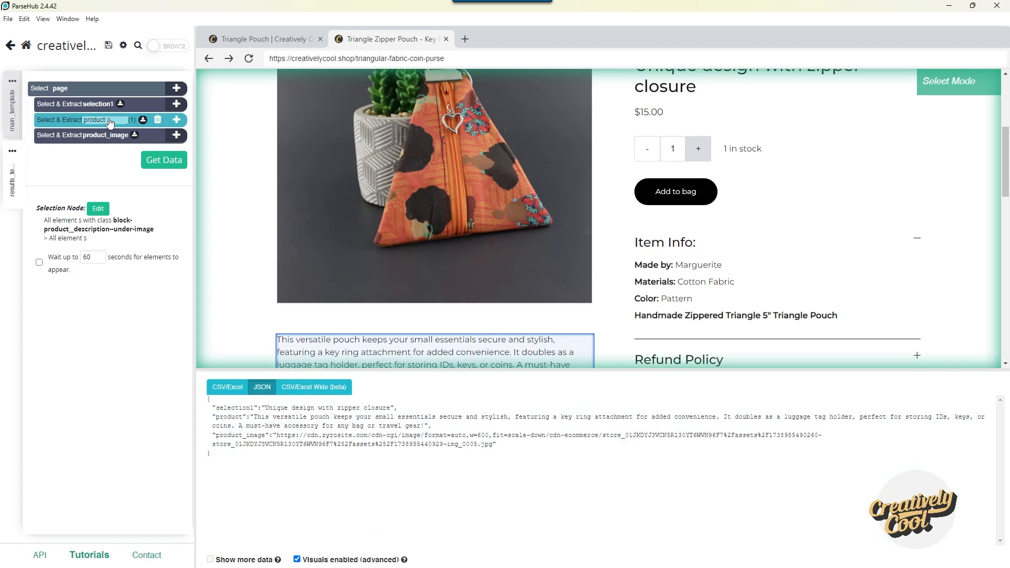
type("_")
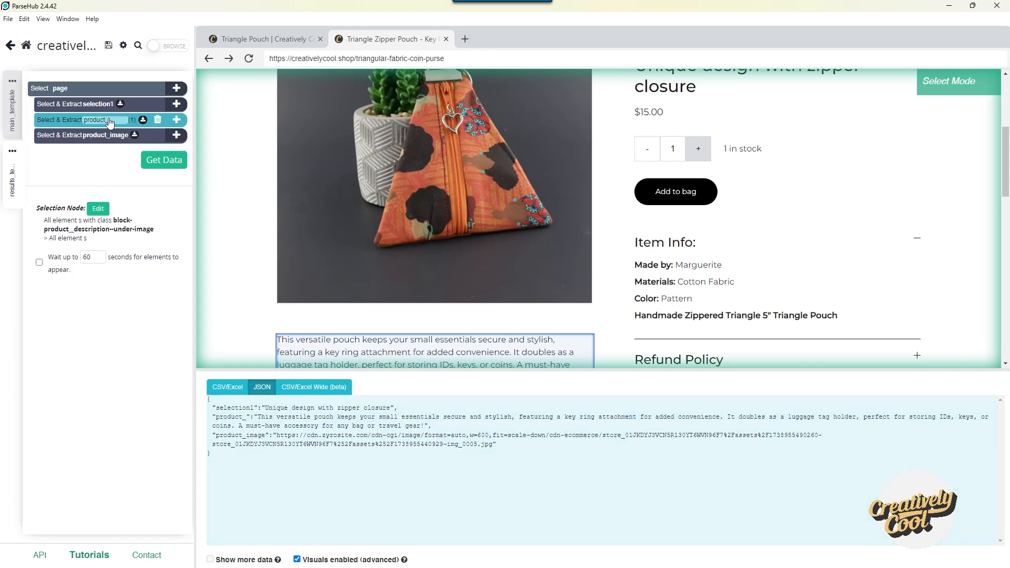
type("desc")
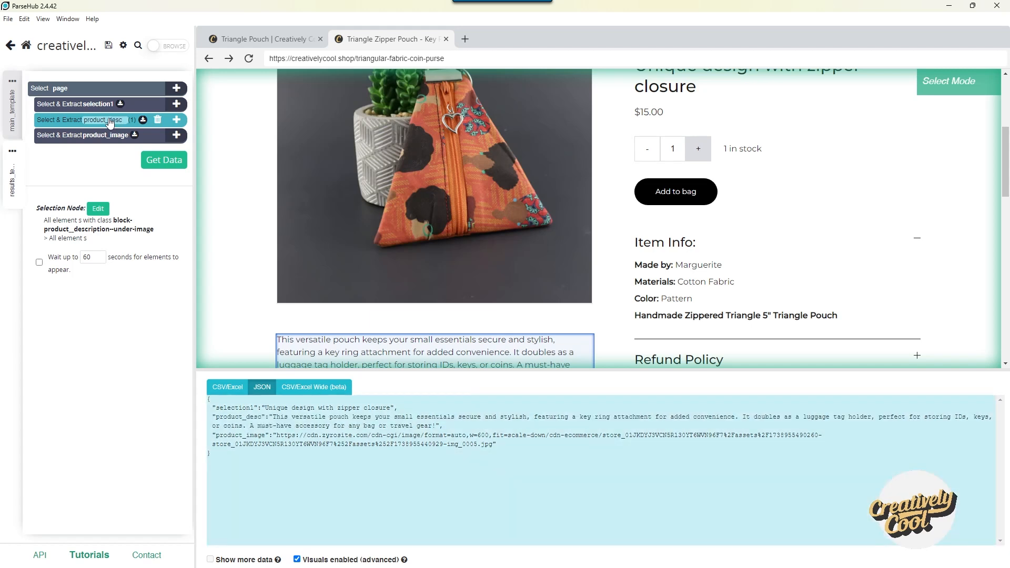
Step: Rename the subtitle's selection to product_sub_title
left_click(98, 105)
left_click(97, 105)
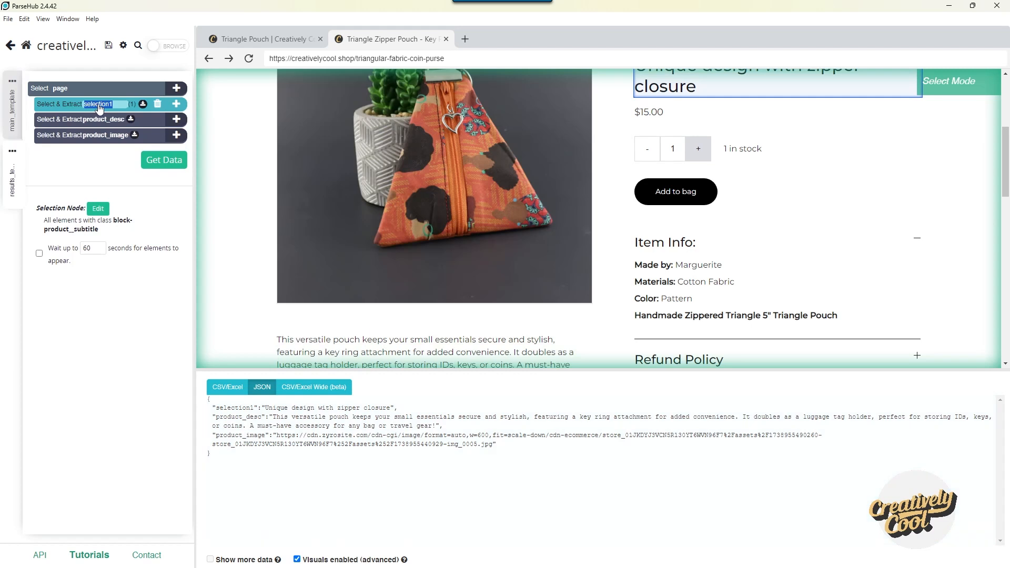
type("product_sub_")
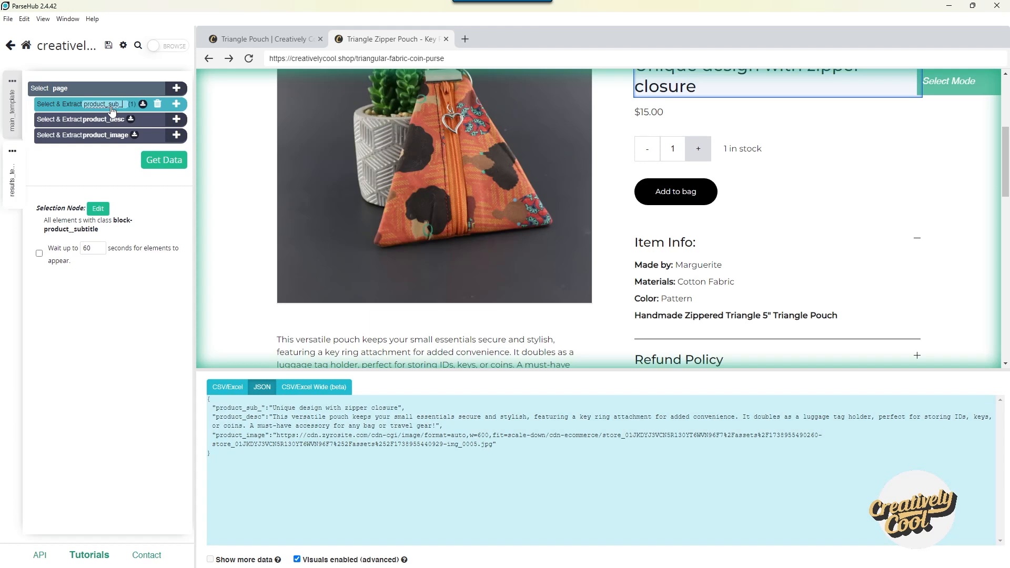
type("title")
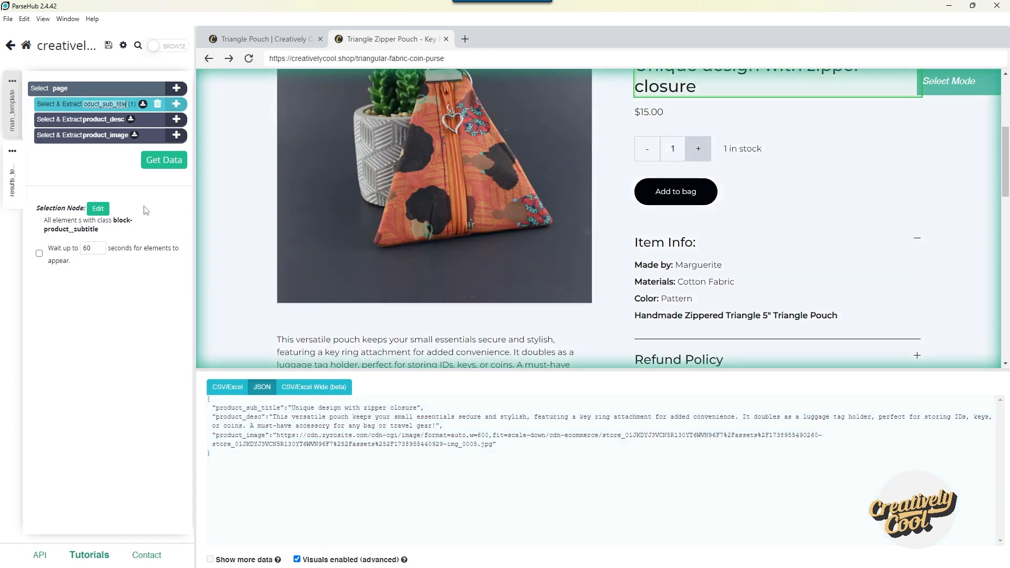
left_click(110, 169)
Step: Check which product page elements the image, description and subtitle selections cover
scroll(590, 267, "up", 4)
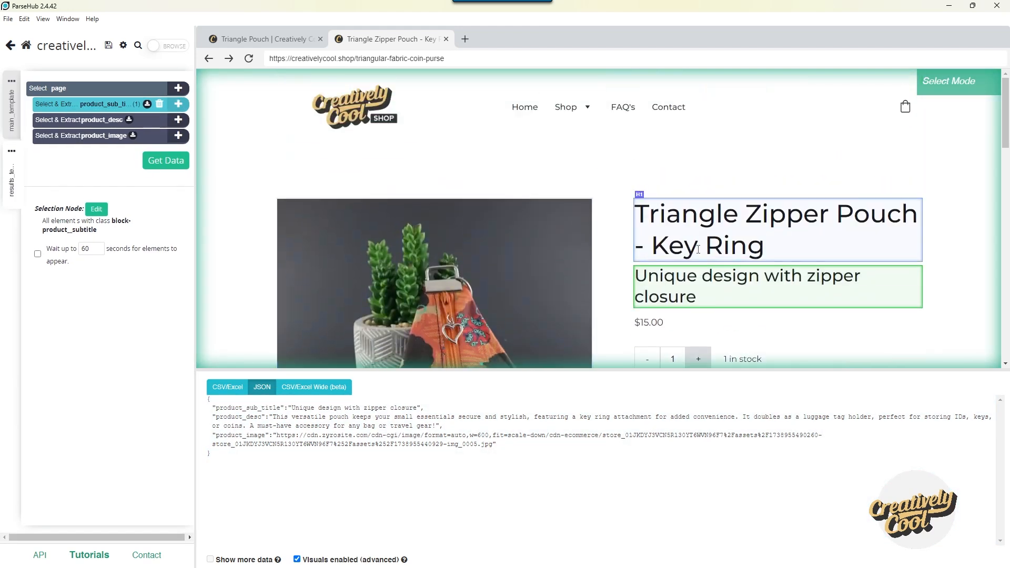
scroll(625, 248, "down", 6)
scroll(241, 120, "up", 3)
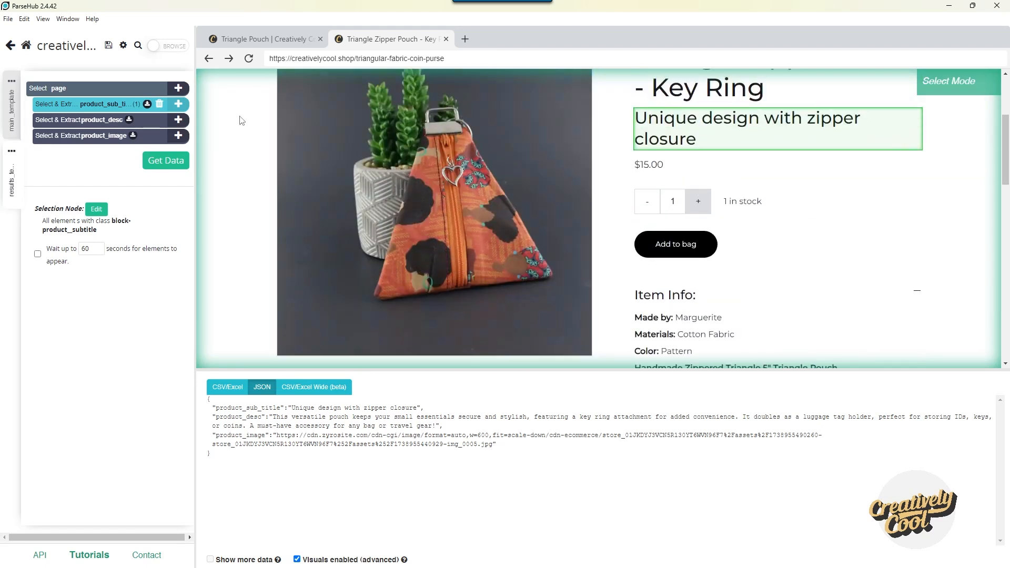
left_click(105, 135)
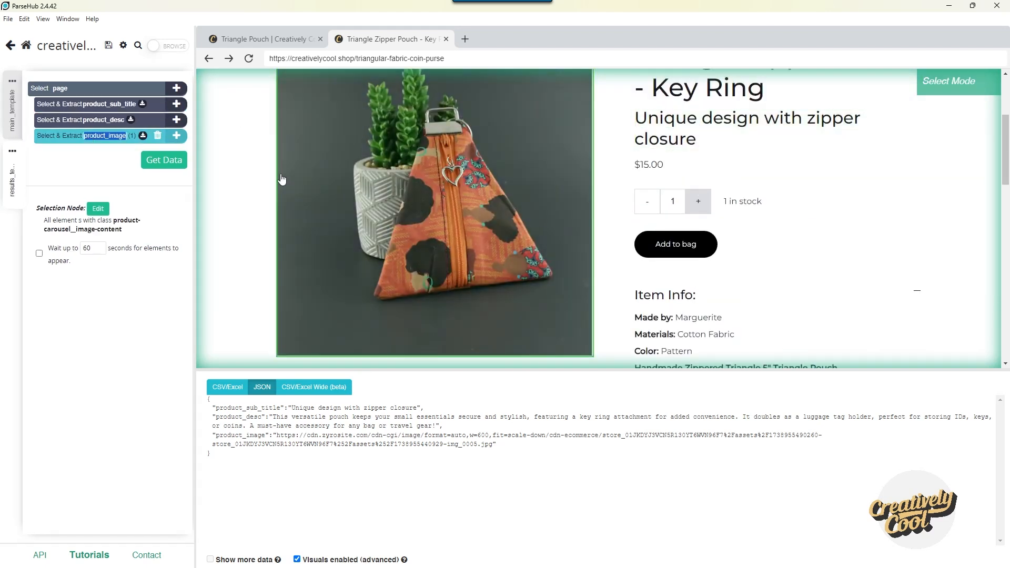
scroll(284, 176, "up", 3)
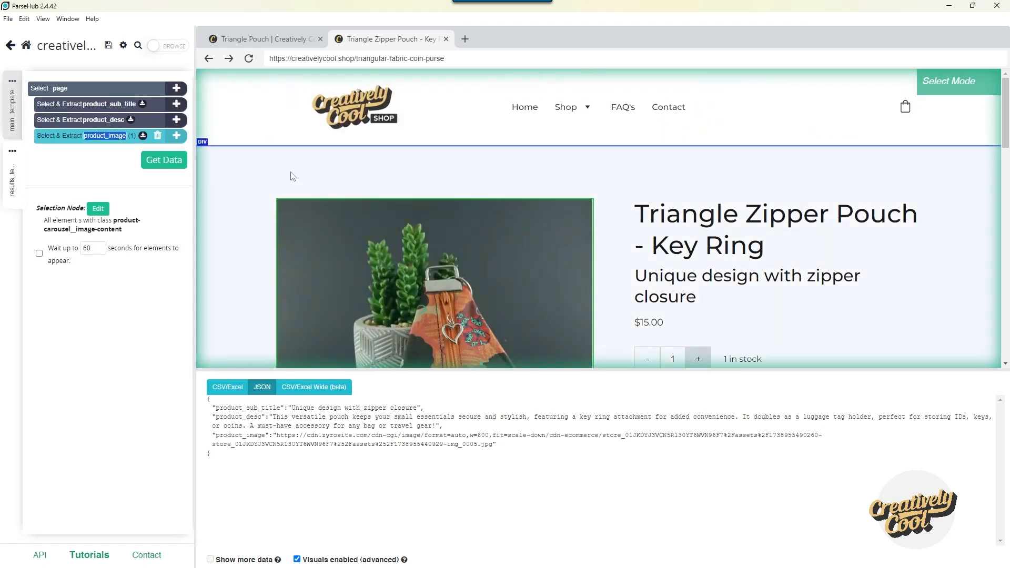
left_click(88, 120)
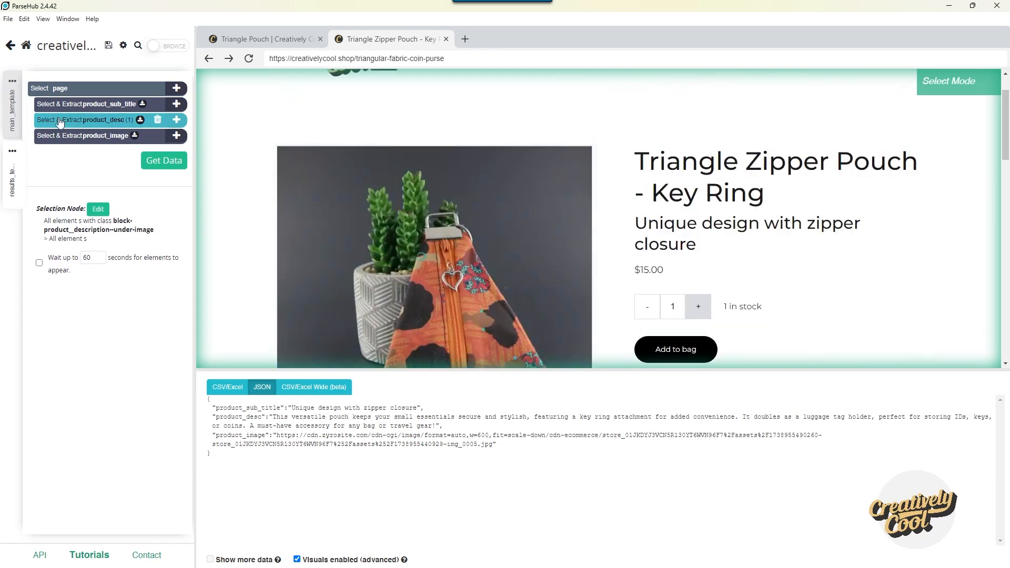
left_click(85, 105)
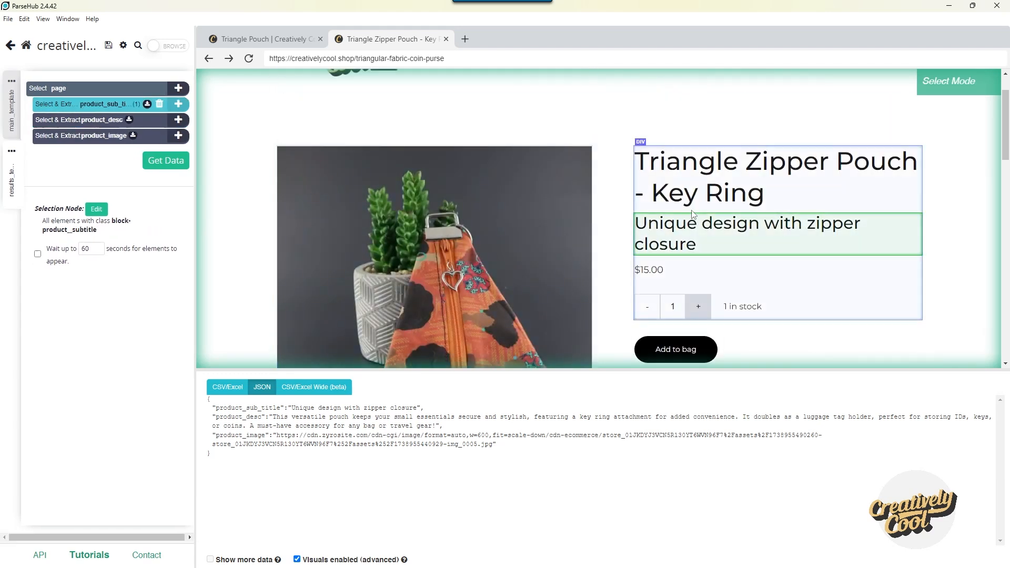
Step: Review the extracted data of the main template and results template in the JSON and CSV/Excel previews
left_click(10, 109)
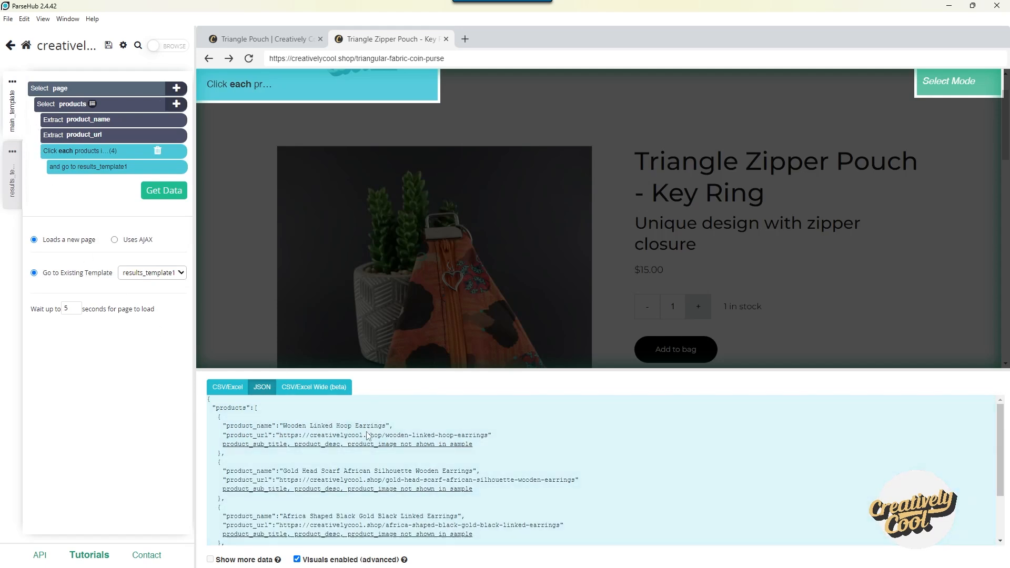
scroll(369, 424, "down", 1)
scroll(370, 424, "up", 1)
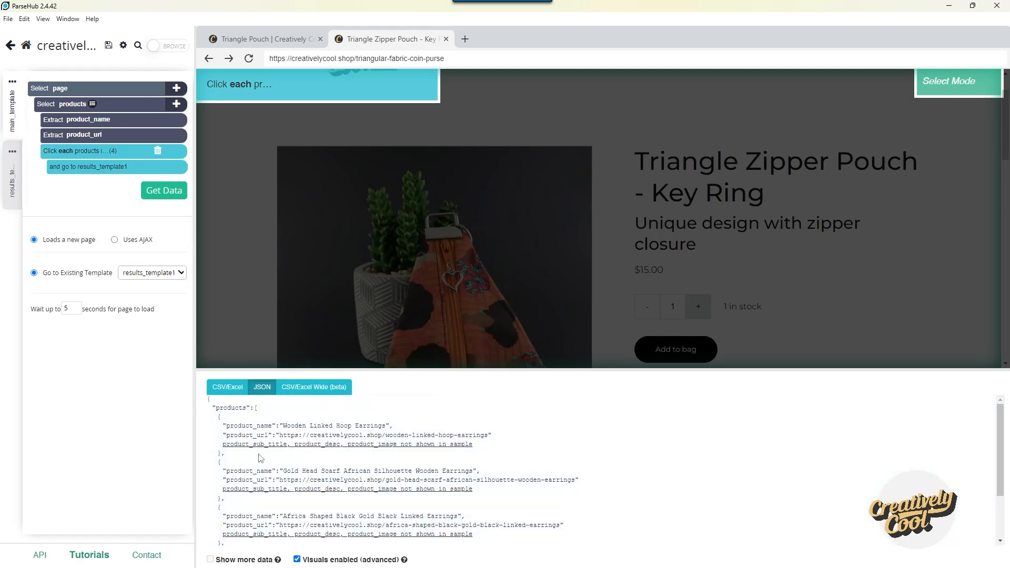
left_click(12, 182)
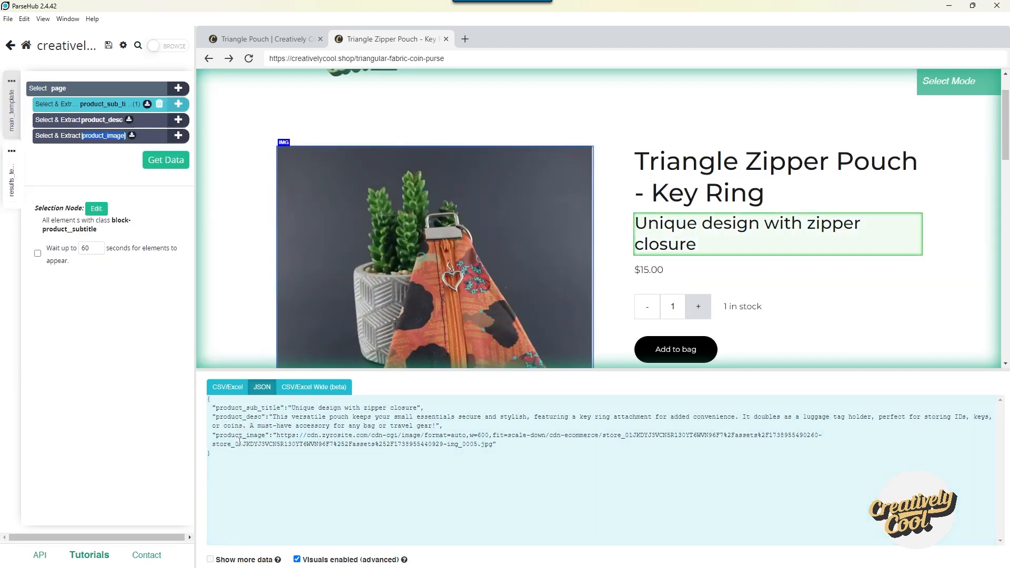
left_click(227, 392)
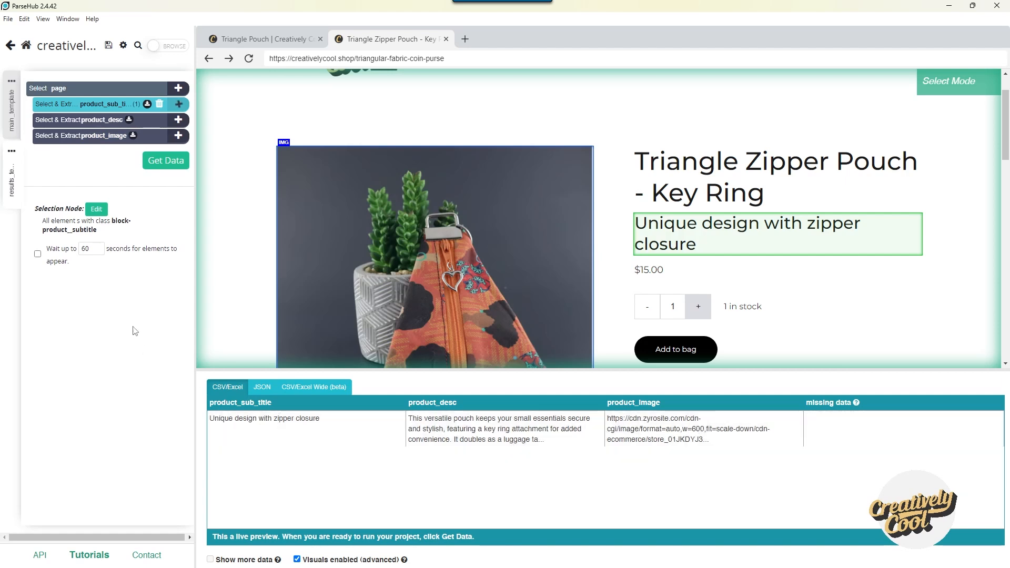
left_click(11, 110)
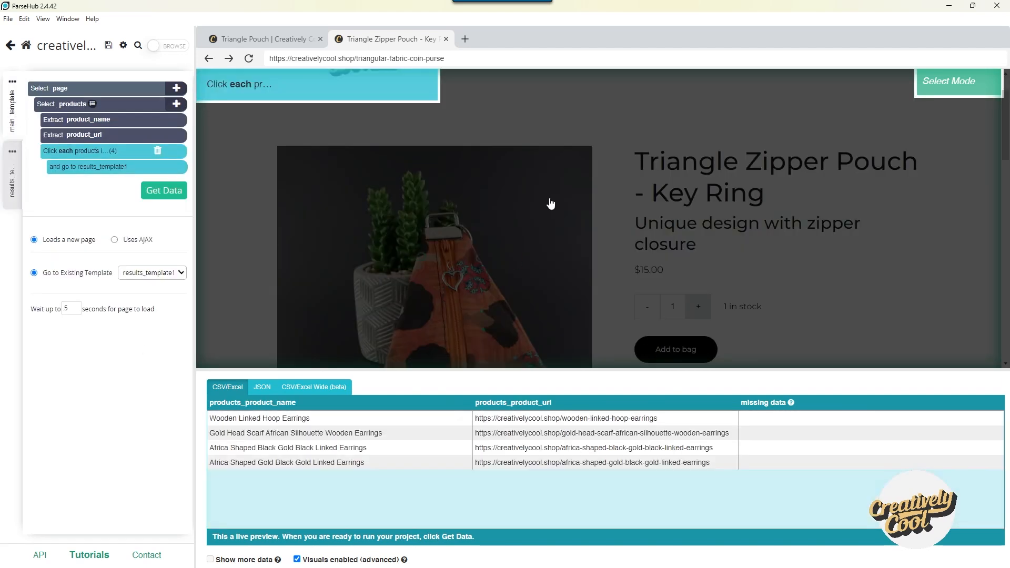
Step: Run the scraping project and save its JSON results in Downloads as products-pouchs.json
left_click(164, 192)
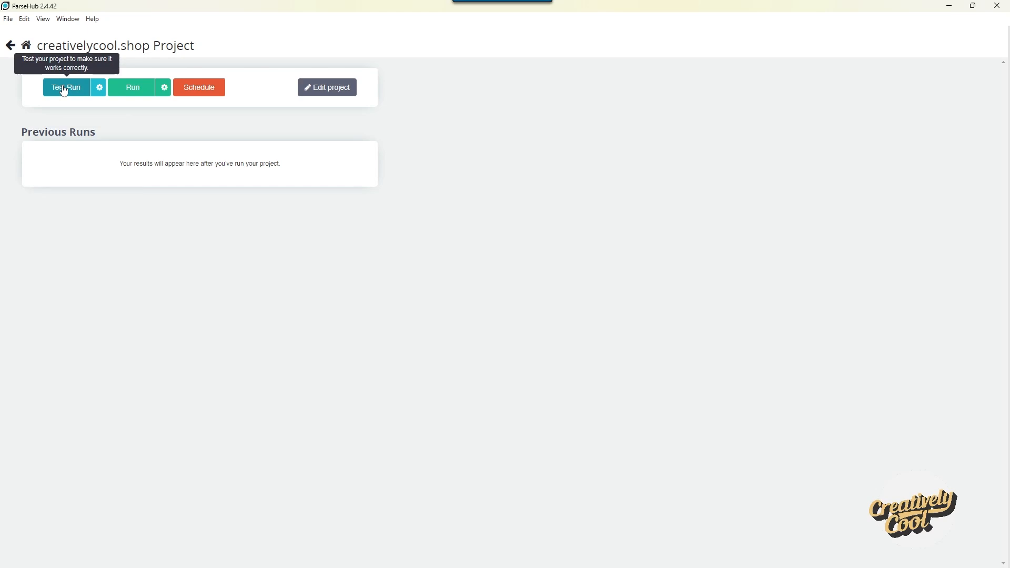
left_click(140, 92)
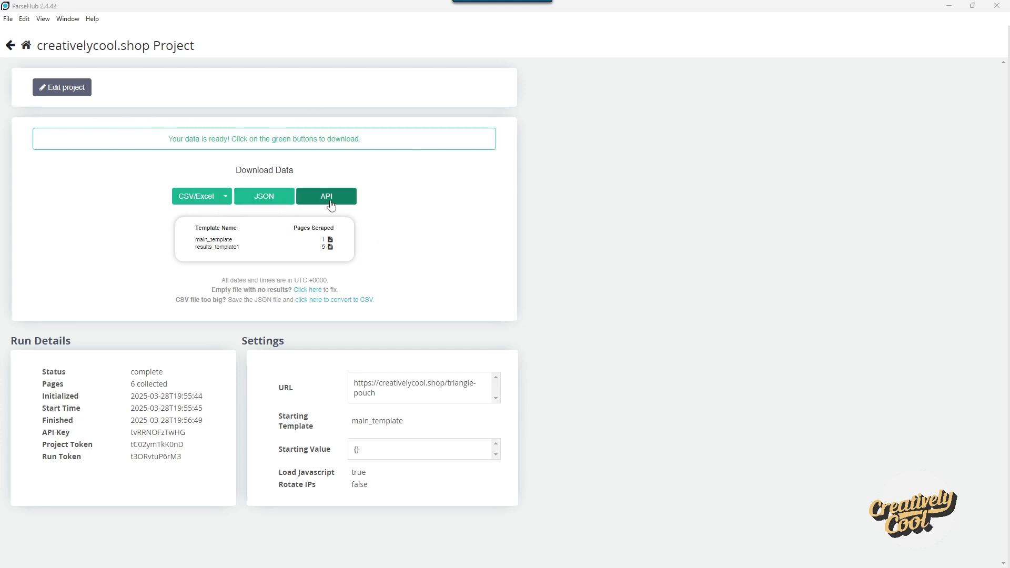
left_click(267, 197)
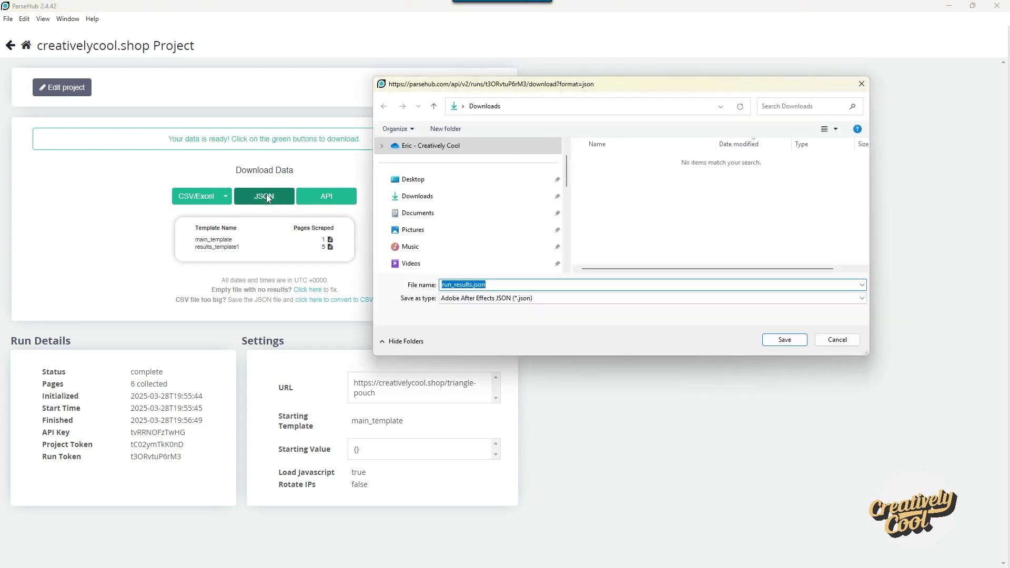
left_click(464, 284)
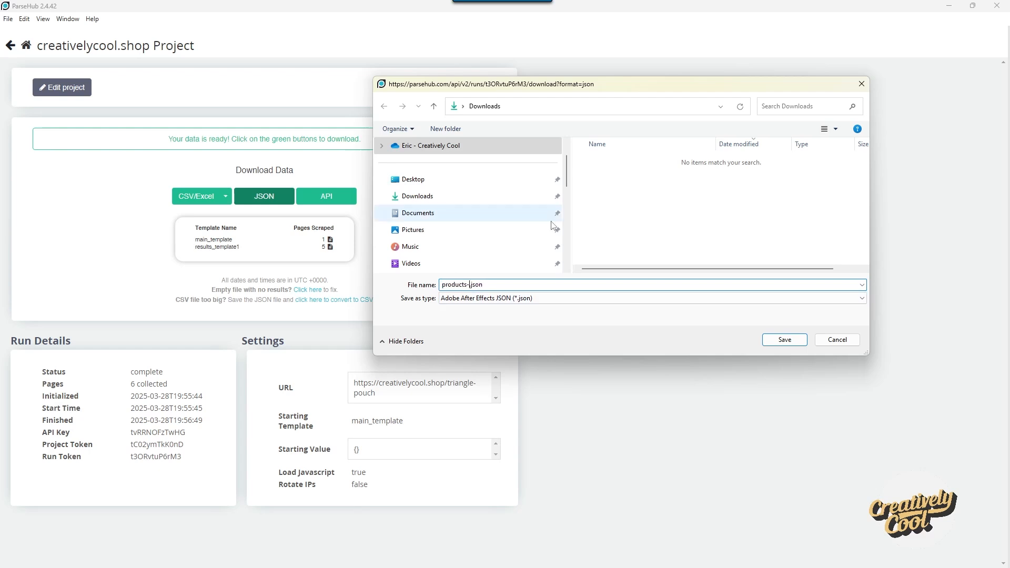
type("products-p")
type("oducts-pouchs")
left_click(792, 339)
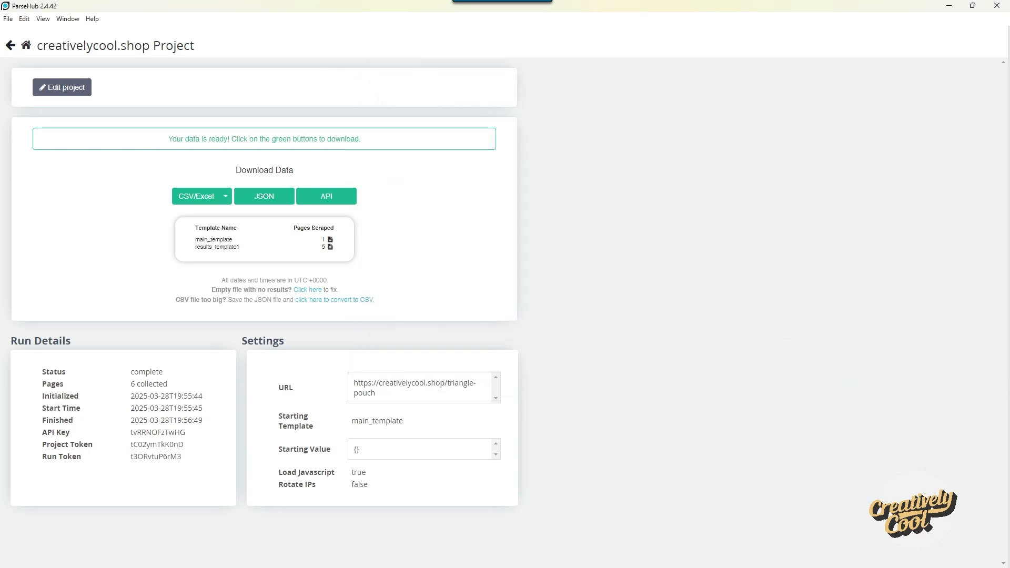
Step: Open the downloaded products-pouchs.json in Notepad and highlight its entire contents to review the product records
left_click_drag(1009, 127, 531, 50)
left_click(822, 48)
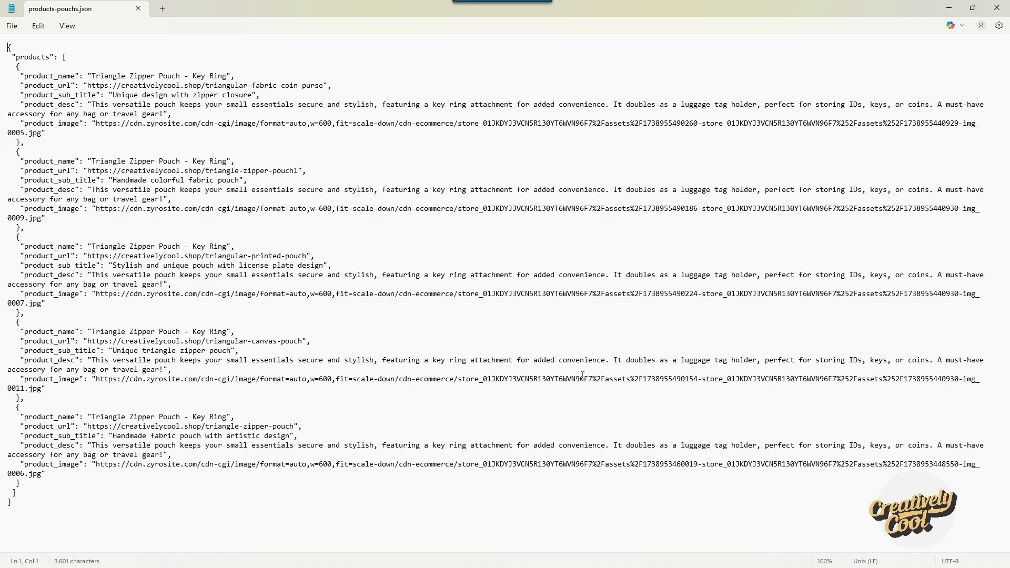
left_click_drag(36, 508, 1, 26)
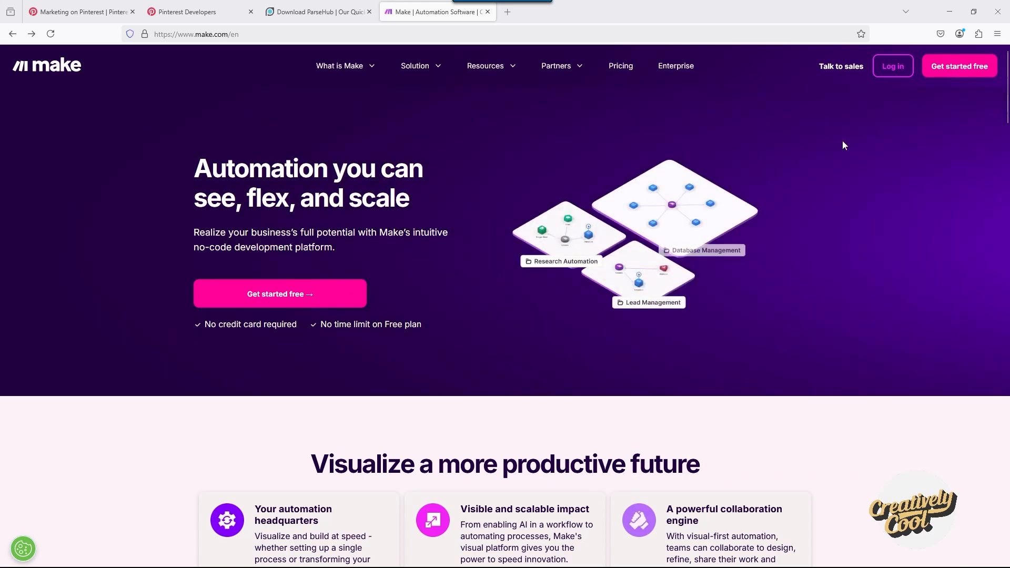
Step: Go to the Make login from its website and switch to the Creatively Cool organization dashboard in Make
left_click(892, 66)
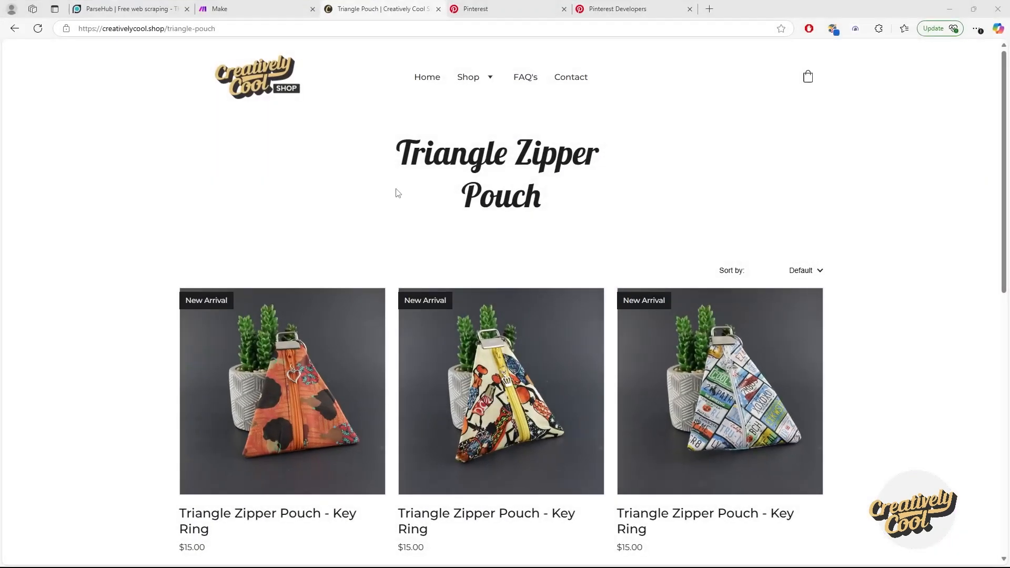
left_click(282, 12)
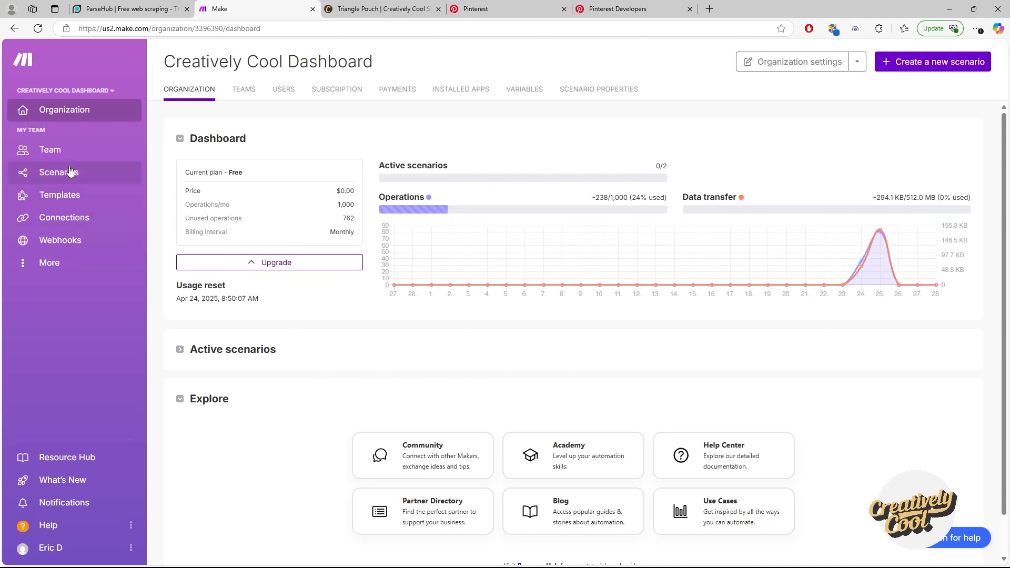
Step: Examine the JSON and Iterator module settings in the existing Pinterest Pin Automation scenario
left_click(53, 172)
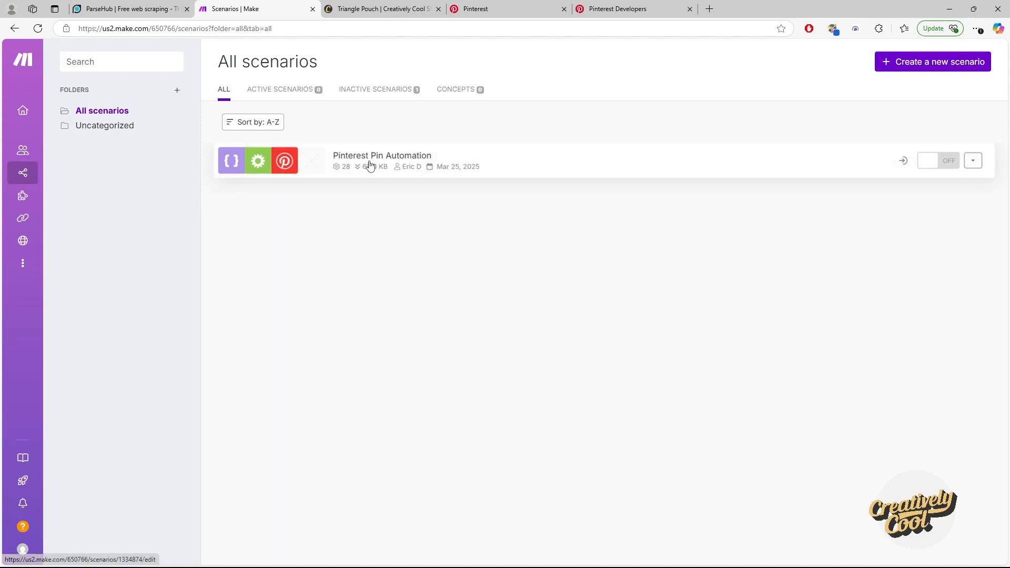
left_click(451, 156)
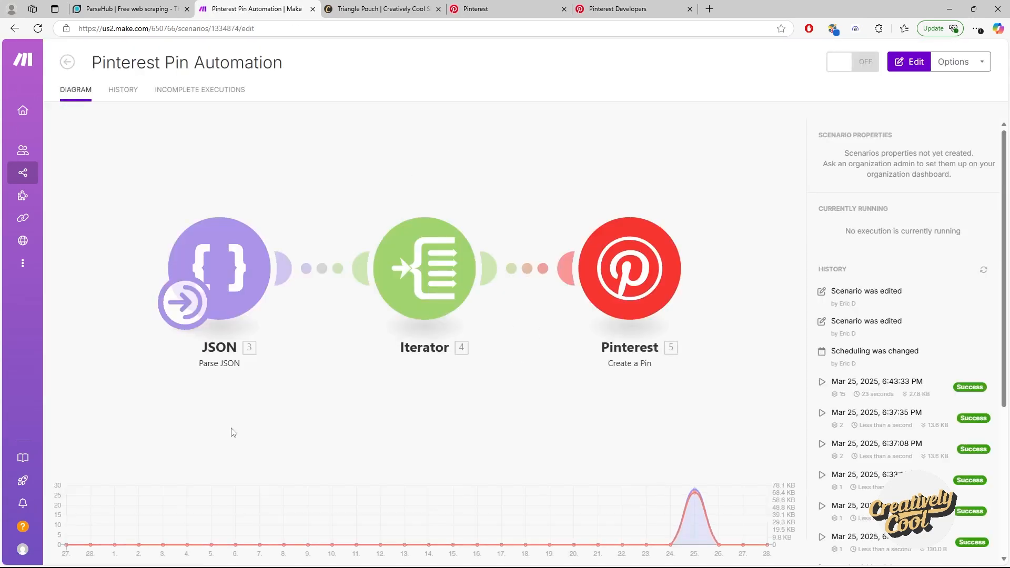
left_click(219, 256)
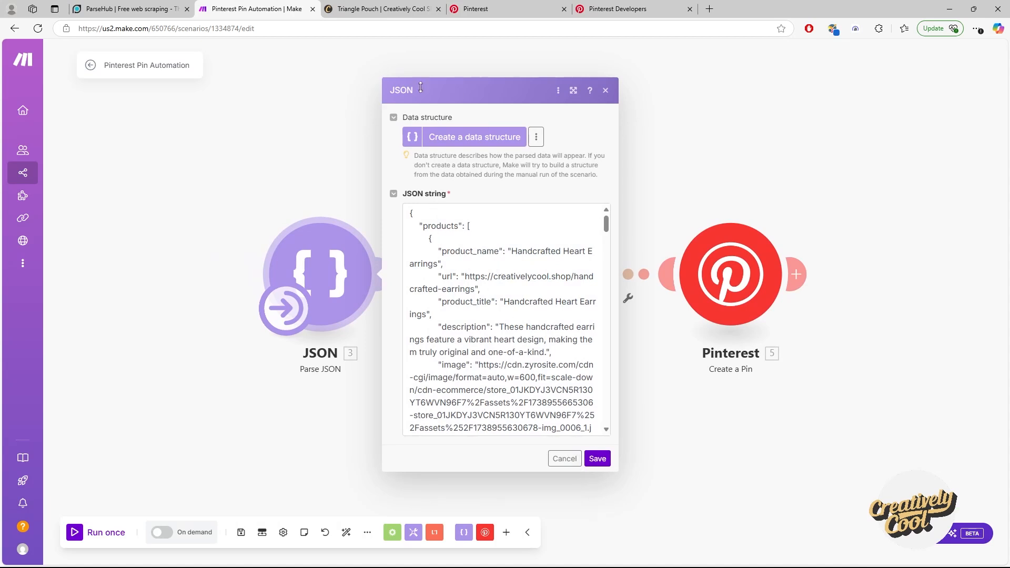
left_click(605, 91)
left_click(530, 274)
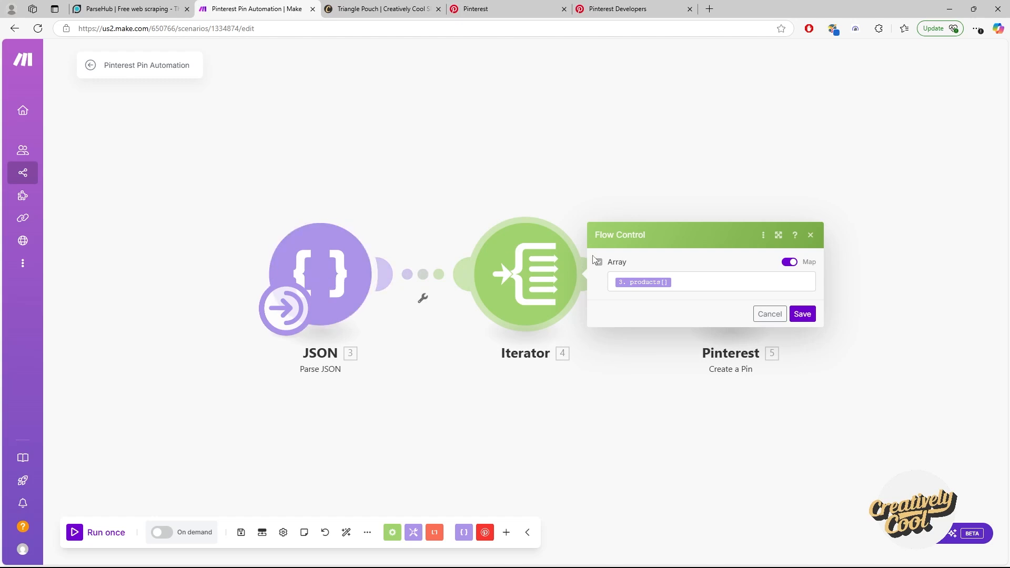
left_click(769, 314)
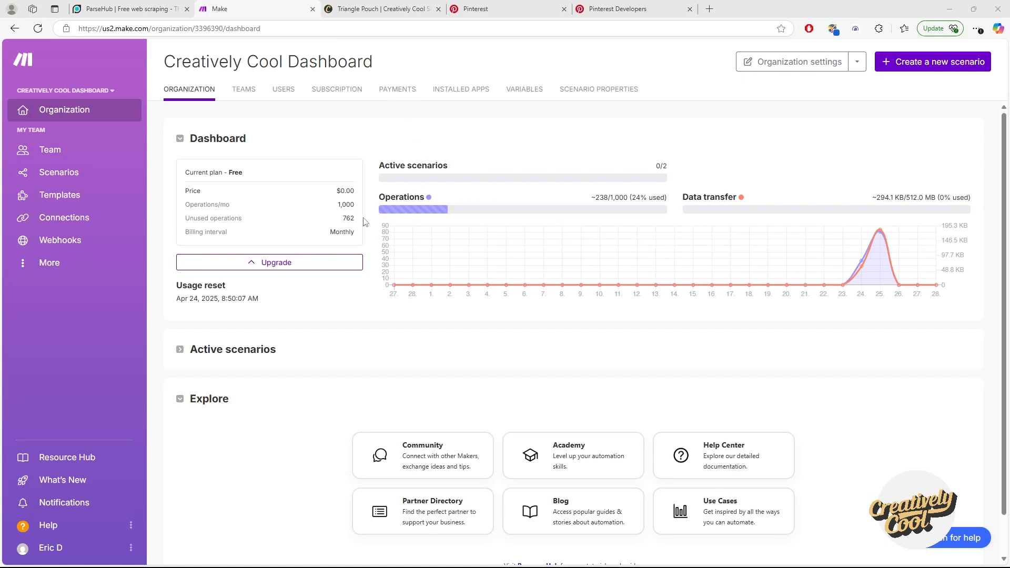
Step: Create a new scenario from the organization dashboard and name it Create Pins
left_click(930, 62)
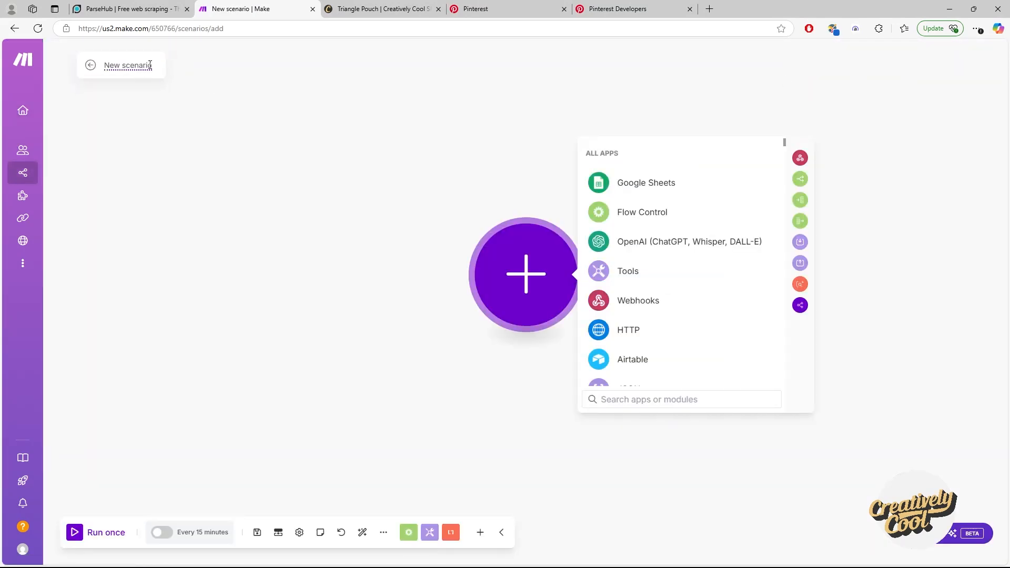
left_click_drag(152, 65, 101, 69)
left_click(114, 66)
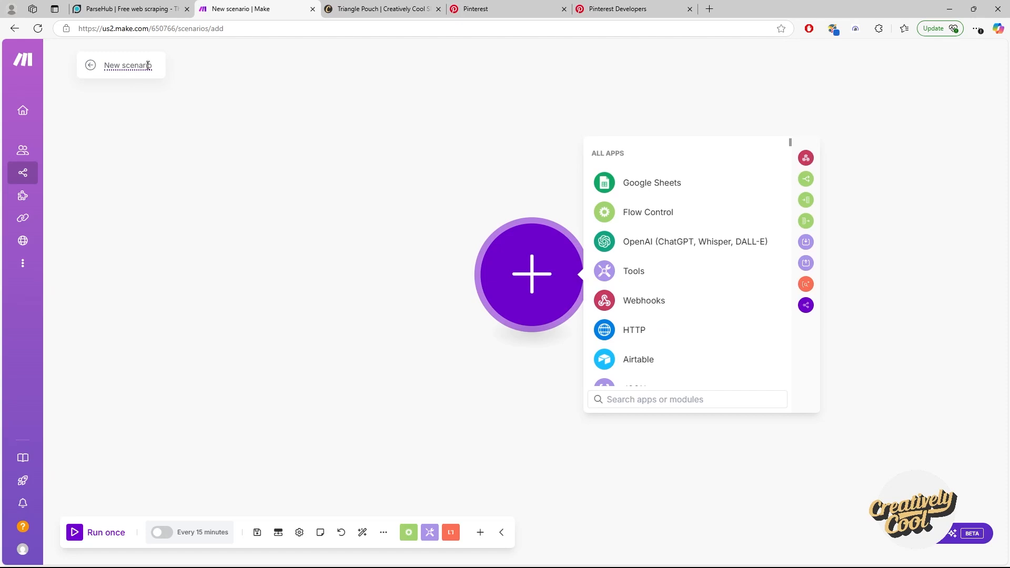
key("BackSpace")
key("BackSpace")
key("BackSpace")
key("BackSpace")
key("BackSpace")
key("BackSpace")
key("BackSpace")
key("BackSpace")
key("BackSpace")
key("BackSpace")
key("BackSpace")
key("BackSpace")
type("Create Pins")
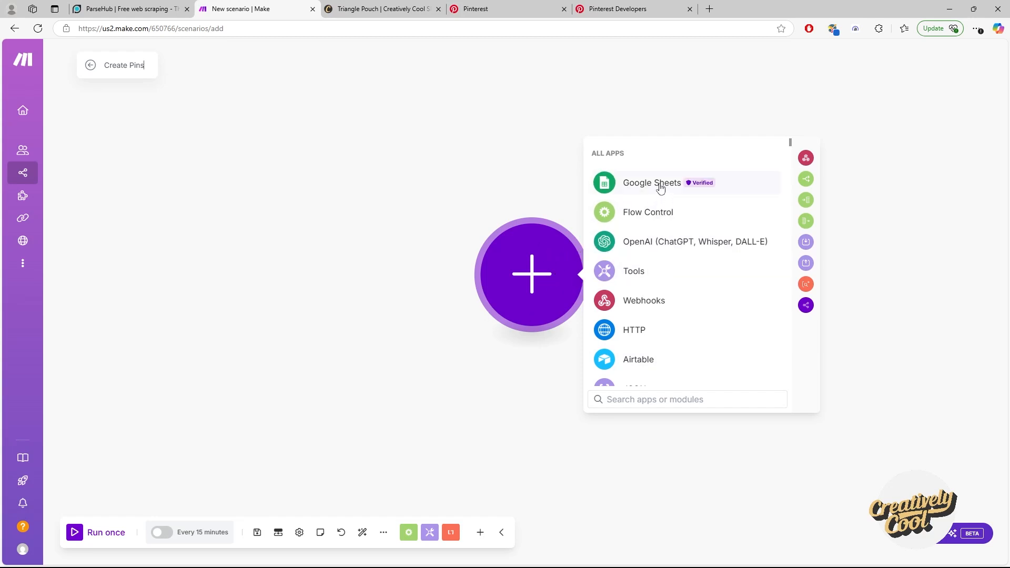
Step: Add the JSON app's Parse JSON module as the first module of the Create Pins scenario
scroll(668, 313, "down", 2)
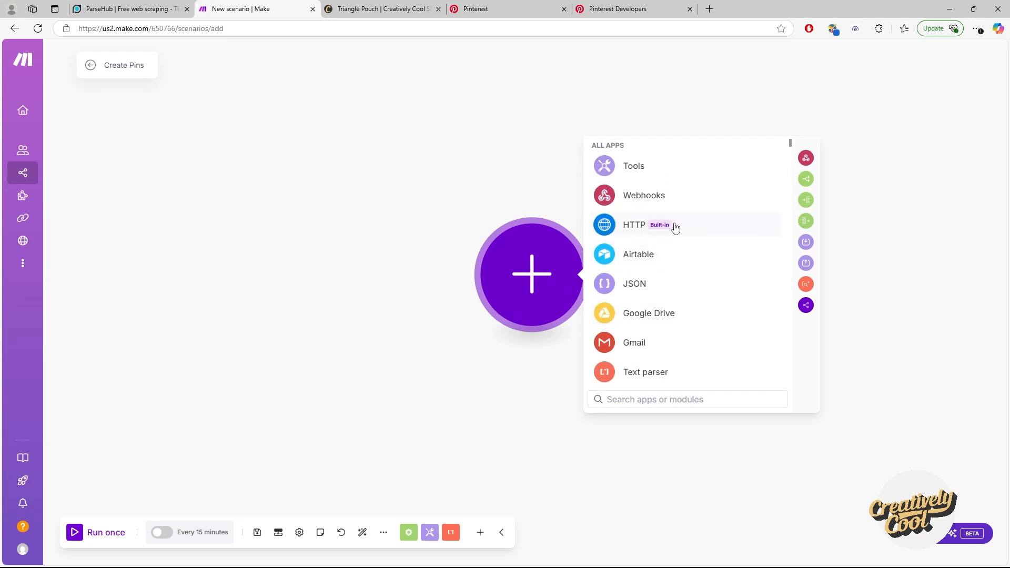
left_click(634, 286)
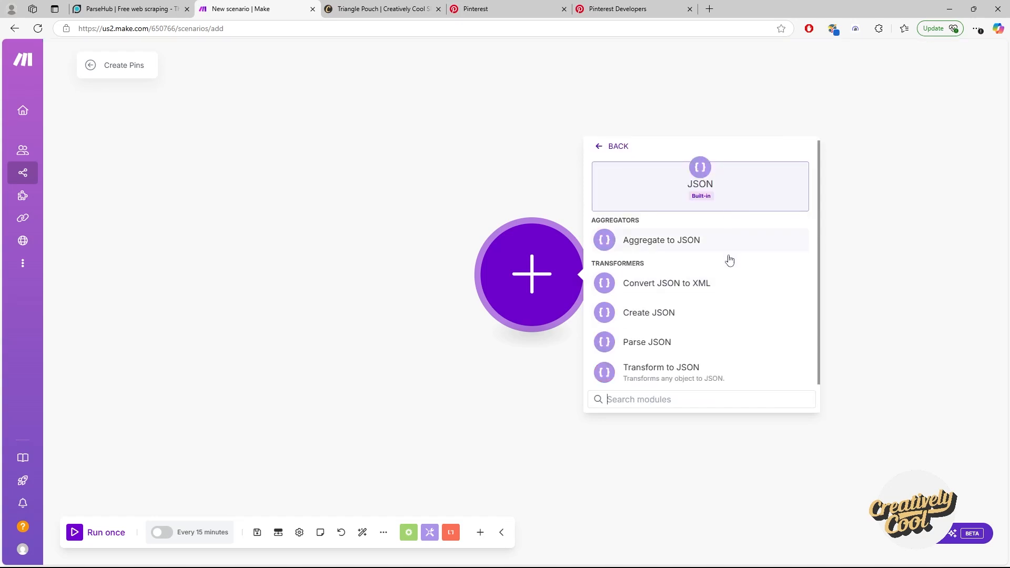
left_click(658, 345)
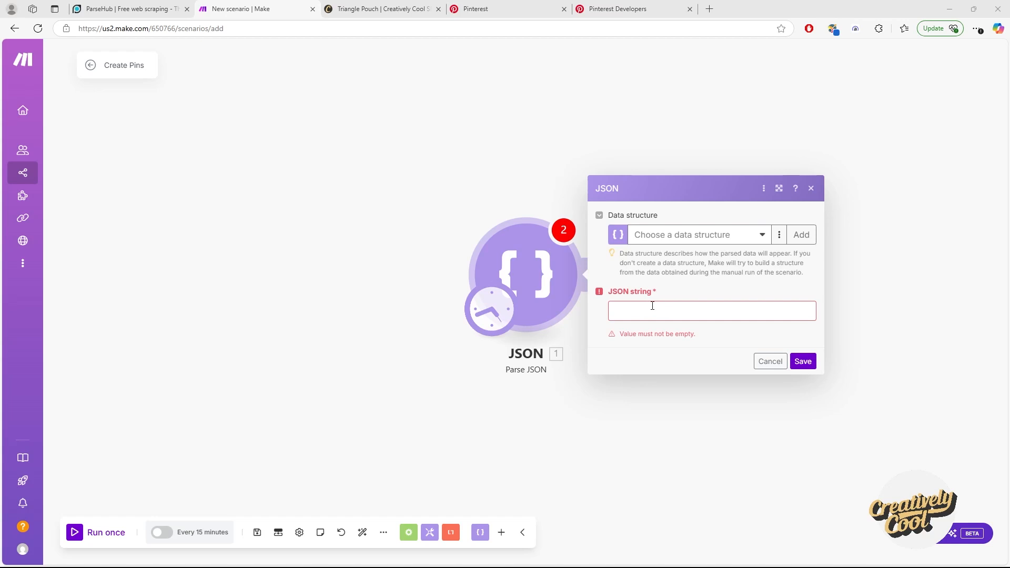
left_click(632, 311)
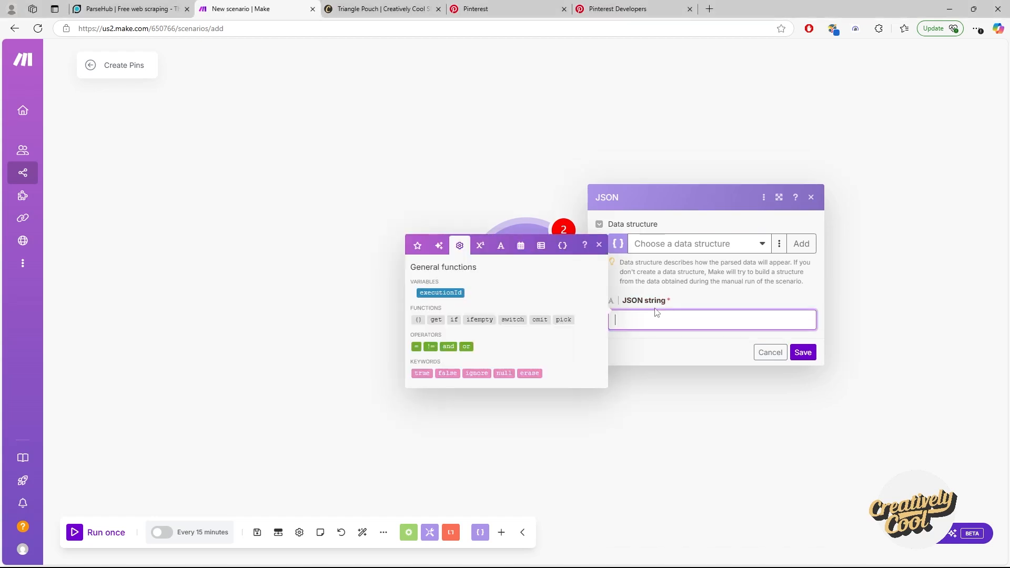
left_click(657, 230)
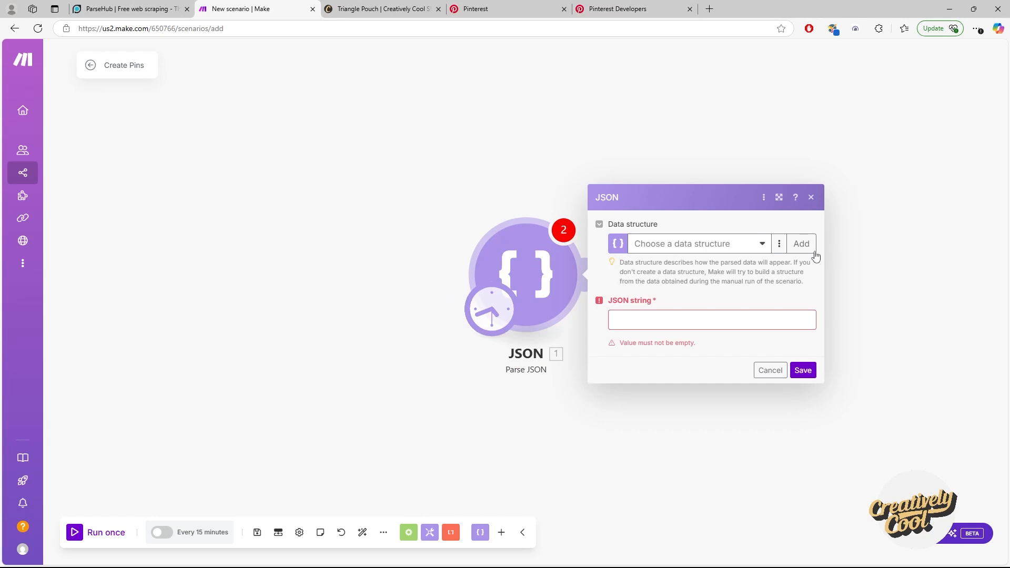
Step: Add a new data structure to the JSON module and name it My data structure - Pins
left_click(799, 244)
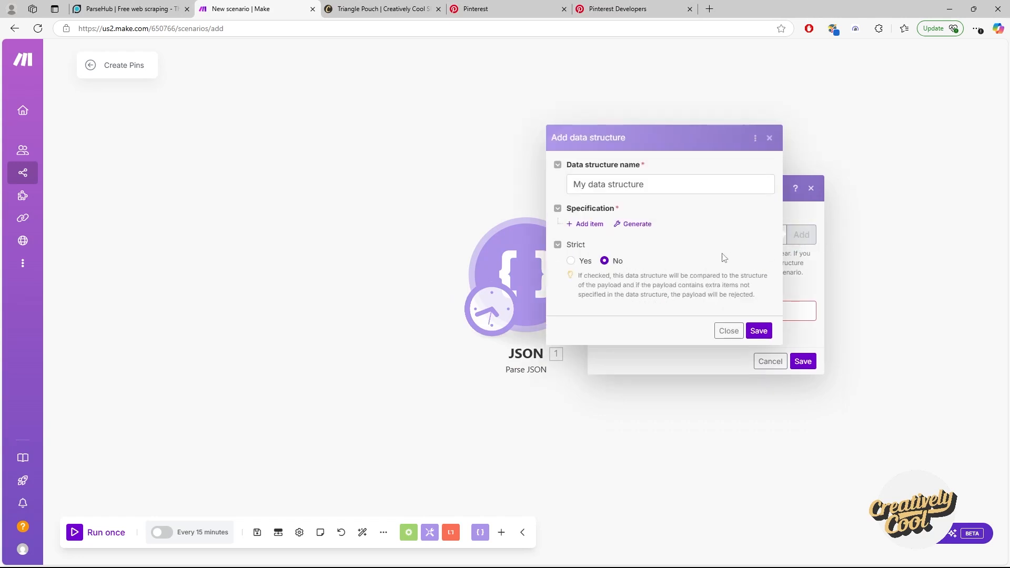
left_click_drag(668, 185, 560, 187)
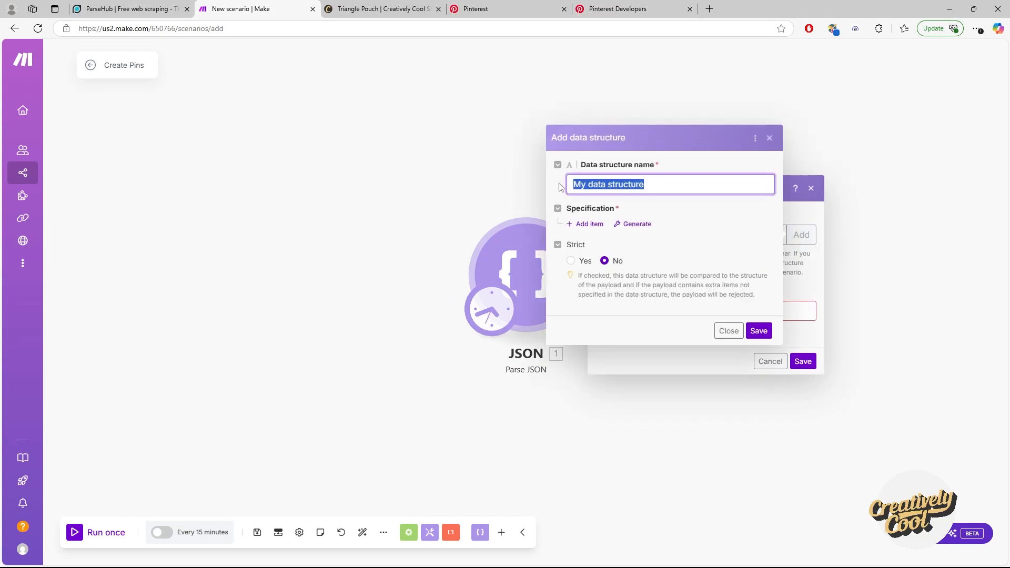
key("Right")
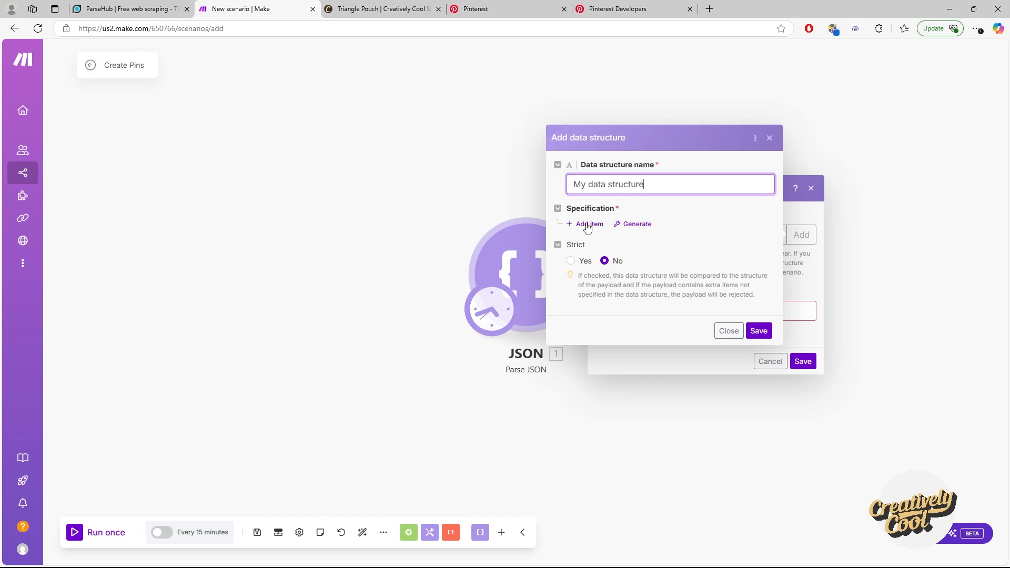
type("- Pins")
Step: Start generating the specification from sample data and copy the first two product records from products-pouchs.json in Notepad
left_click(637, 225)
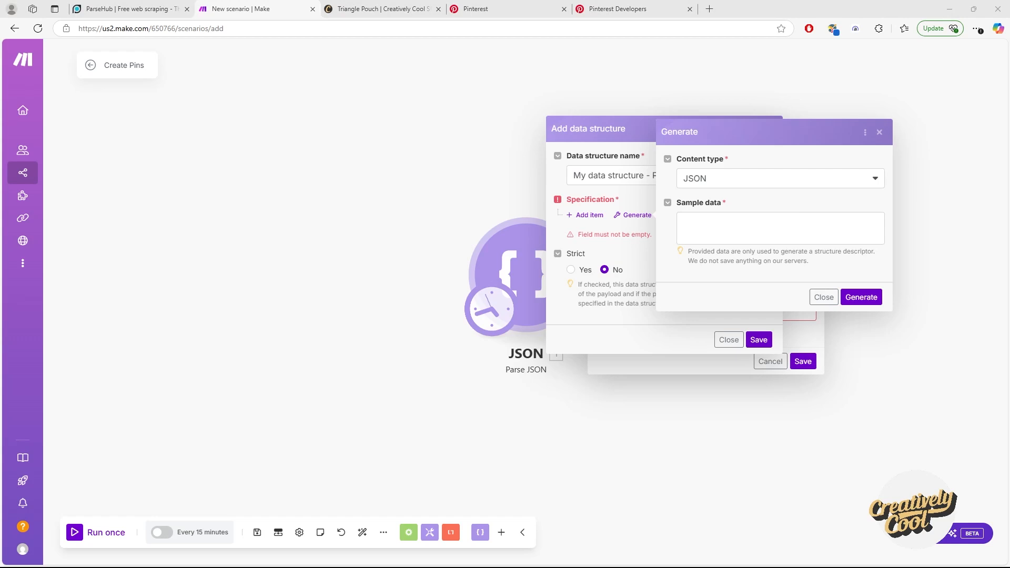
left_click_drag(431, 0, 323, 63)
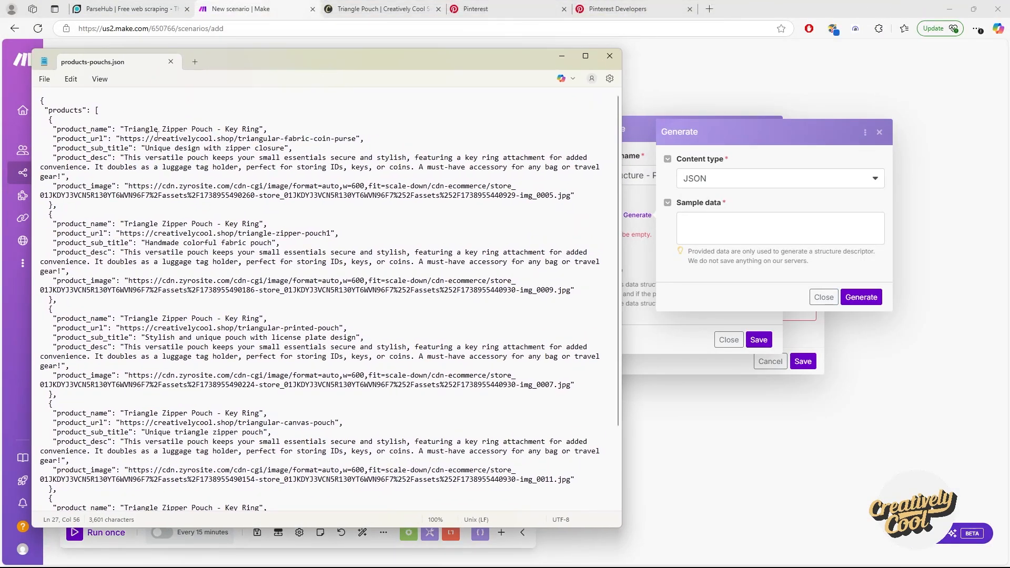
left_click(42, 100)
left_click_drag(42, 99, 107, 306)
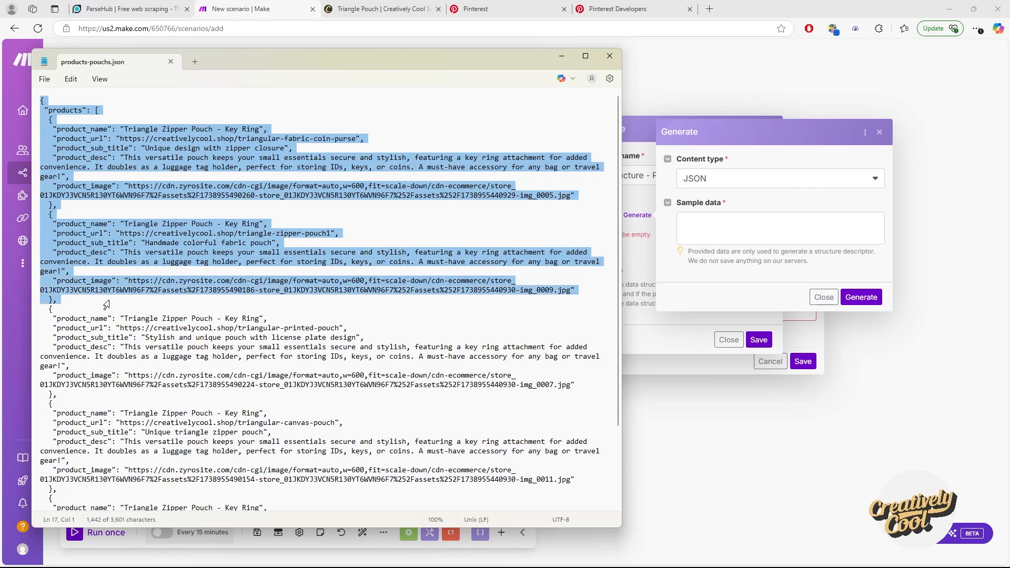
right_click(123, 239)
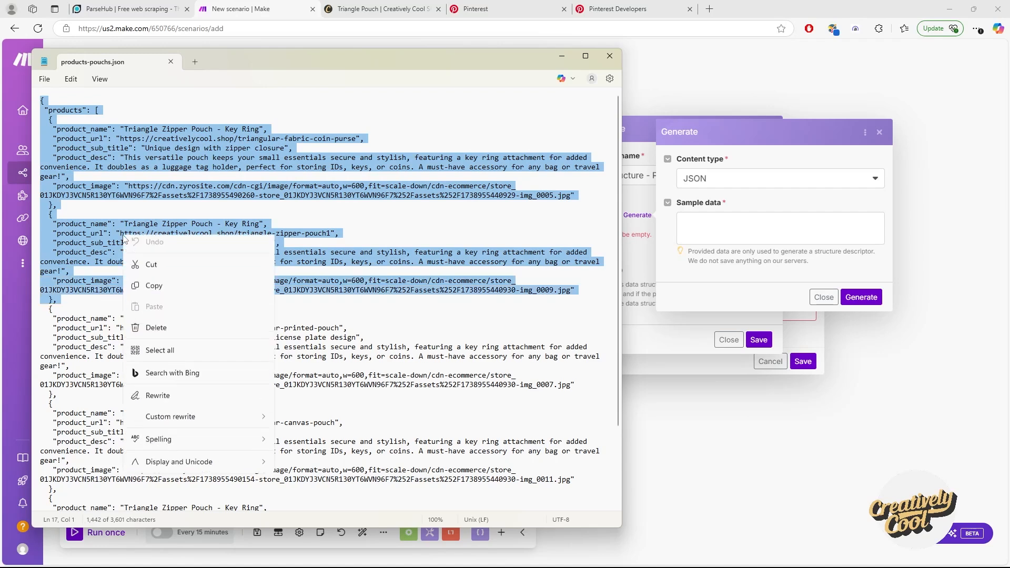
left_click(181, 291)
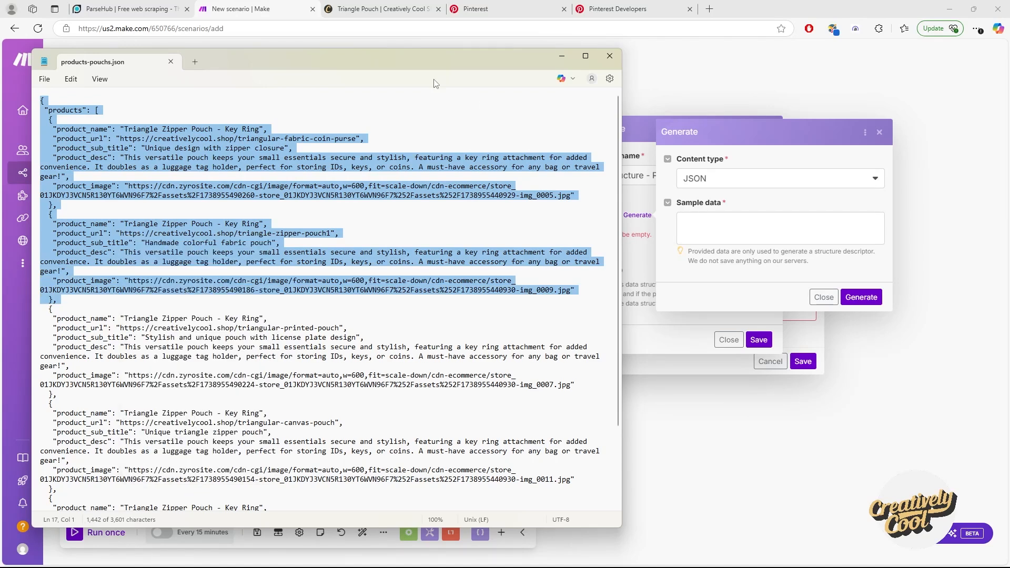
Step: Paste the copied records as JSON sample data, replace the trailing comma with closing square and curly brackets, and generate the specification
left_click_drag(416, 65, 0, 79)
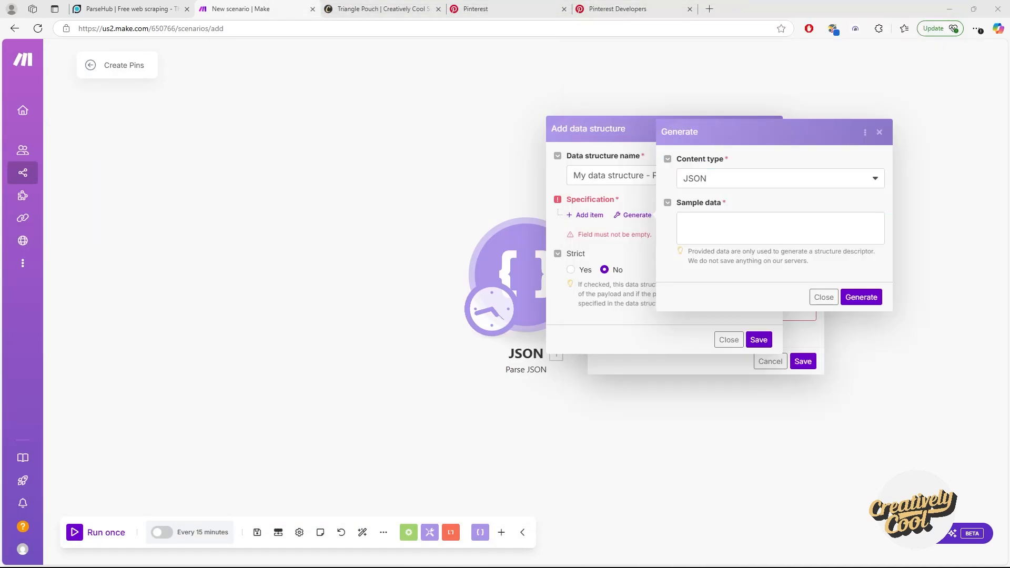
left_click(695, 223)
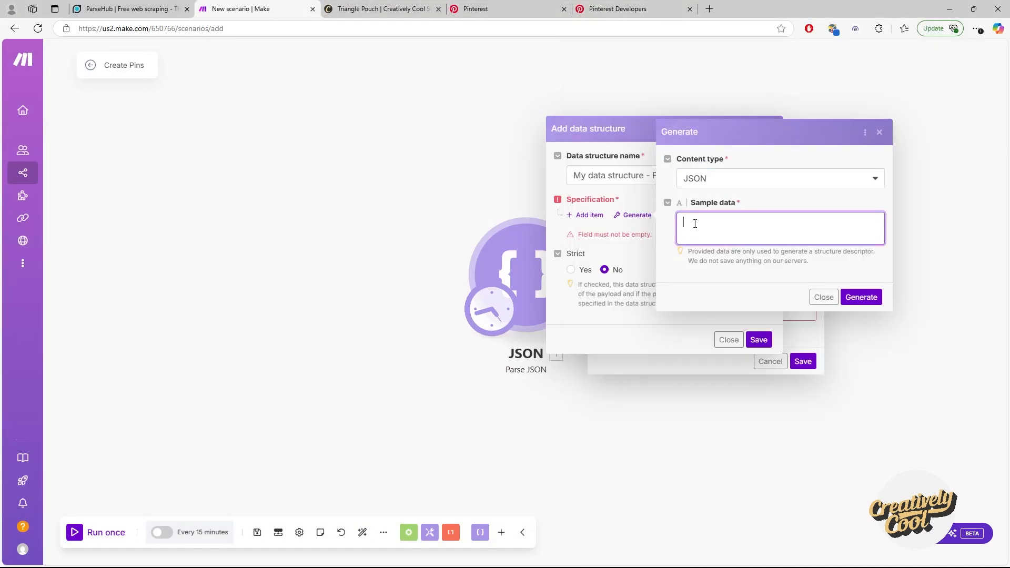
key("ctrl+v")
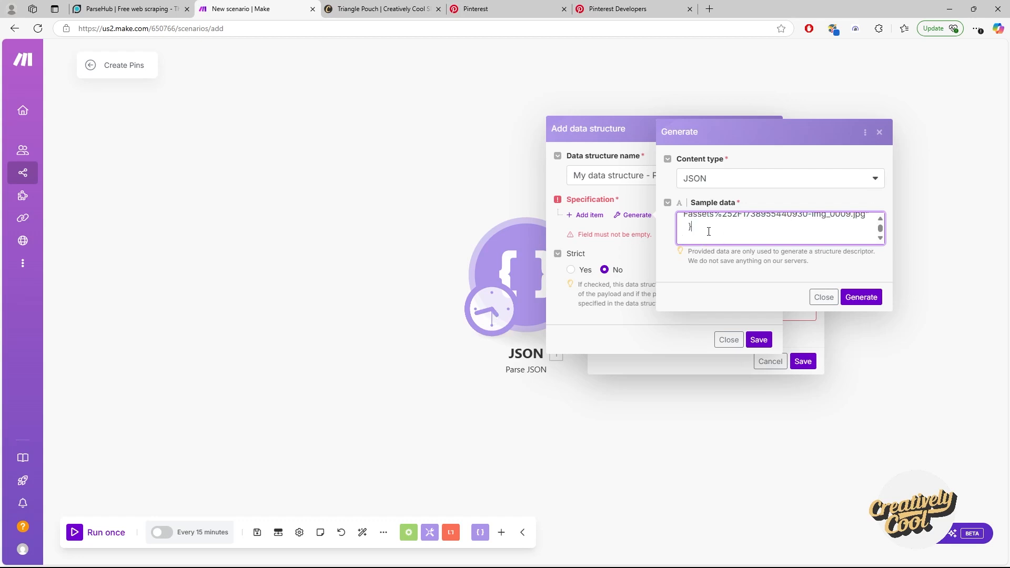
type("]")
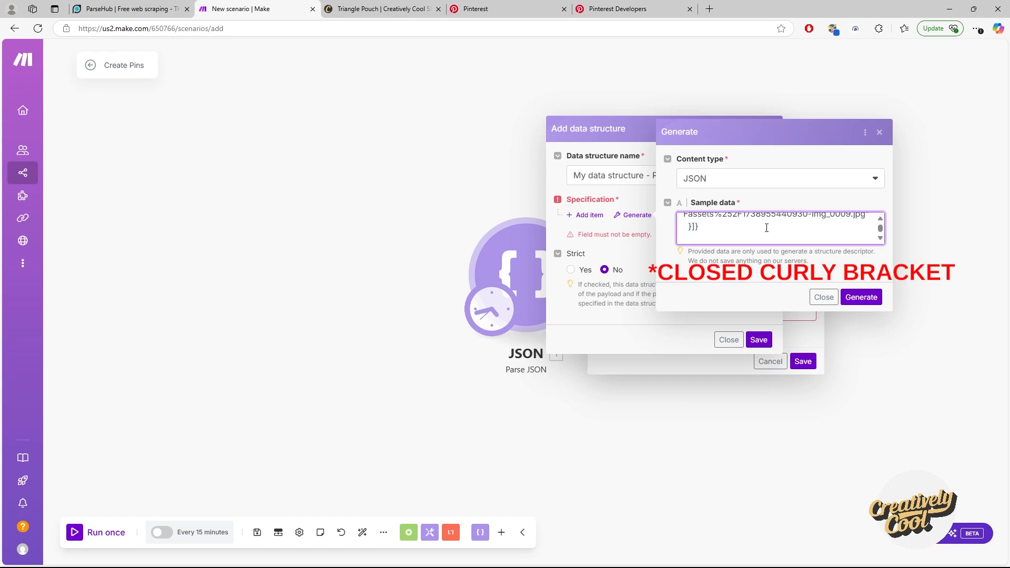
key("Delete")
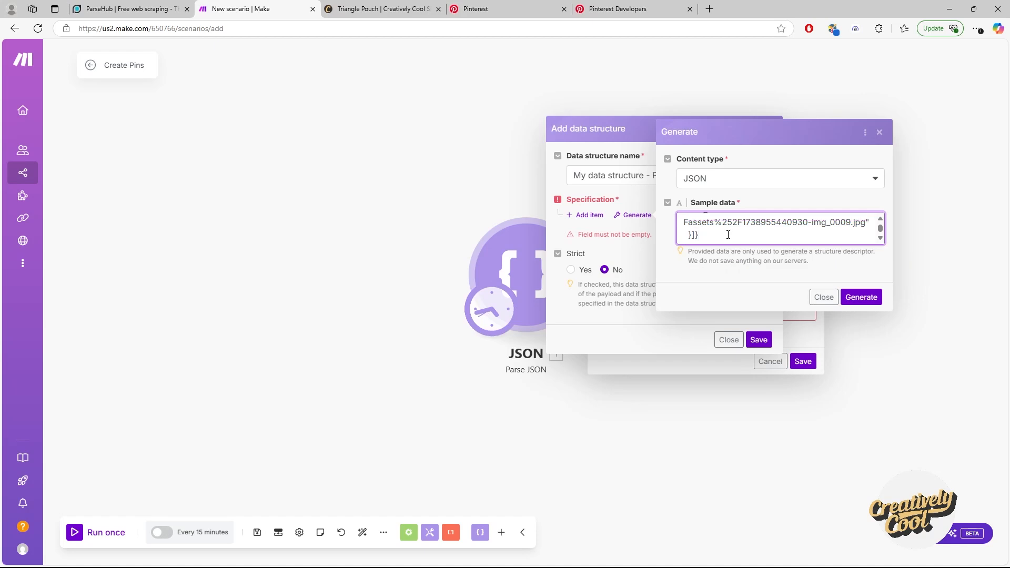
scroll(731, 235, "up", 10)
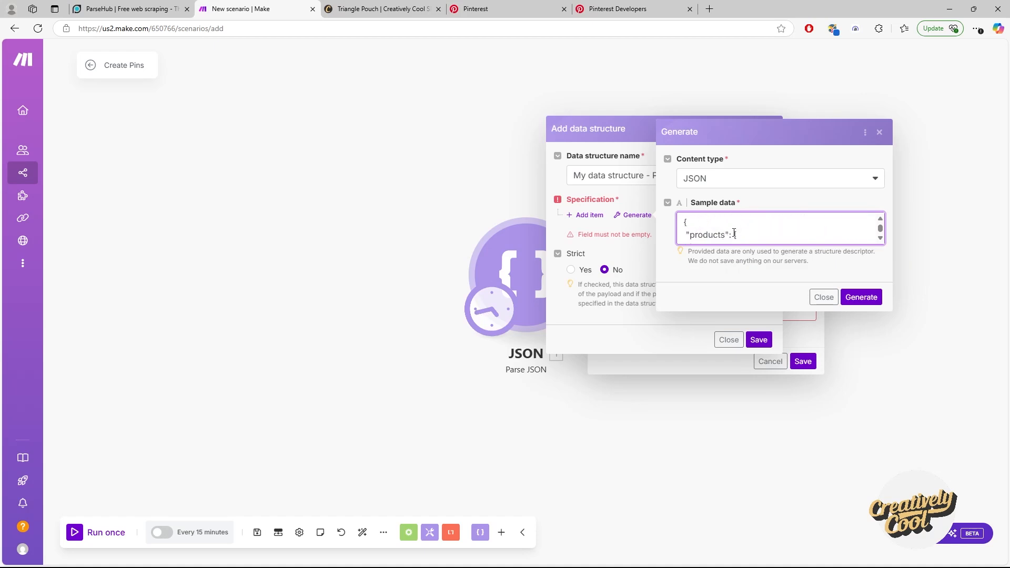
scroll(735, 235, "down", 2)
scroll(729, 233, "up", 2)
scroll(740, 235, "down", 6)
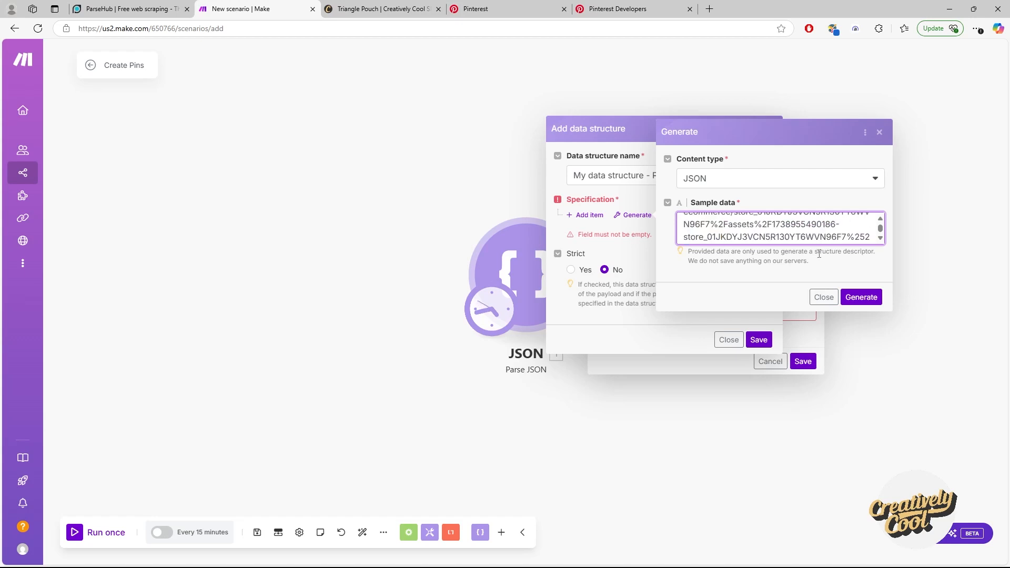
left_click(866, 303)
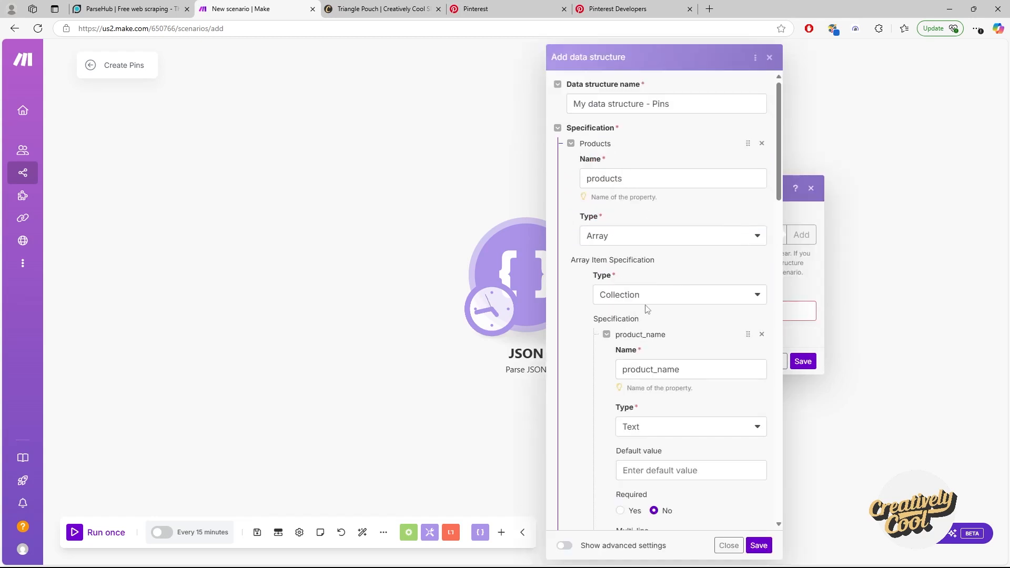
Step: Review the generated products array and its fields, collapse it, and save the data structure
scroll(646, 308, "down", 10)
scroll(629, 268, "up", 8)
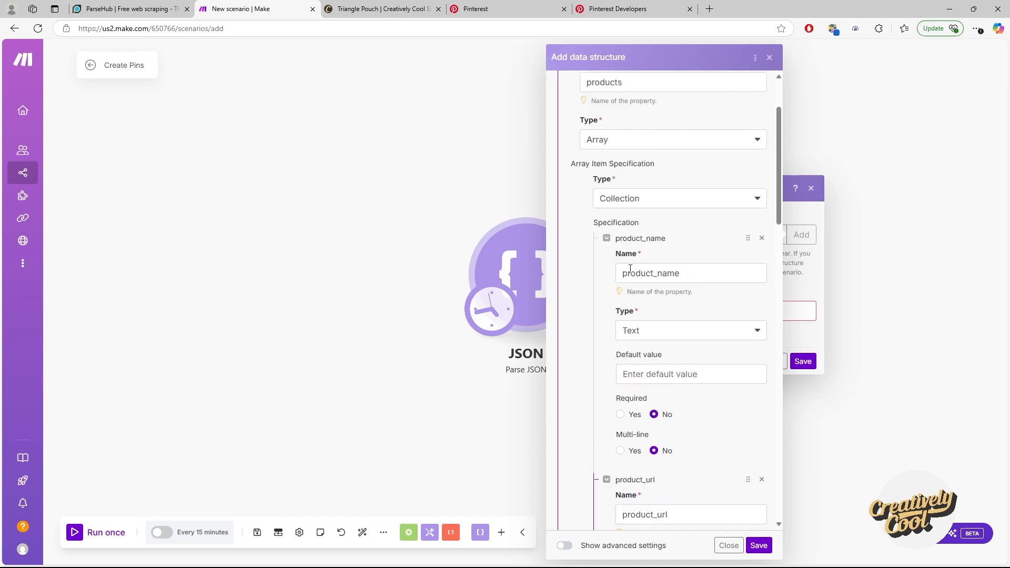
scroll(630, 268, "up", 2)
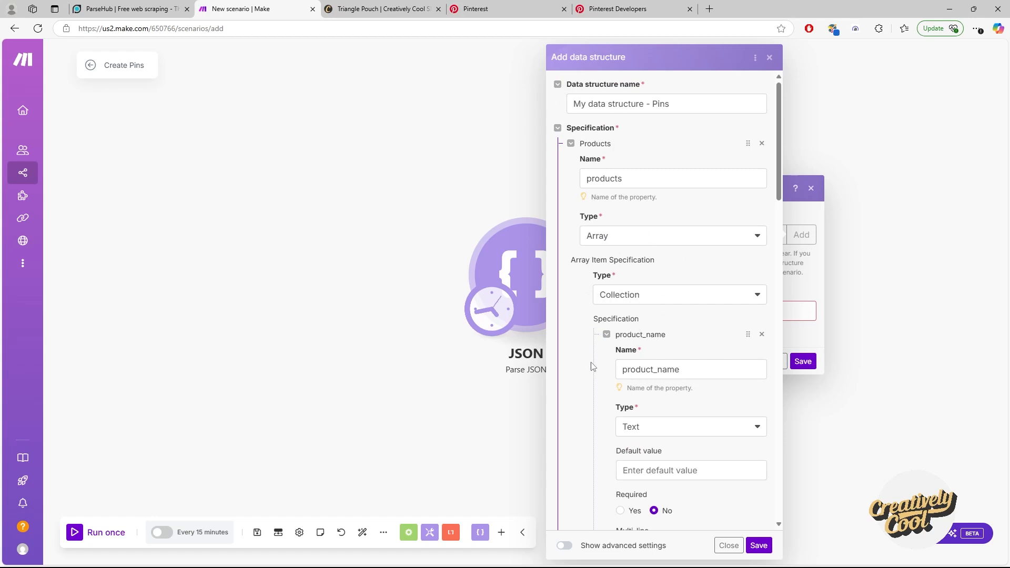
scroll(657, 412, "down", 1)
scroll(658, 413, "down", 10)
scroll(643, 399, "up", 10)
left_click(570, 144)
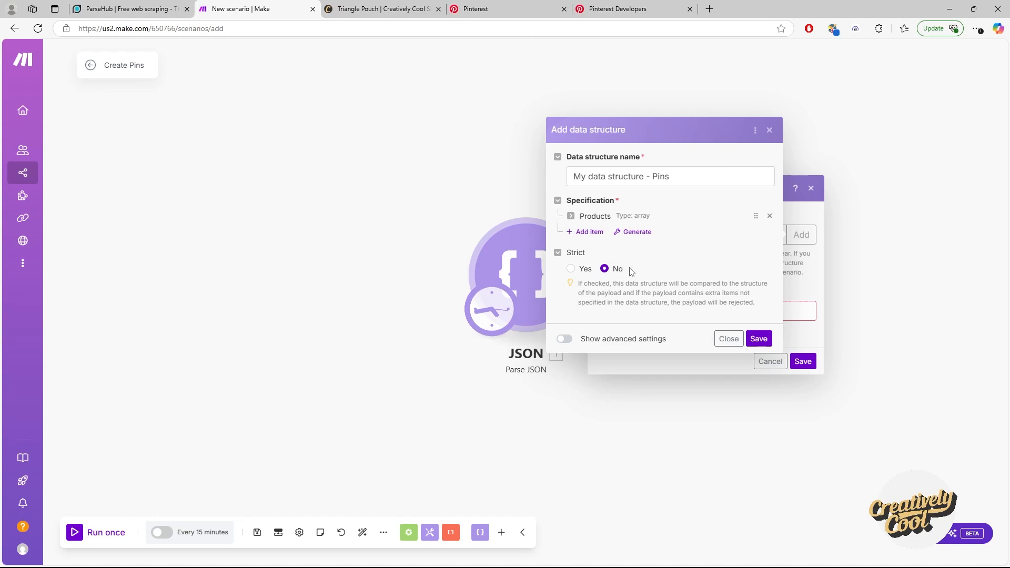
left_click(759, 339)
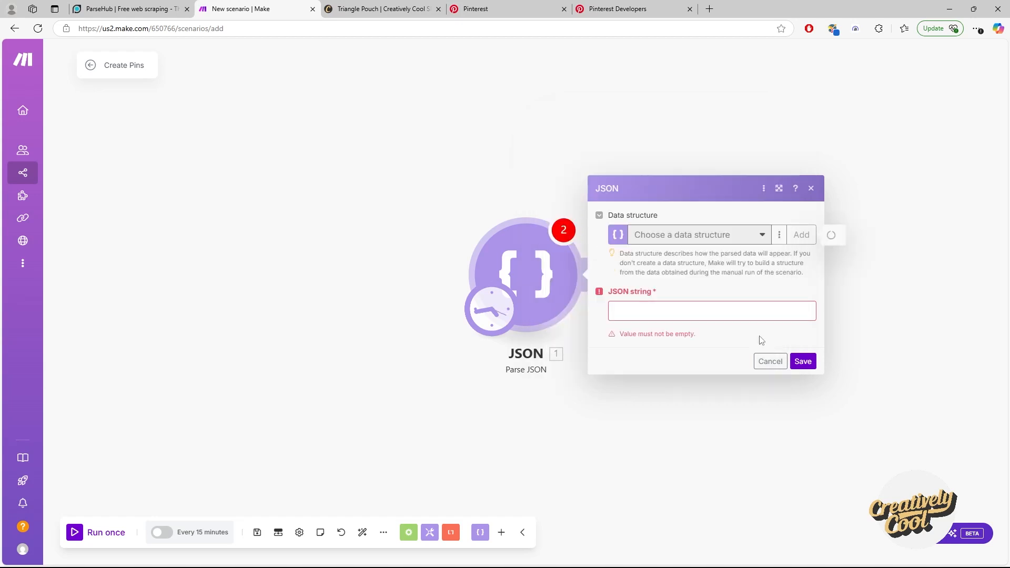
Step: Copy the entire contents of products-pouchs.json in Notepad for the JSON module's JSON string
left_click(645, 314)
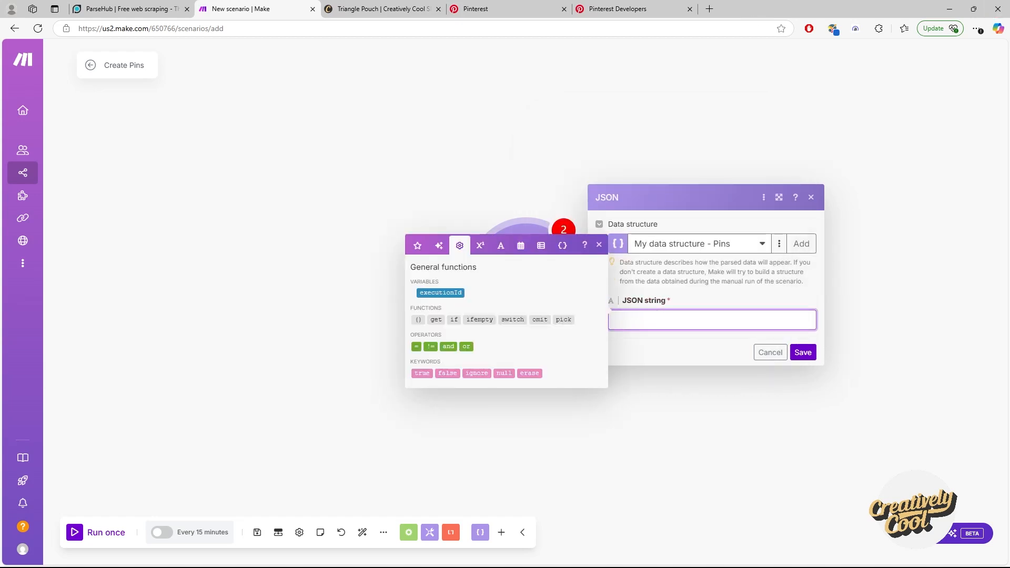
left_click_drag(610, 0, 363, 30)
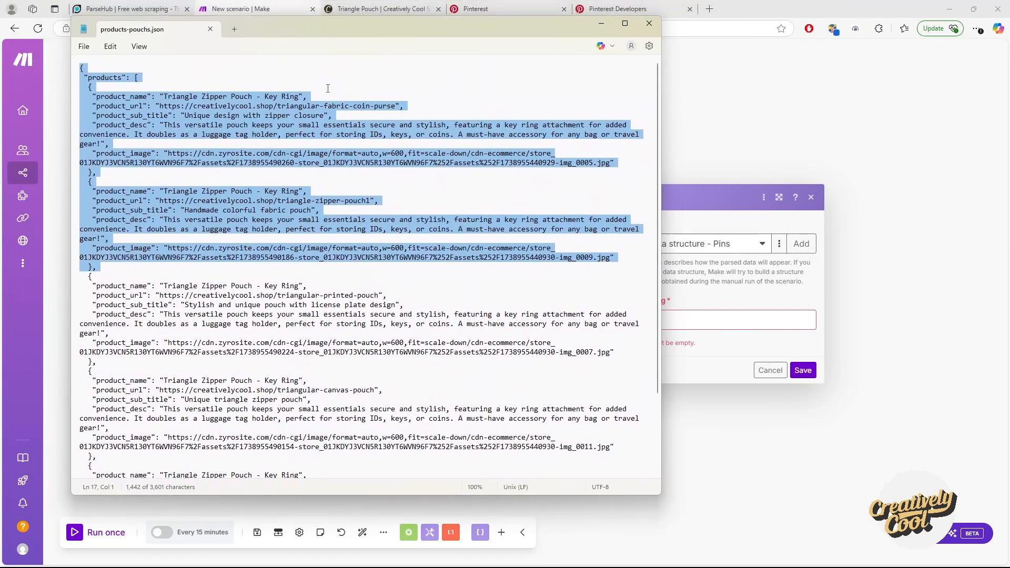
left_click(211, 64)
key("ctrl+a")
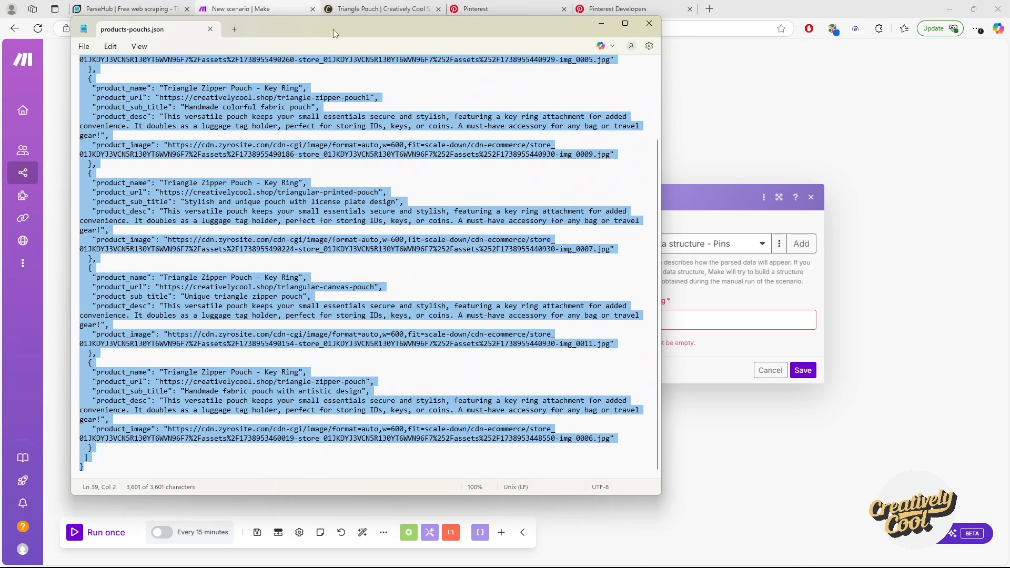
left_click_drag(334, 30, 605, 0)
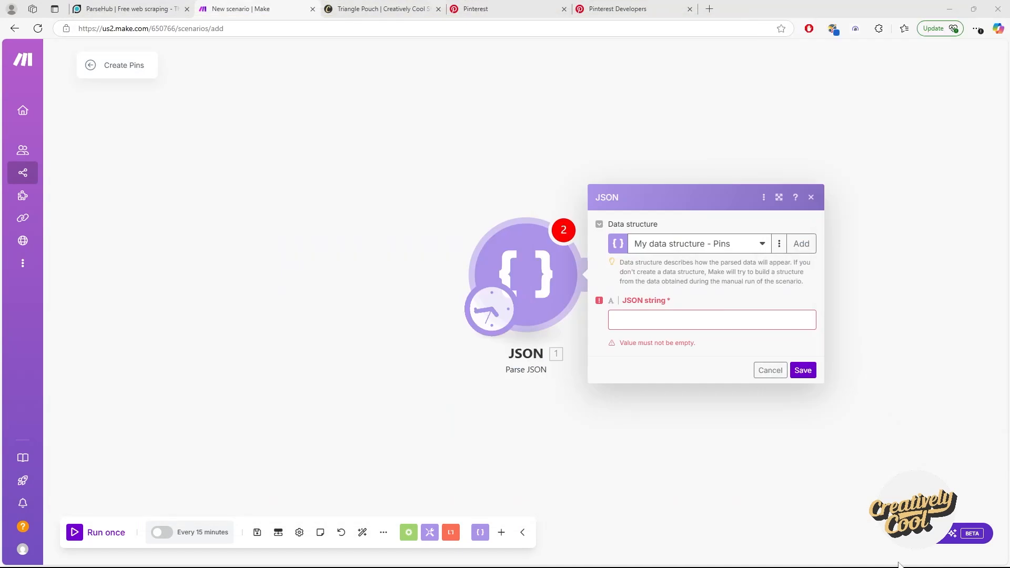
Step: Paste the copied product data as the JSON module's JSON string, look through it, and save the module
left_click(629, 321)
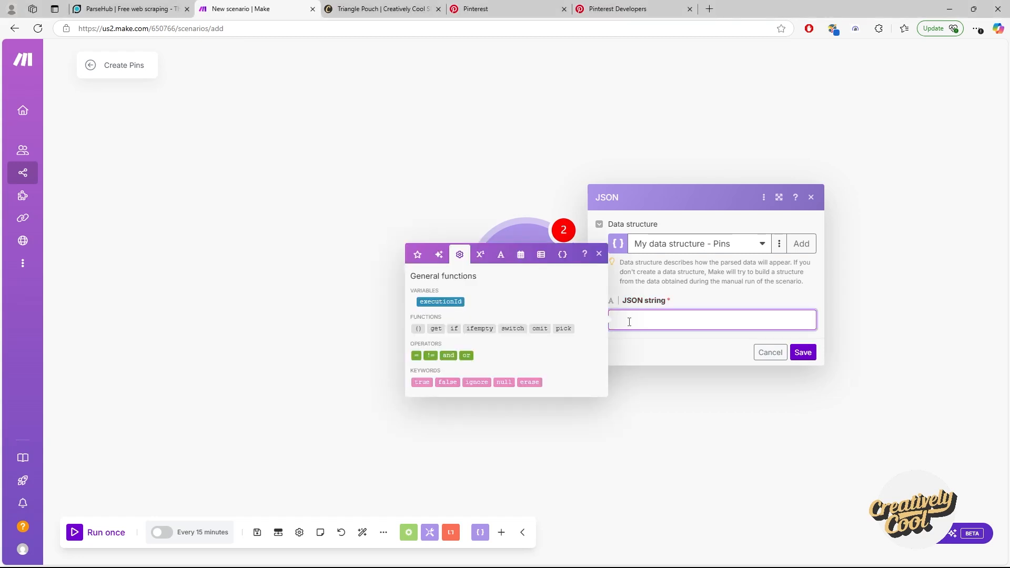
key("ctrl+v")
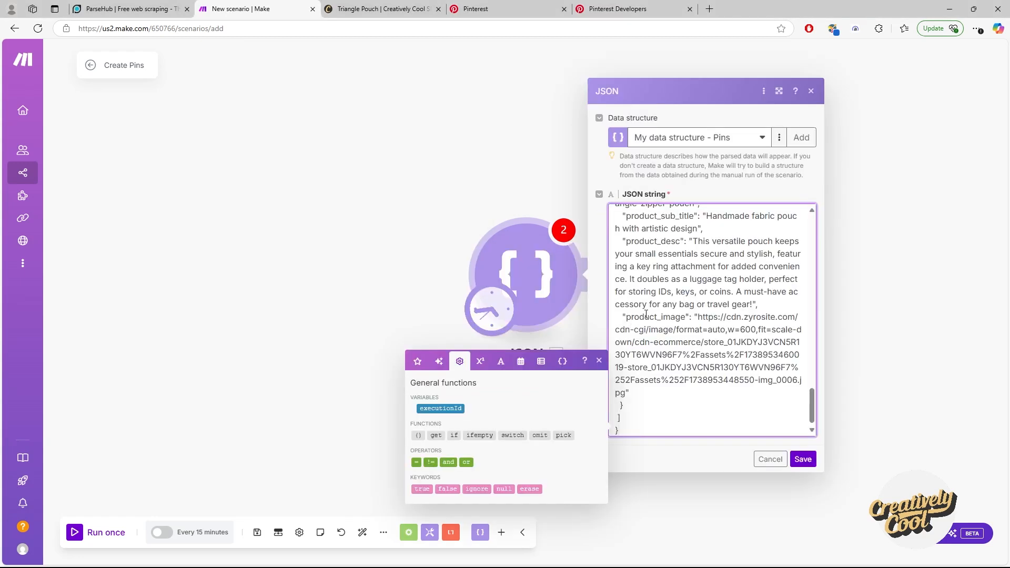
left_click(599, 362)
scroll(692, 370, "up", 5)
scroll(692, 369, "up", 3)
scroll(689, 368, "down", 10)
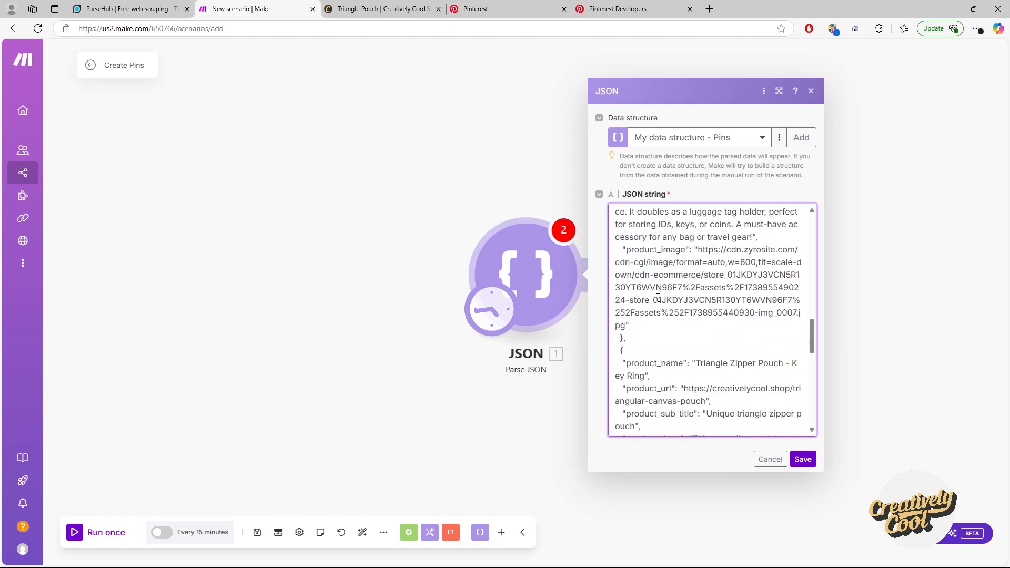
left_click(803, 460)
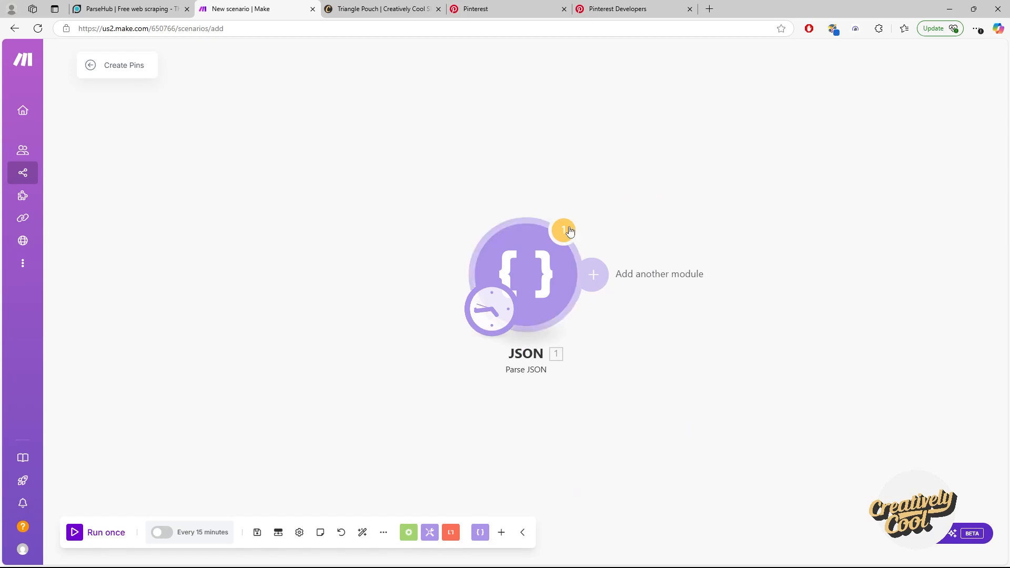
Step: Check the JSON module's warning, then run only this module and examine the first record of the output Products array
left_click(564, 232)
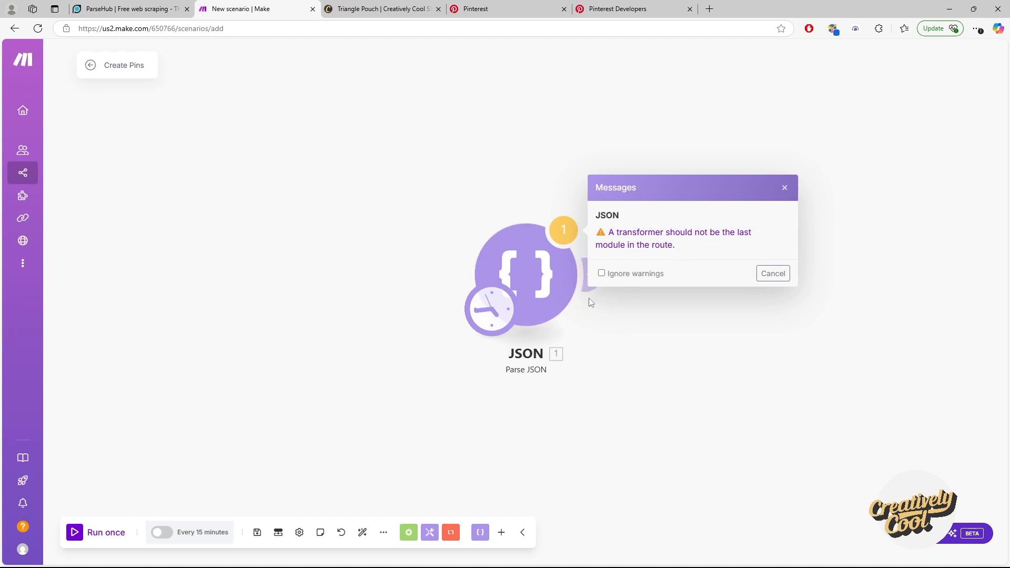
left_click(650, 337)
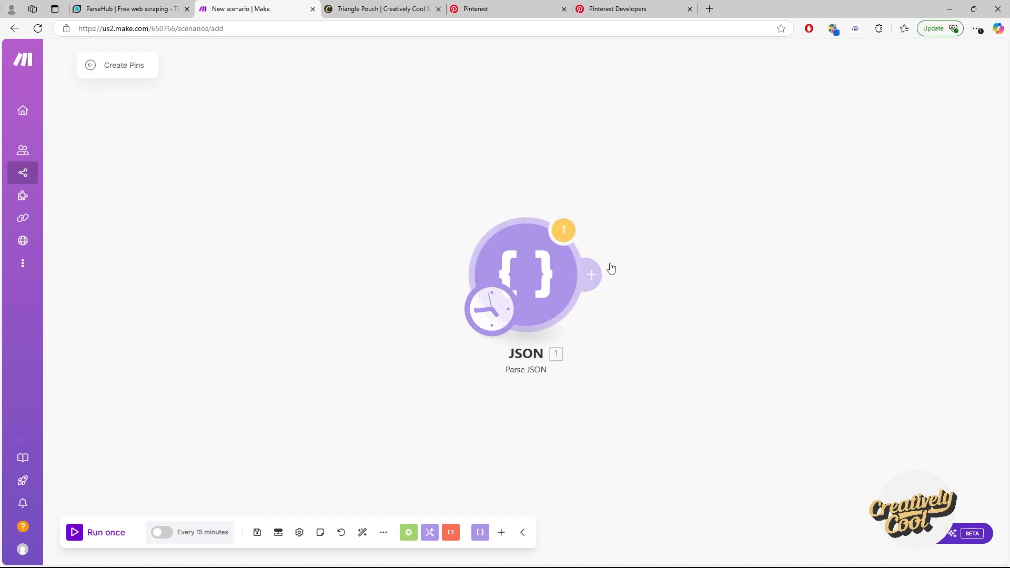
right_click(516, 270)
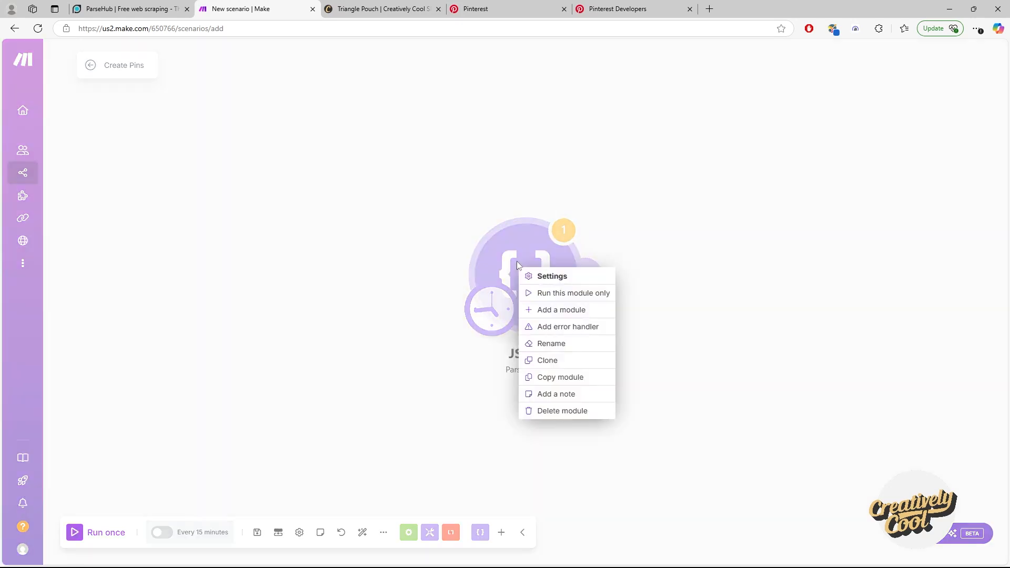
left_click(554, 293)
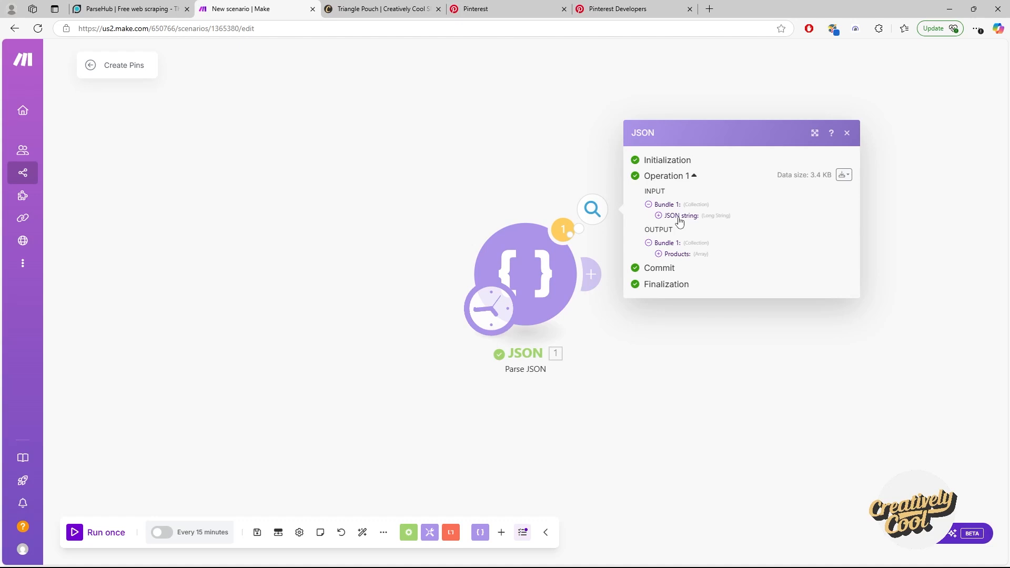
left_click(659, 254)
left_click(668, 238)
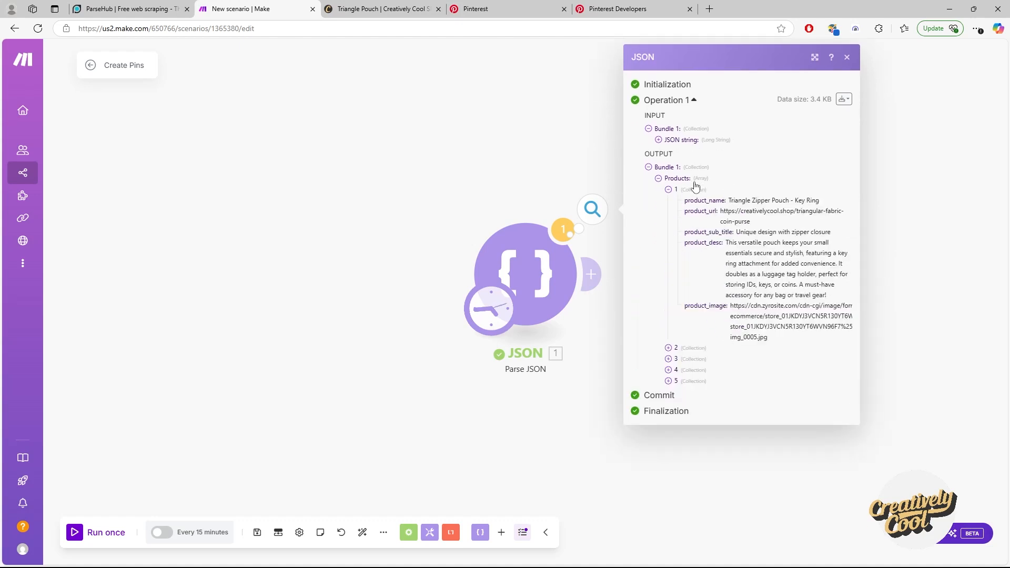
left_click(668, 189)
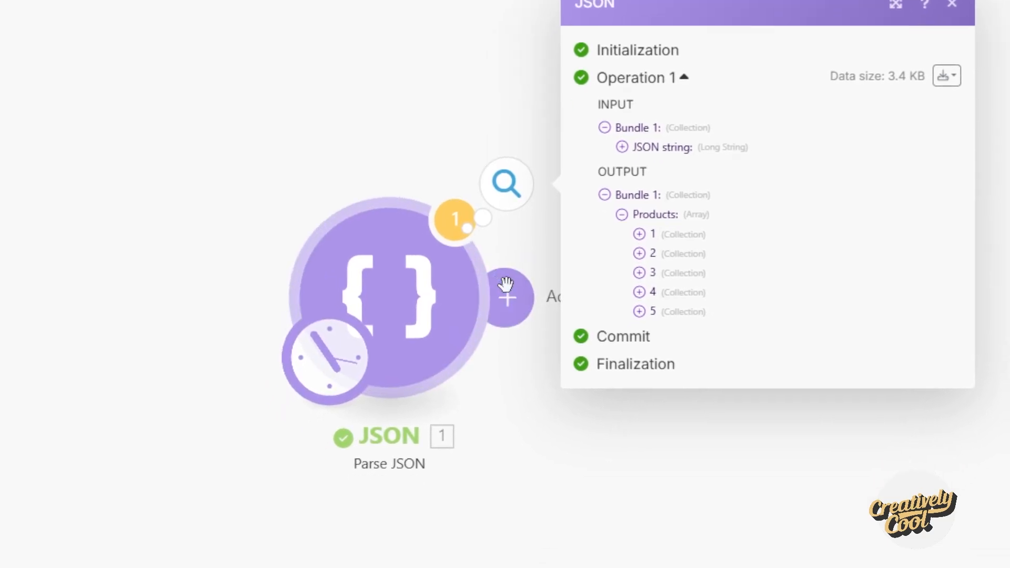
Step: Add a Flow Control Iterator module after the Parse JSON module
left_click(503, 284)
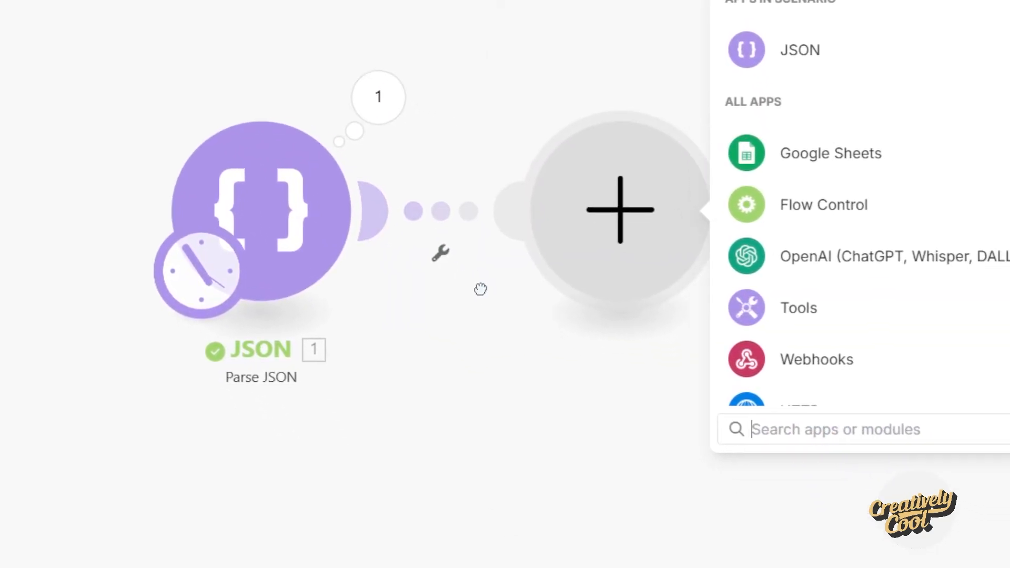
type("1")
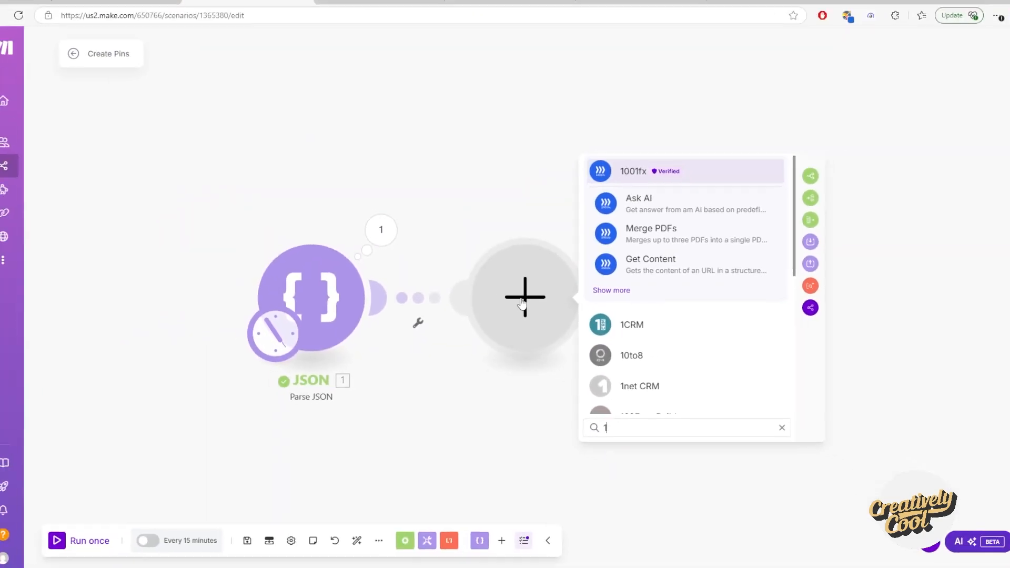
scroll(677, 277, "down", 3)
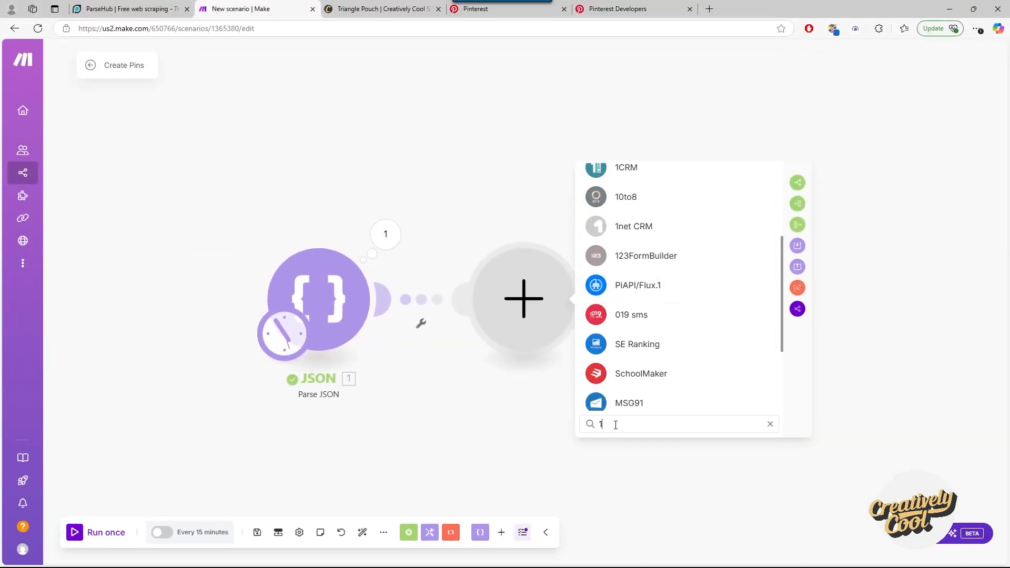
key("BackSpace")
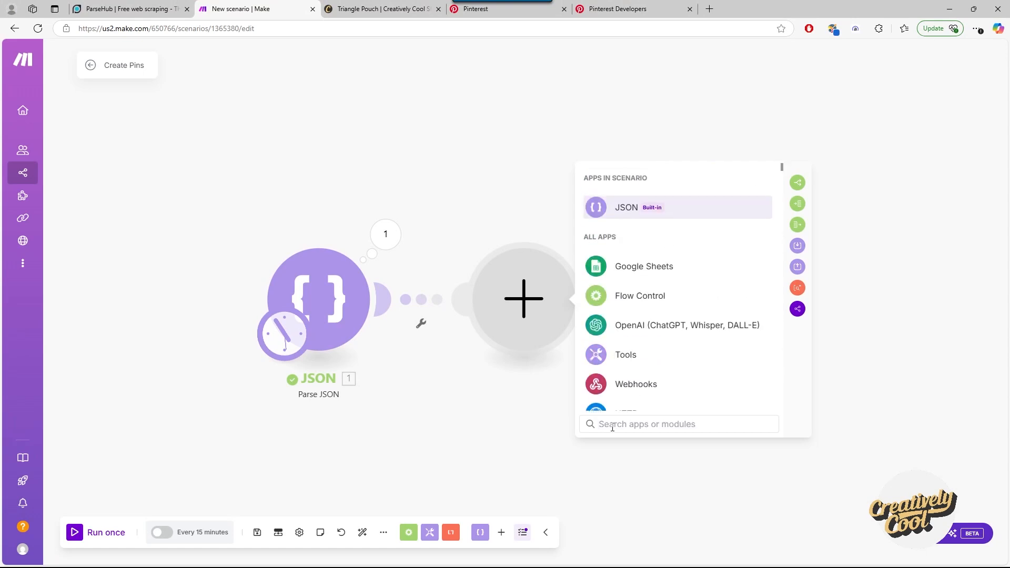
type("it")
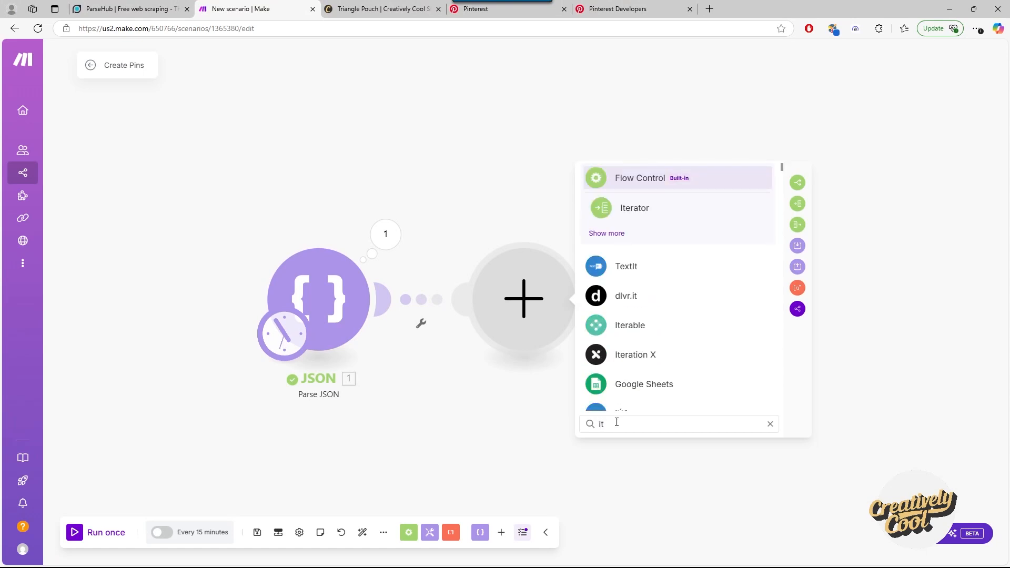
left_click(637, 210)
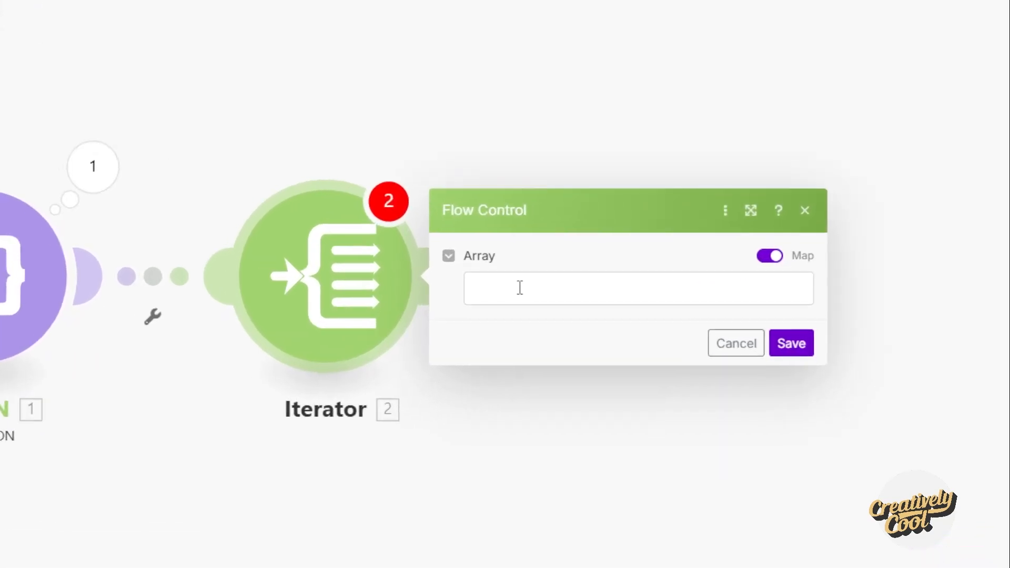
Step: Map the Products[] array from Parse JSON as the Iterator's array, save it, and run only the Iterator
left_click(508, 286)
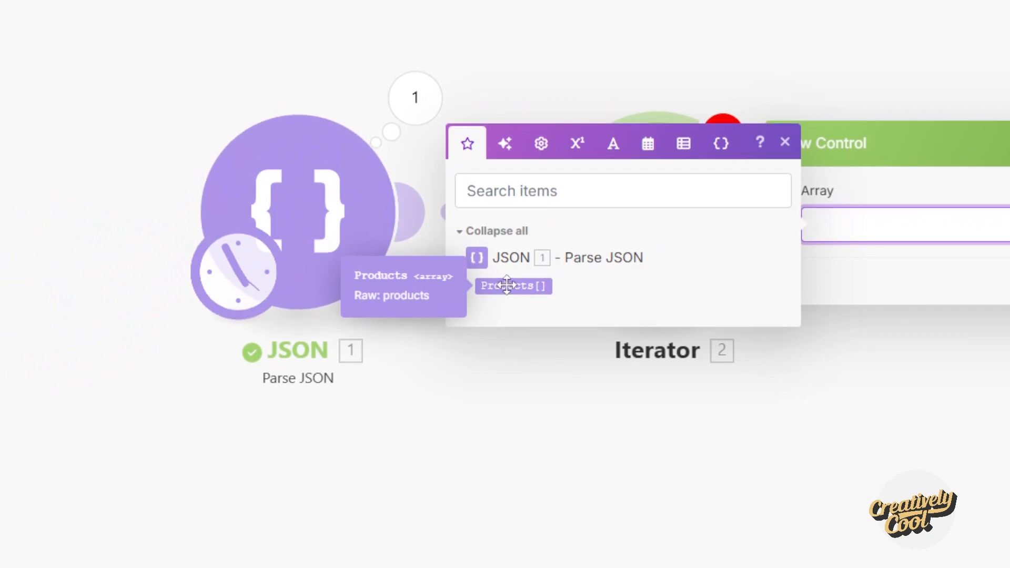
mouse_move(506, 285)
left_mouse_down()
mouse_move(754, 258)
mouse_move(873, 227)
mouse_move(507, 286)
left_mouse_up()
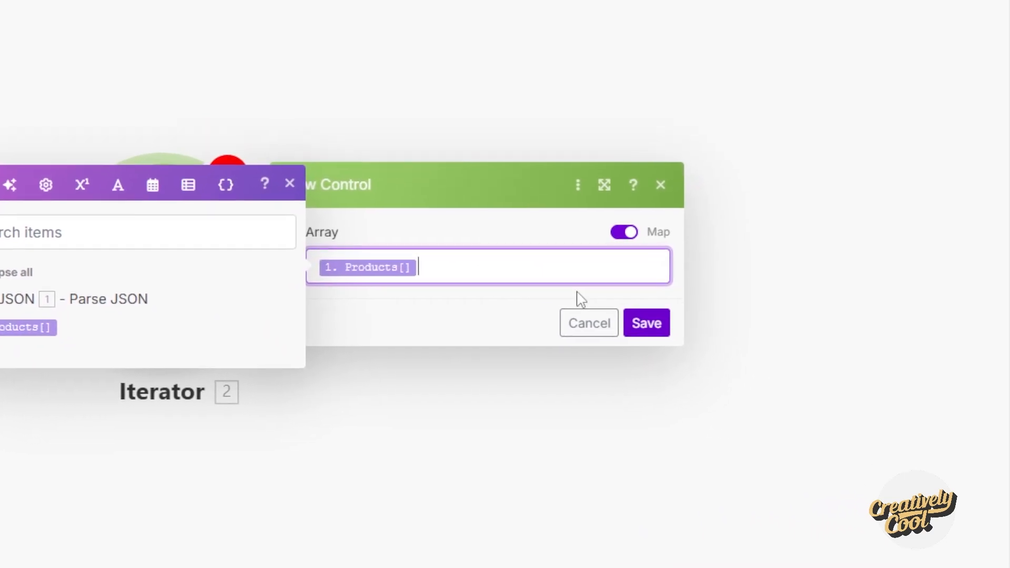
left_click(637, 295)
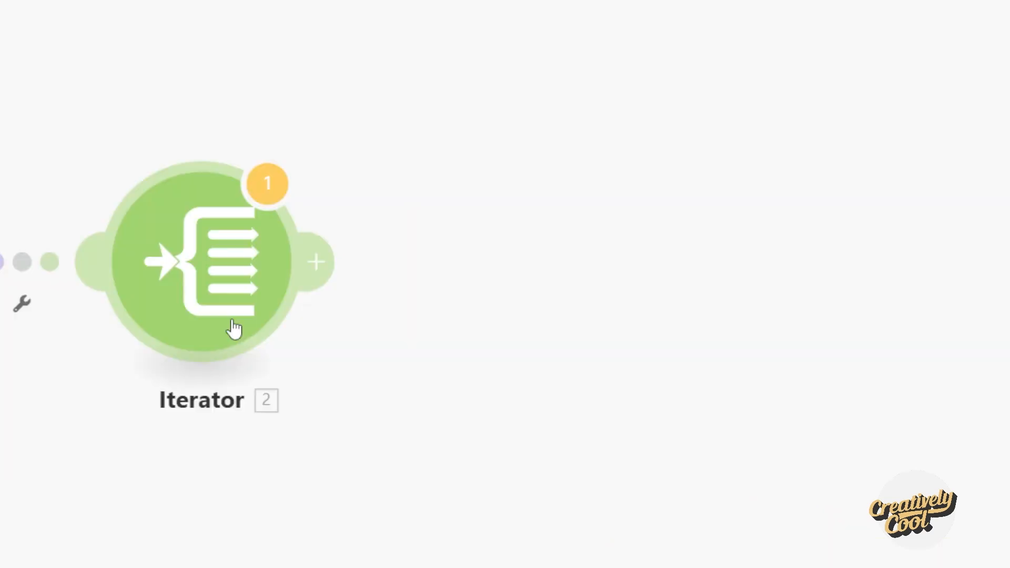
right_click(192, 247)
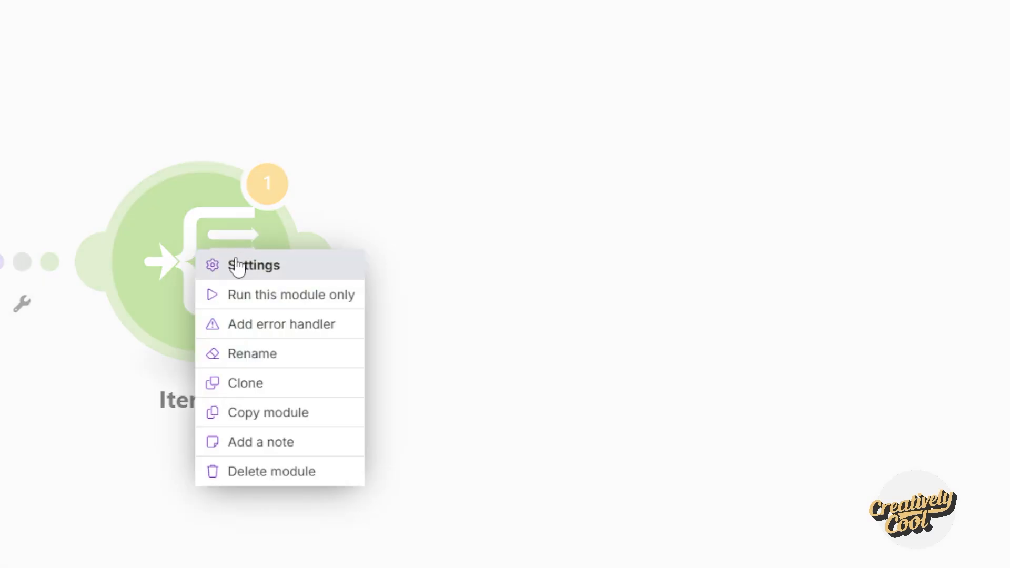
left_click(253, 304)
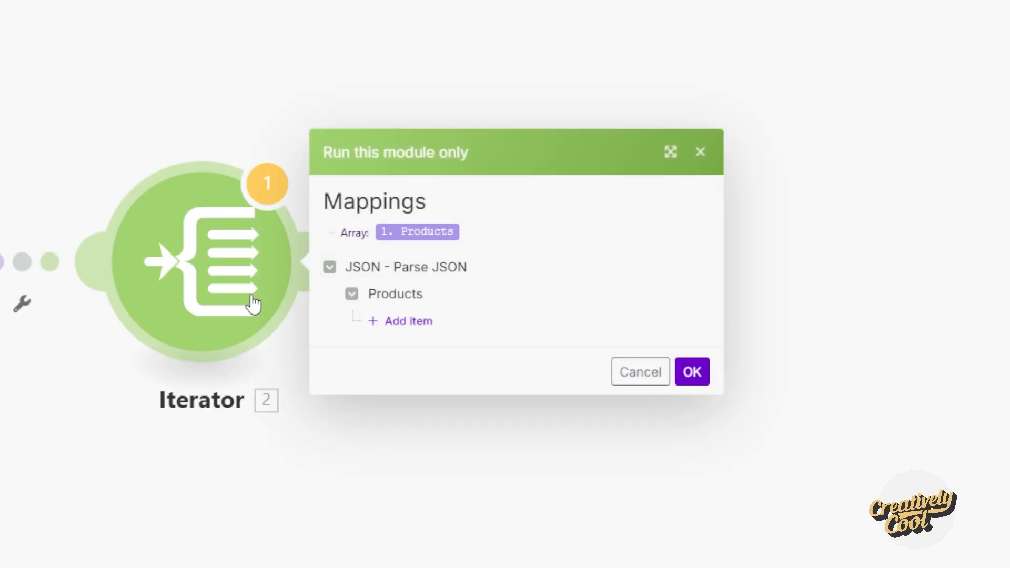
left_click(693, 374)
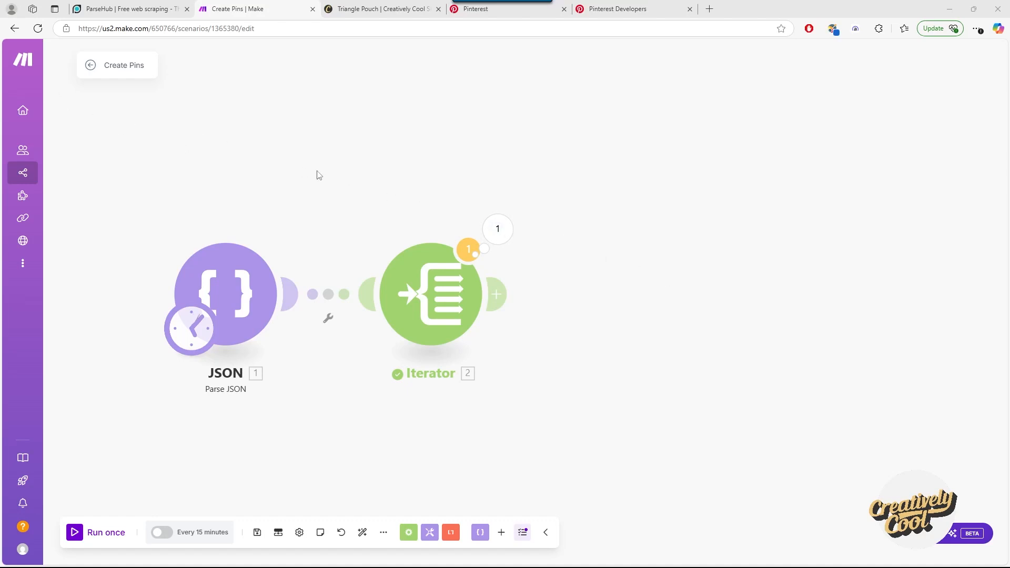
Step: Add a Pinterest Create a Pin module after the Iterator
left_click(496, 294)
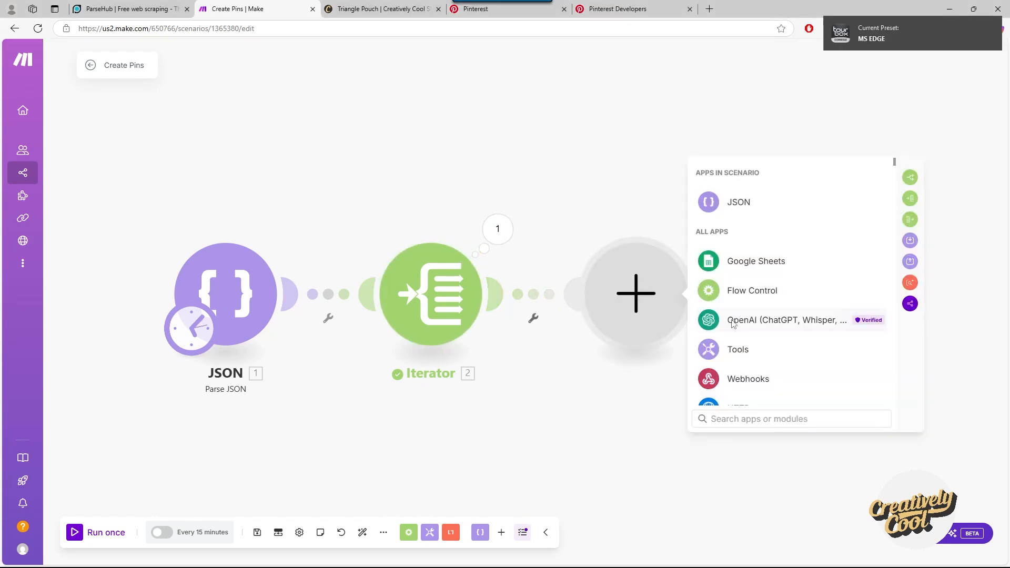
left_click(747, 418)
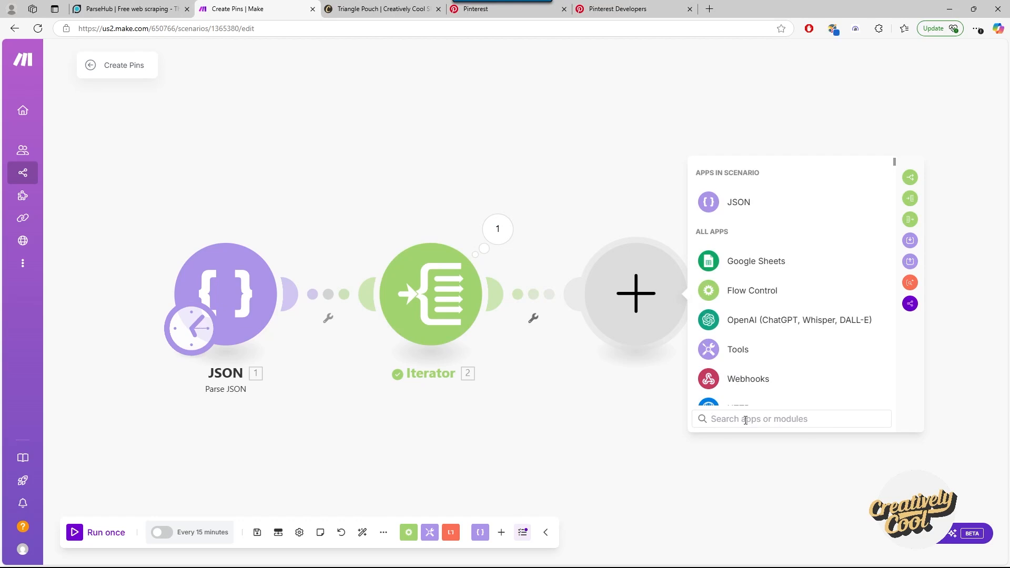
type("pin")
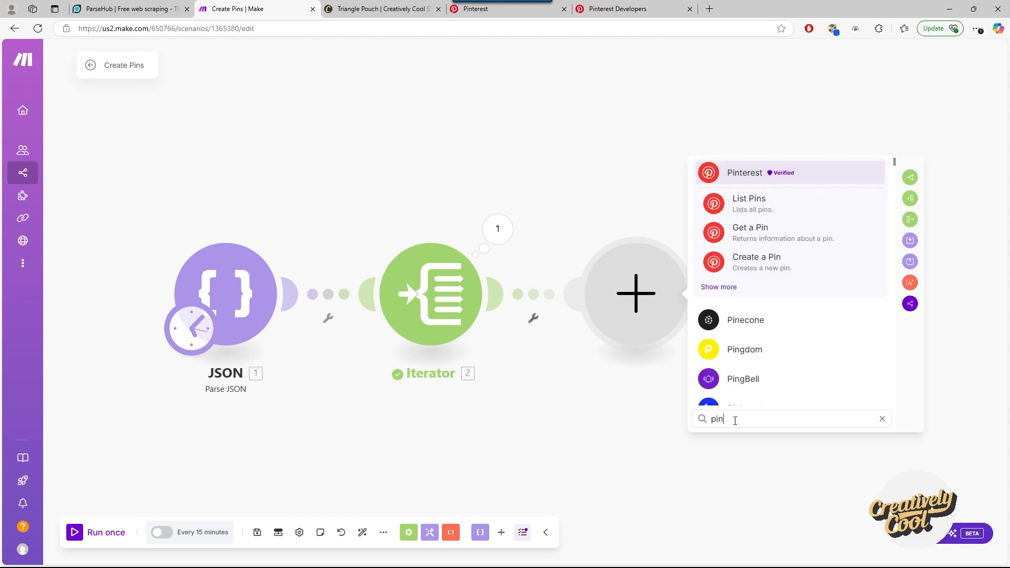
left_click(762, 263)
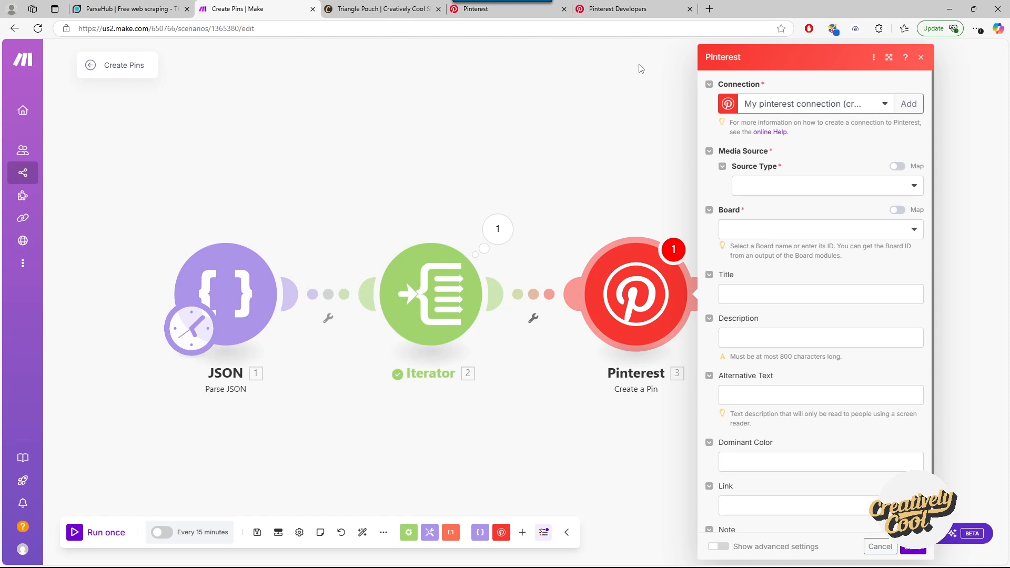
Step: Switch to the Pinterest Developers site and open the form for connecting a new app from My apps
left_click(629, 11)
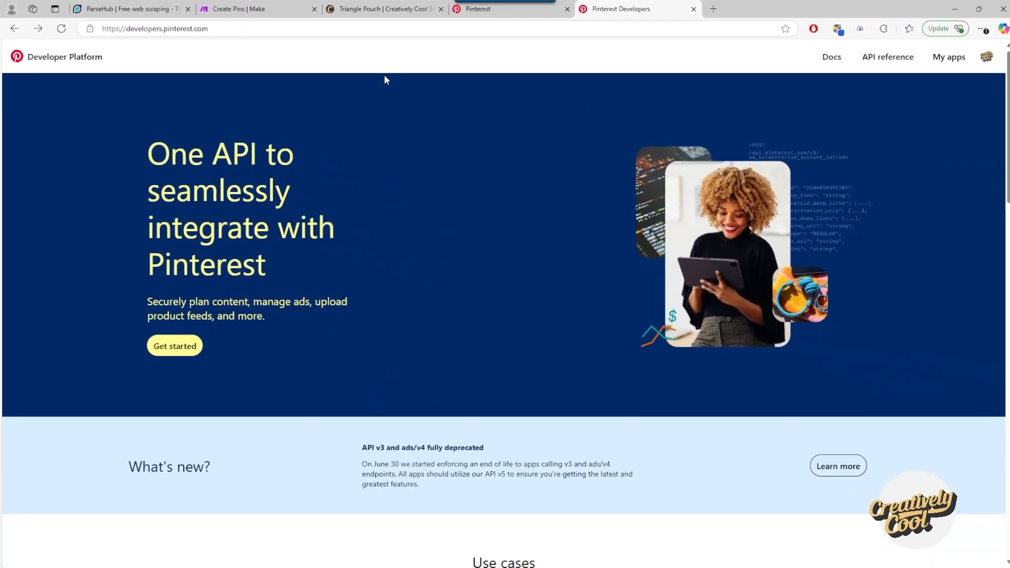
left_click(940, 62)
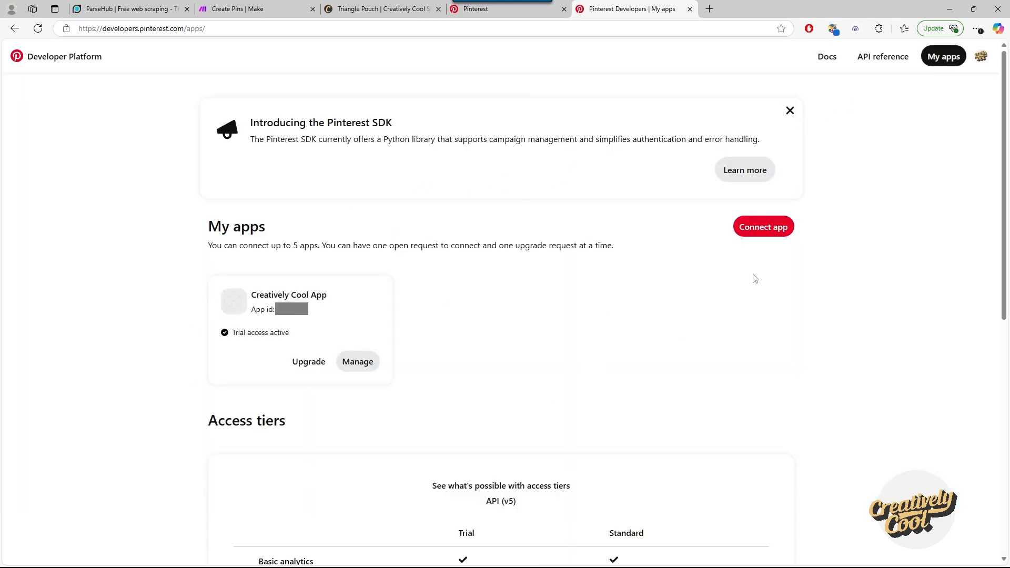
left_click(766, 227)
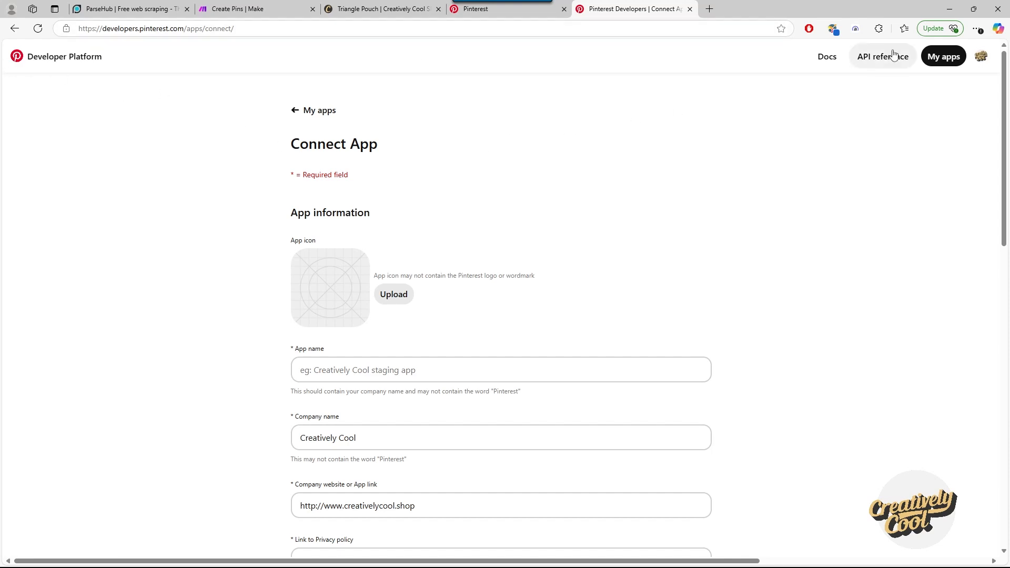
left_click(931, 57)
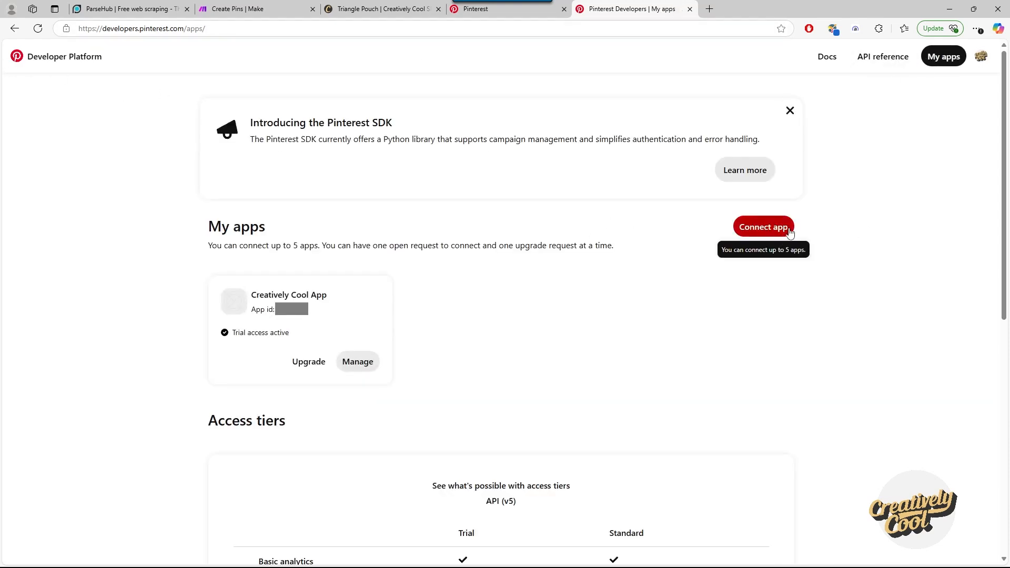
left_click(771, 230)
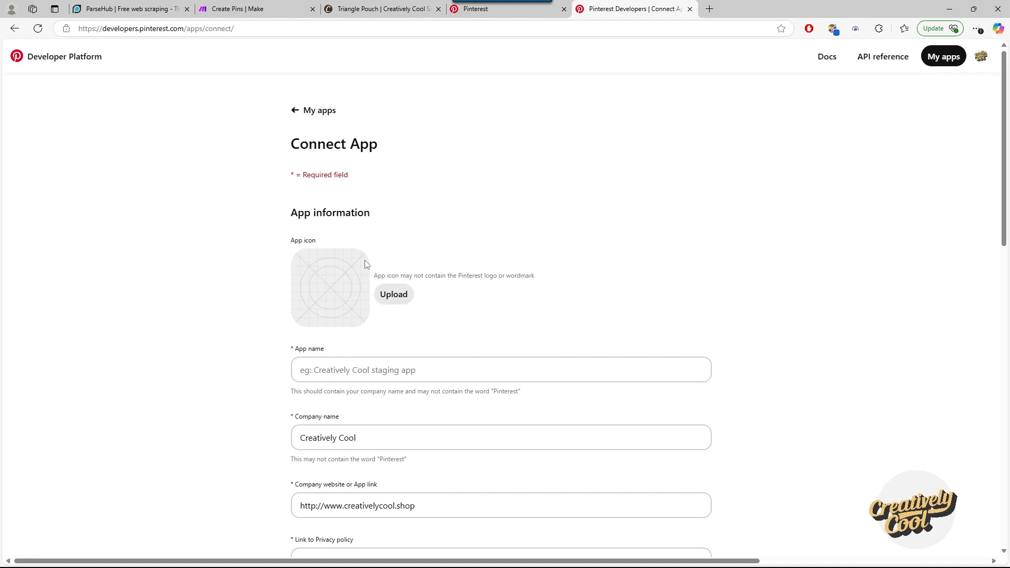
Step: Review the Connect App form and enter "Pin Automation" as the app name
scroll(439, 404, "down", 4)
scroll(440, 404, "down", 4)
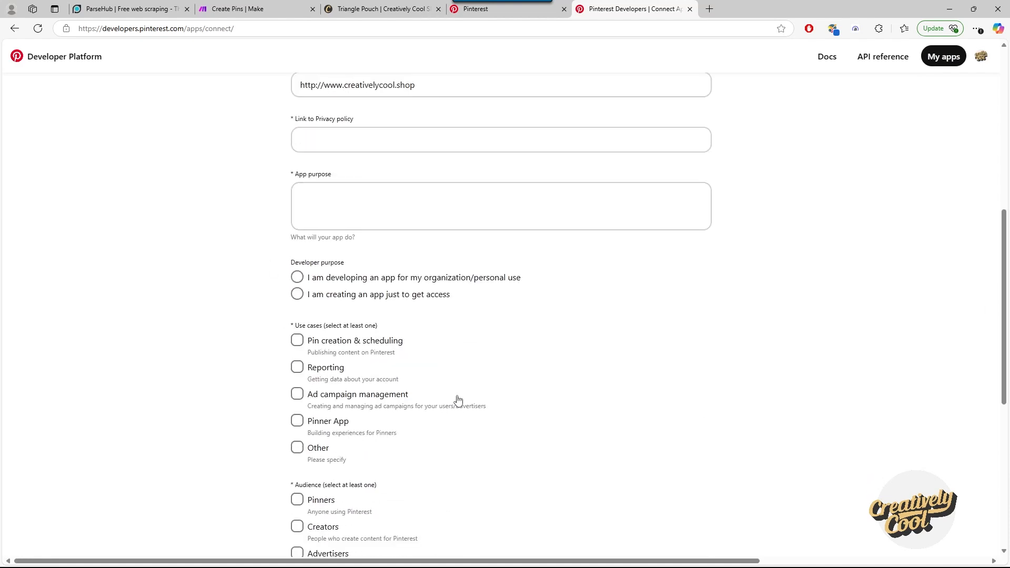
scroll(460, 400, "up", 8)
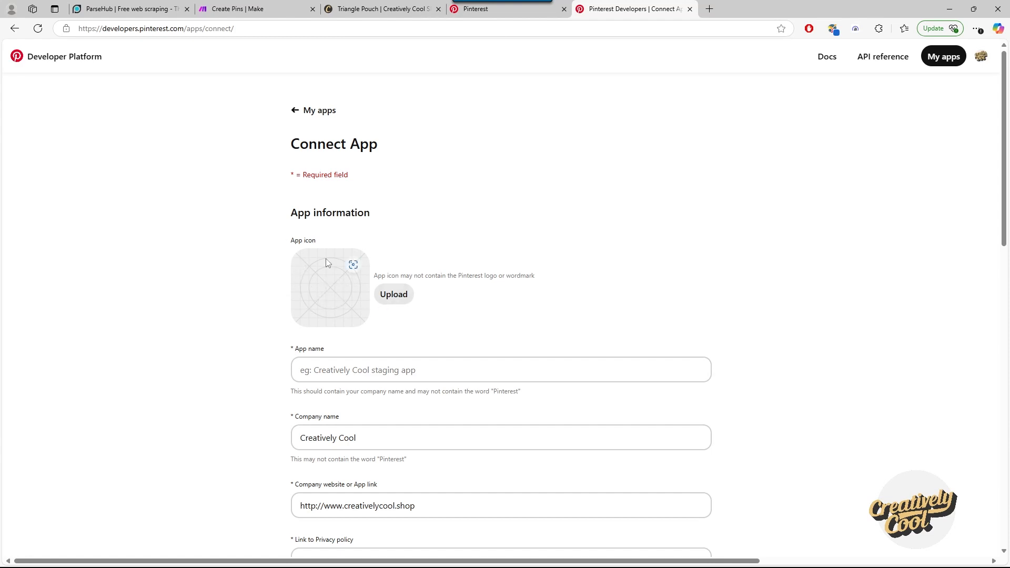
scroll(533, 298, "down", 2)
left_click(434, 264)
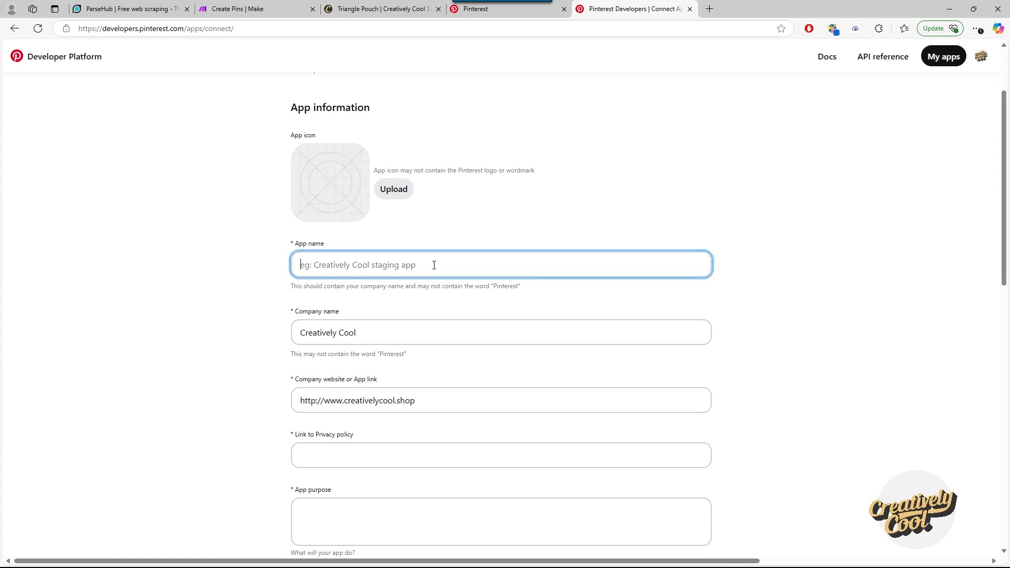
type("Pin Automation")
left_click(381, 332)
left_click(438, 399)
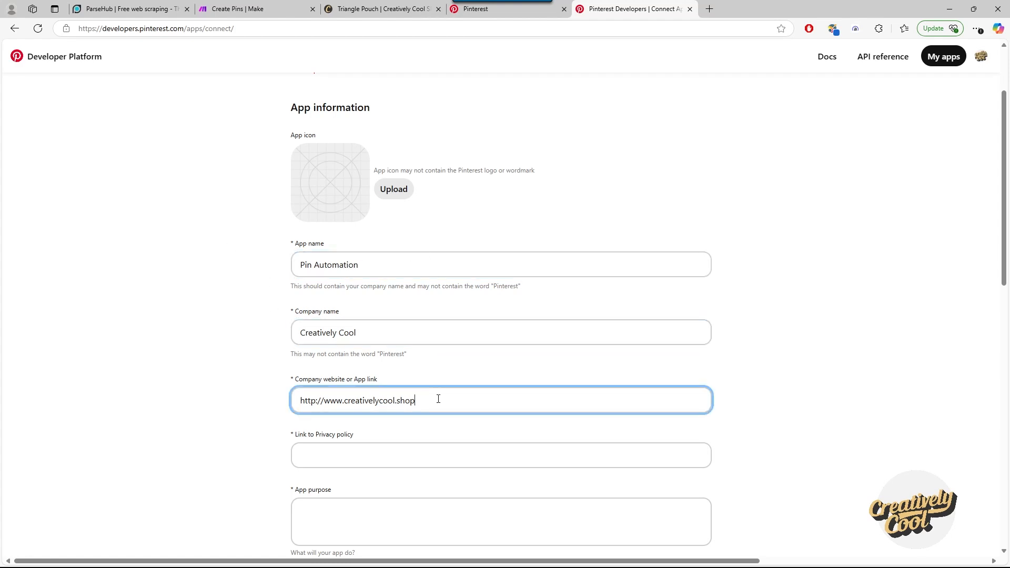
scroll(486, 389, "down", 2)
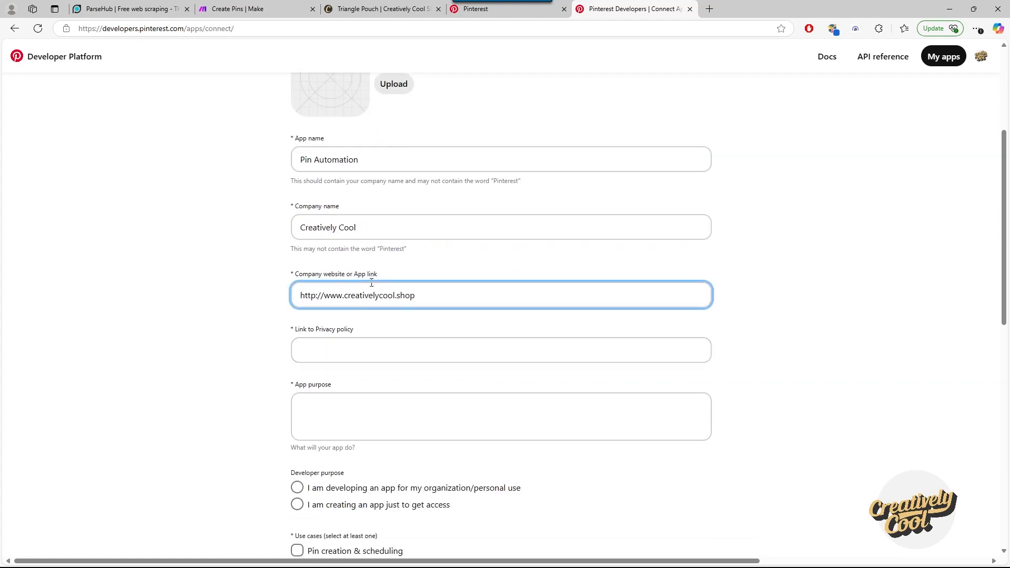
left_click_drag(430, 296, 262, 295)
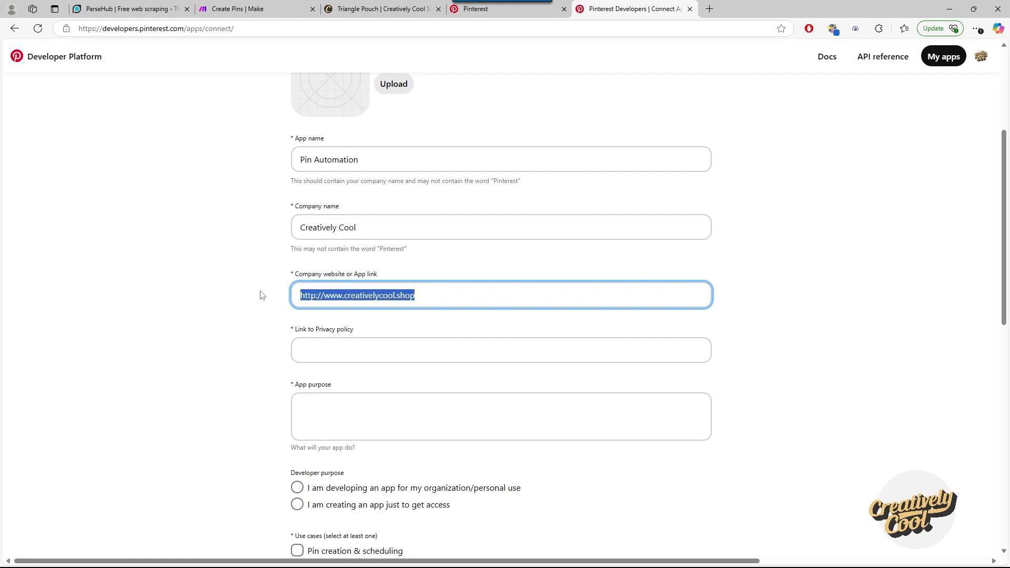
right_click(344, 303)
left_click(381, 366)
left_click(321, 351)
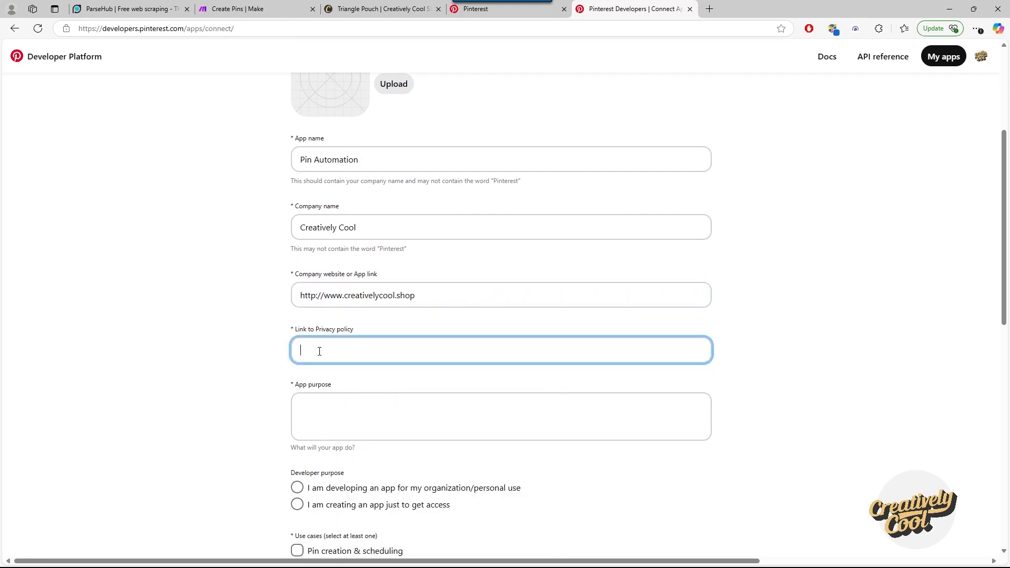
key("ctrl+v")
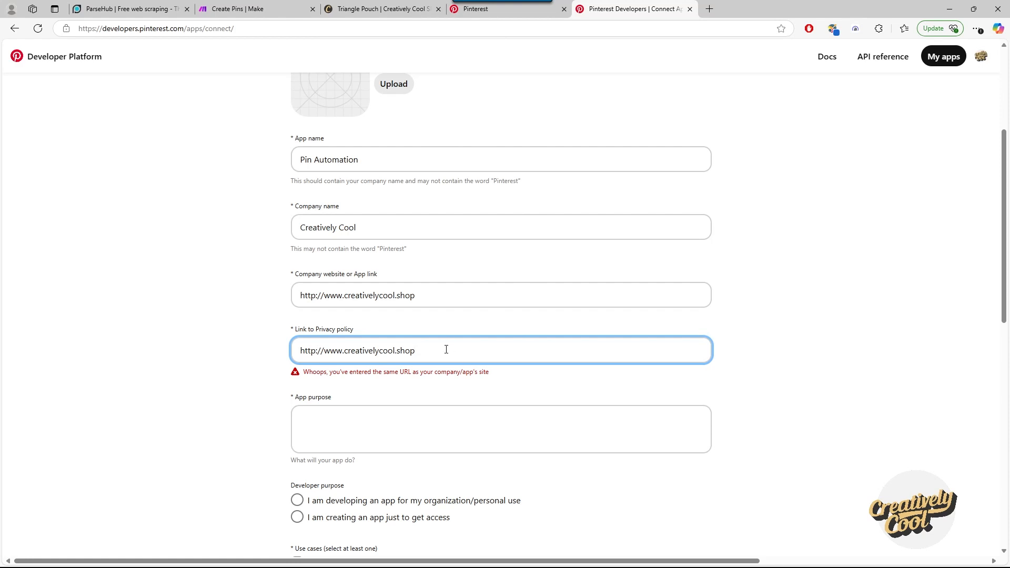
type("/privacy")
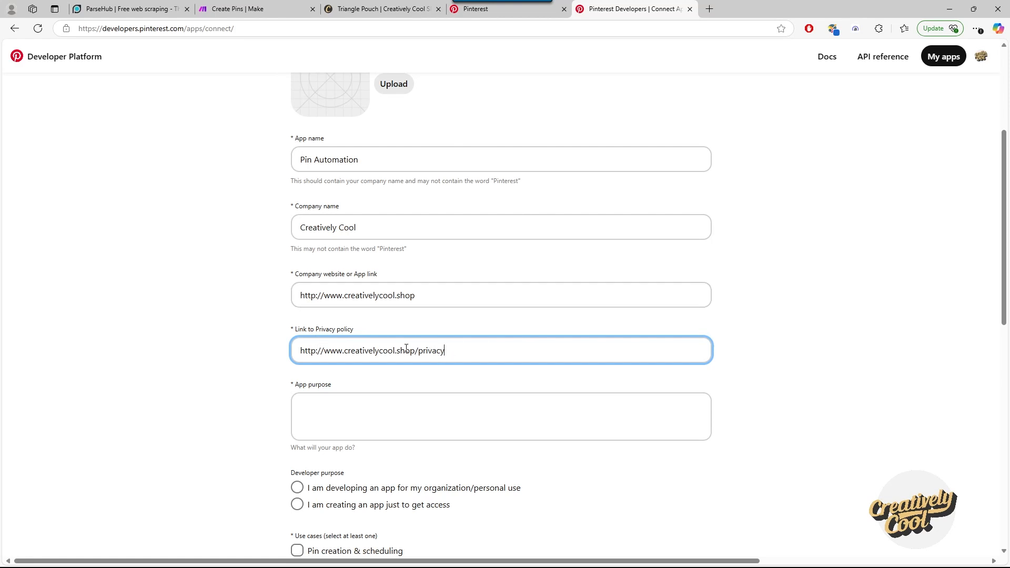
Step: Set the developer purpose to "I am creating an app just to get access" and select Other as the use case
left_click(369, 406)
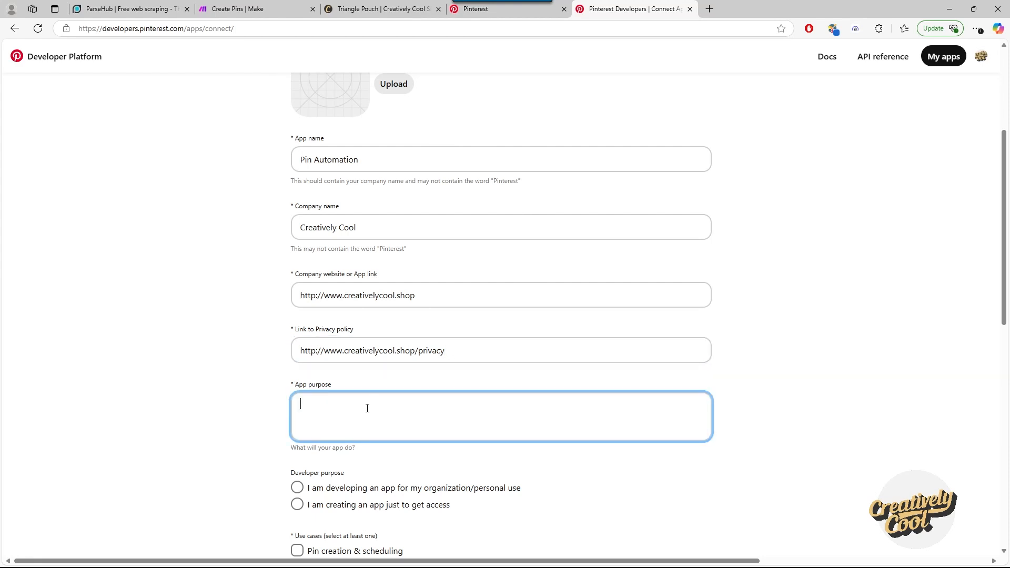
scroll(367, 408, "down", 2)
scroll(336, 374, "down", 1)
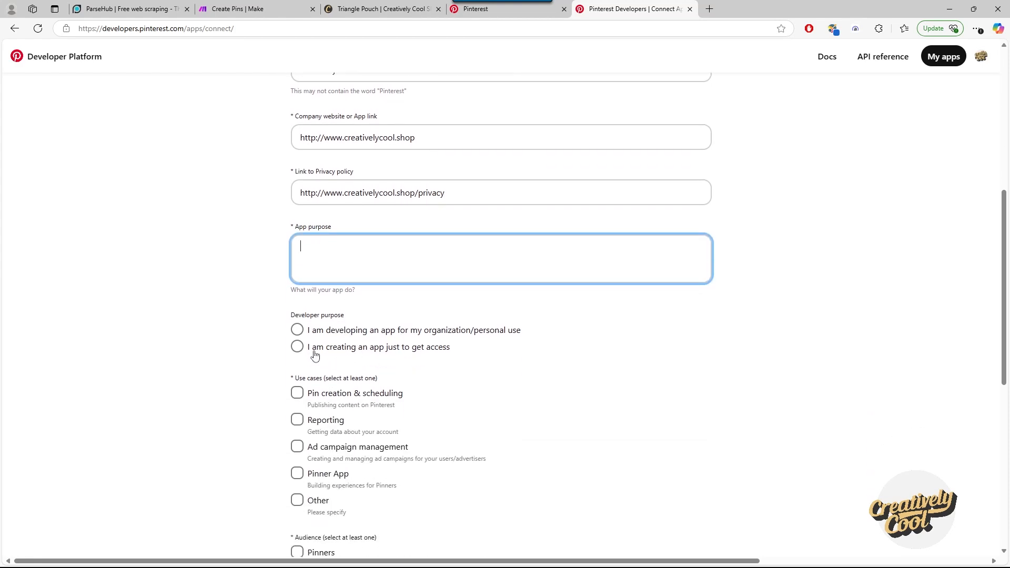
left_click(336, 354)
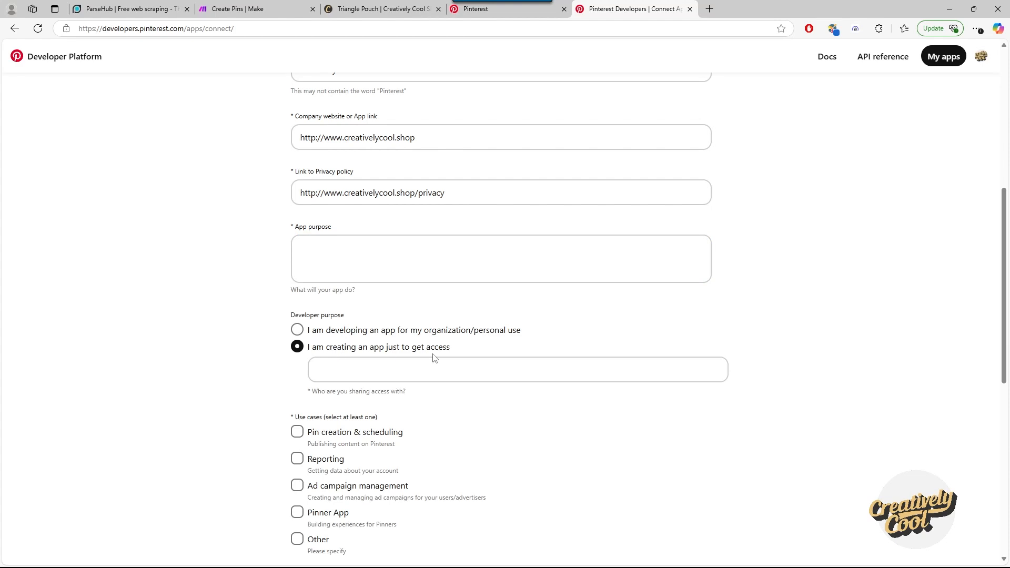
scroll(414, 361, "down", 1)
scroll(415, 361, "down", 2)
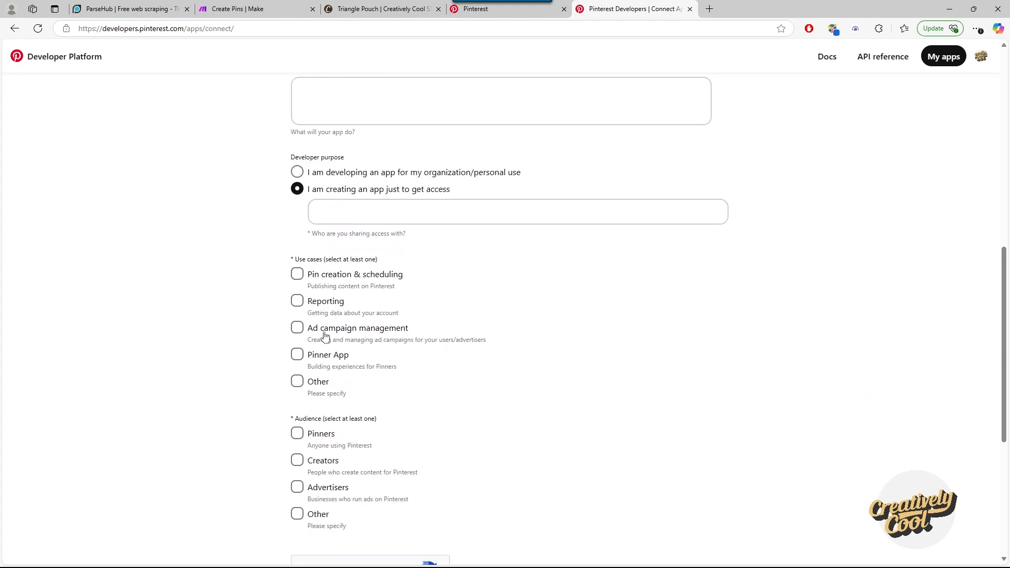
left_click(297, 382)
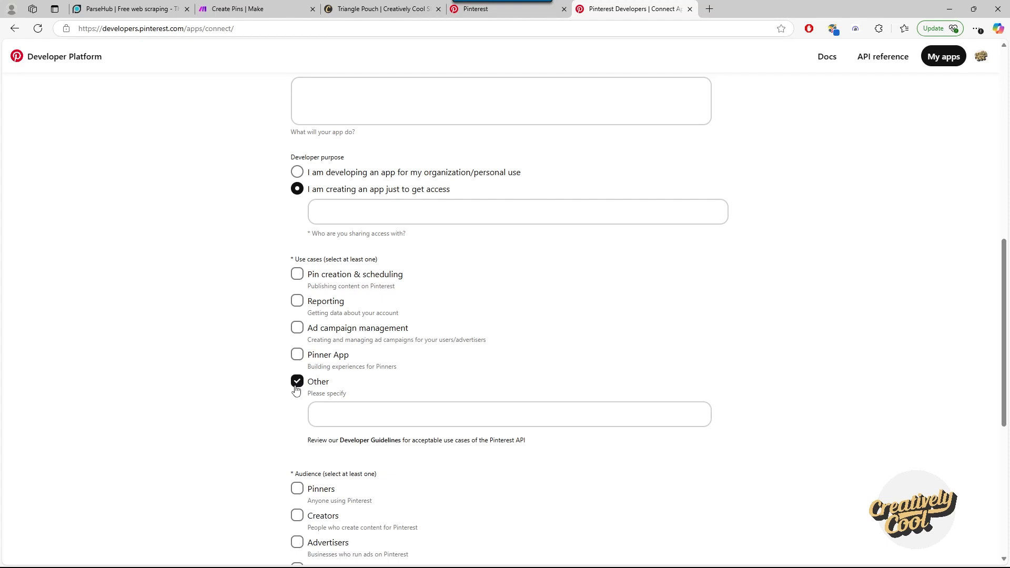
Step: Select Creators as the app's audience, tick the "I'm not a robot" check and try to submit the form
scroll(380, 384, "down", 2)
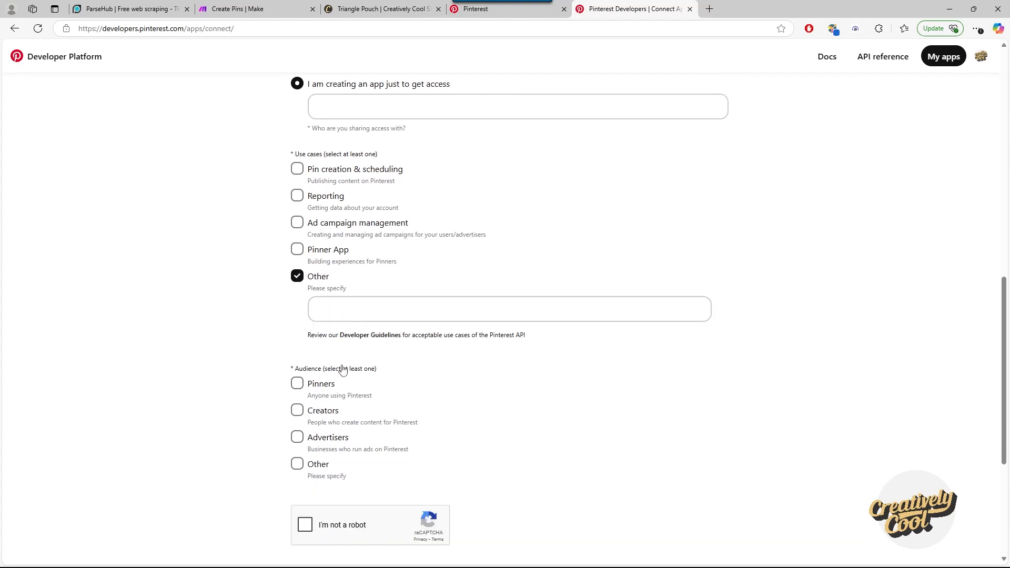
left_click(297, 410)
scroll(502, 413, "down", 3)
left_click(306, 367)
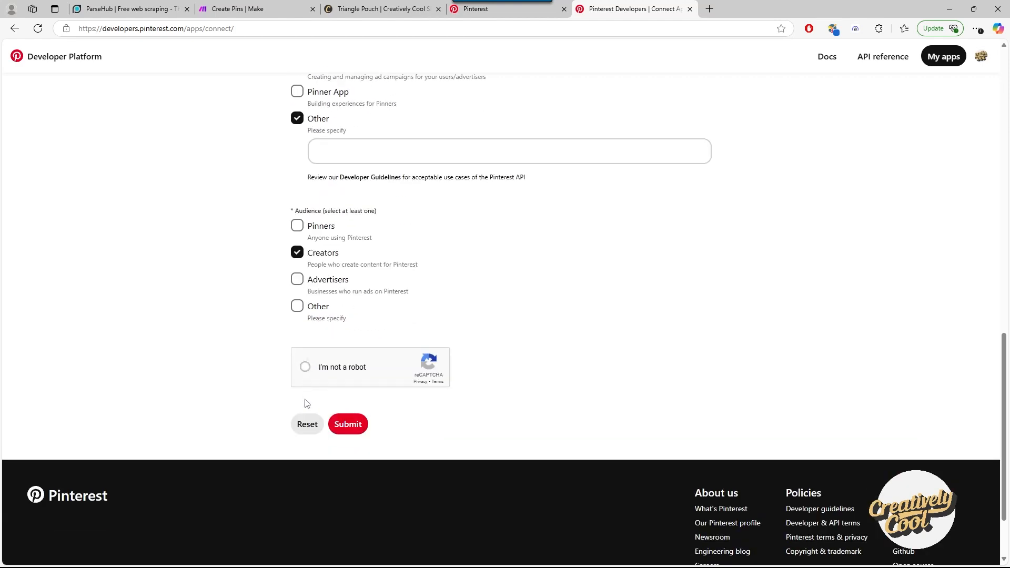
left_click(347, 423)
Step: Return to My apps and open the management page of Creatively Cool App to examine its App id and secret key fields
scroll(492, 392, "up", 6)
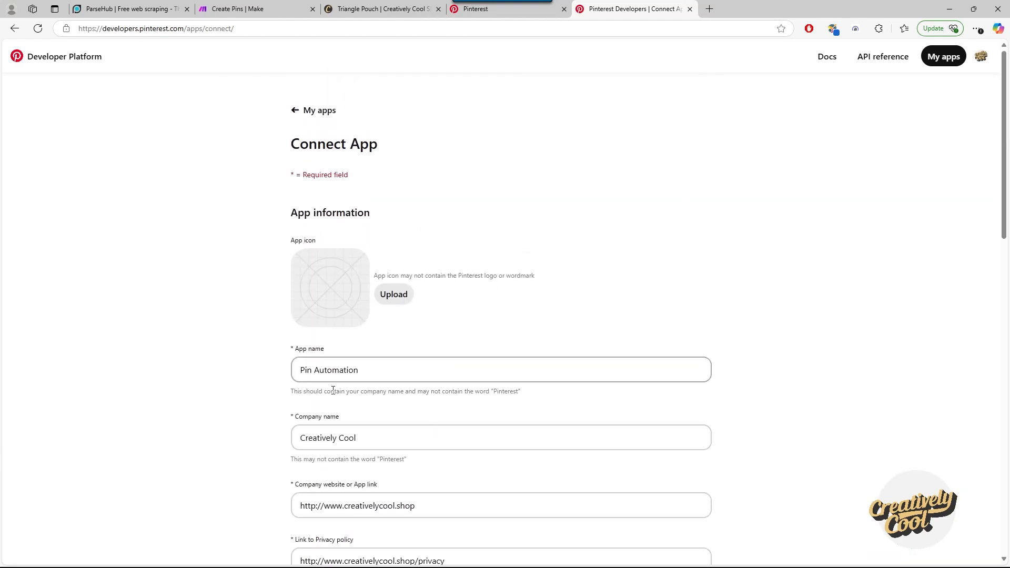
left_click(295, 110)
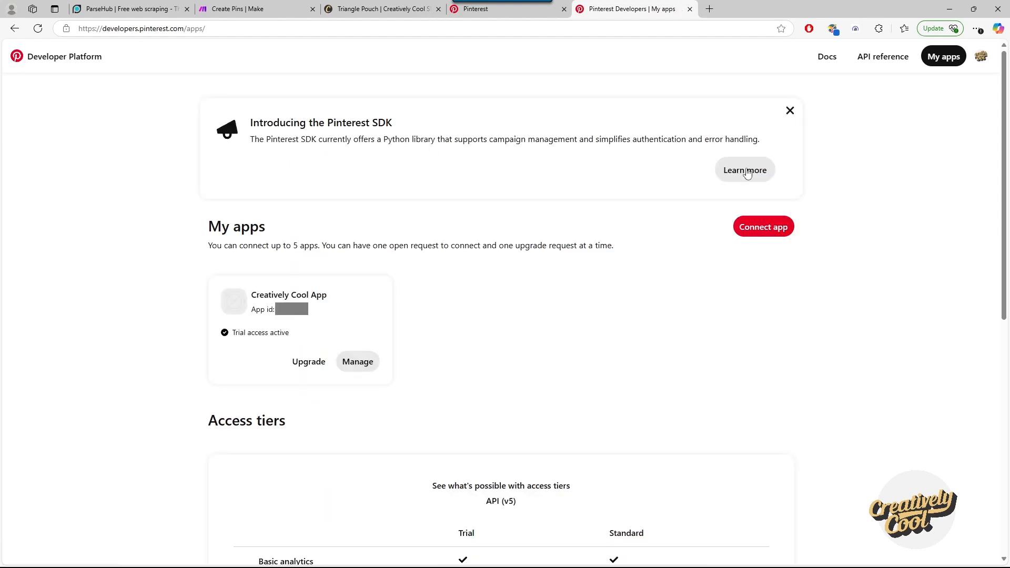
left_click(356, 365)
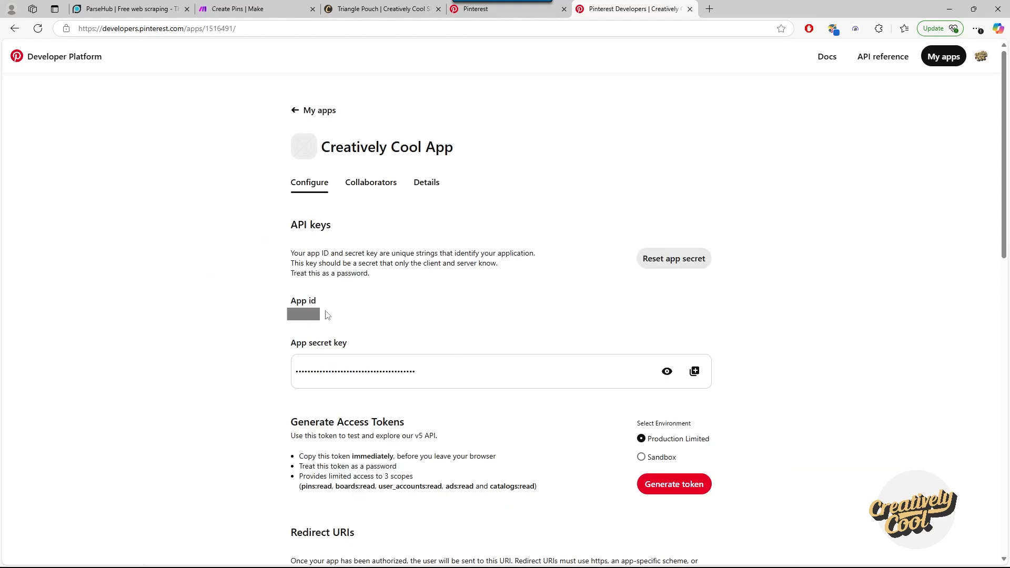
left_click_drag(291, 315, 323, 316)
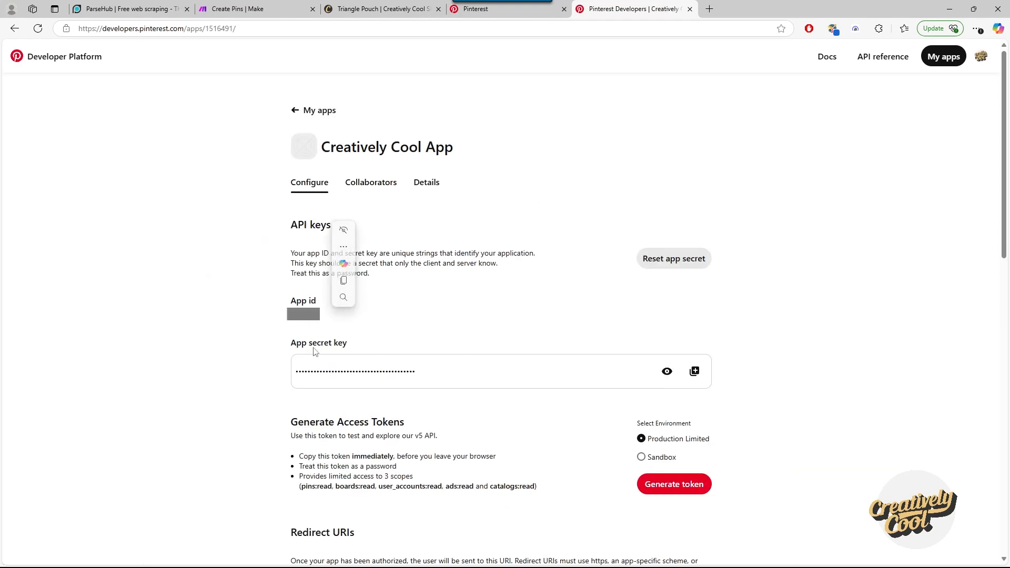
left_click(431, 390)
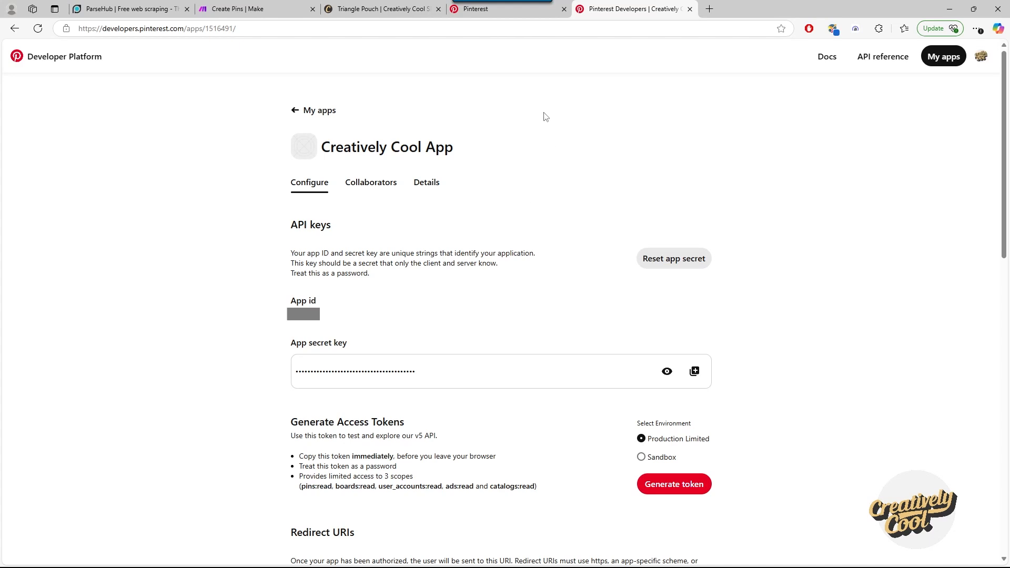
Step: Switch to the Pinterest profile page and start creating a new board
left_click(510, 9)
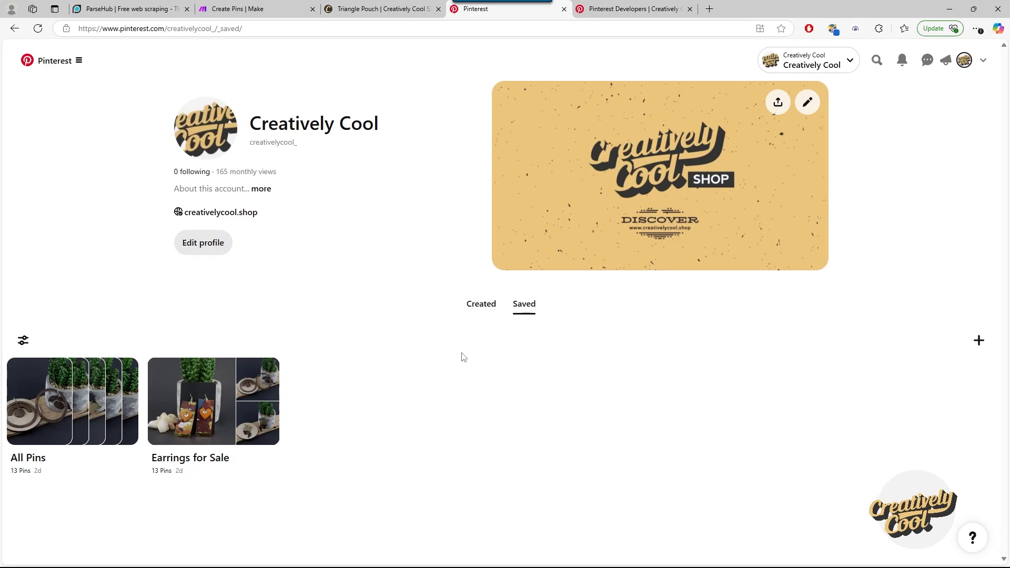
left_click(979, 344)
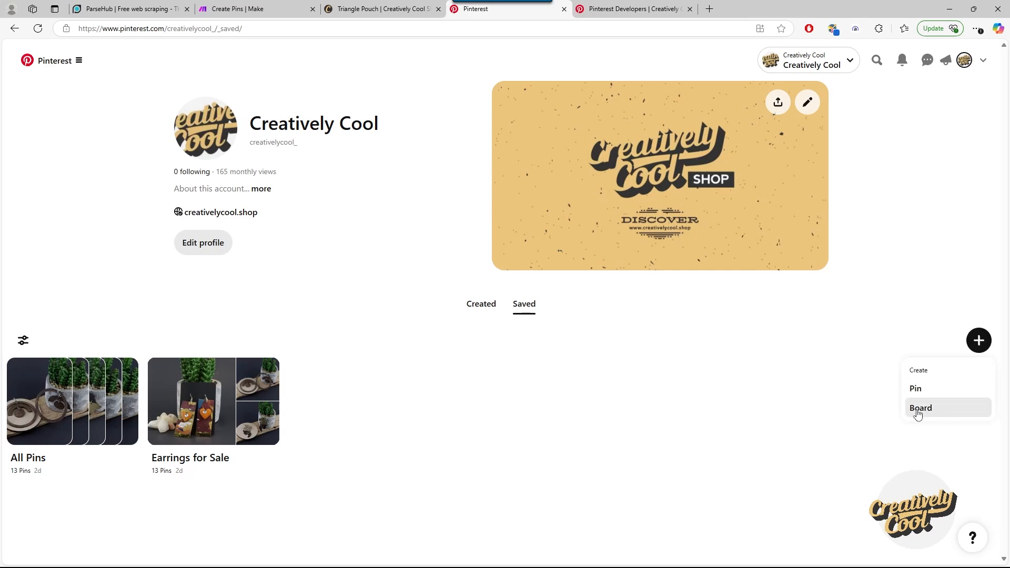
left_click(918, 410)
left_click(457, 260)
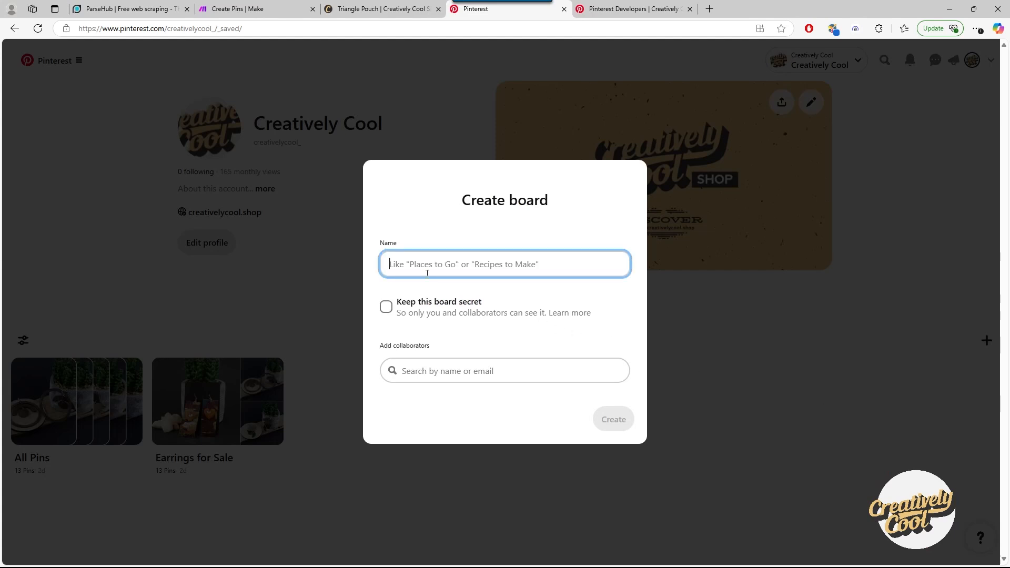
Step: Copy the Triangle Zipper Pouch heading from the shop page and name the new board "Triangle Zipper Pouch For Sale"
left_click(387, 9)
left_click_drag(561, 197, 402, 163)
right_click(494, 156)
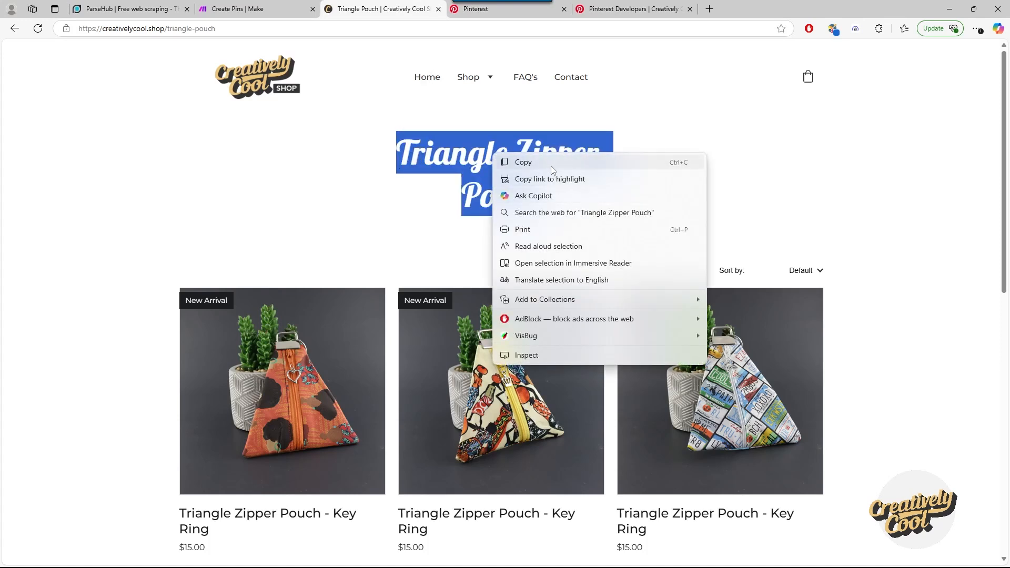
left_click(550, 163)
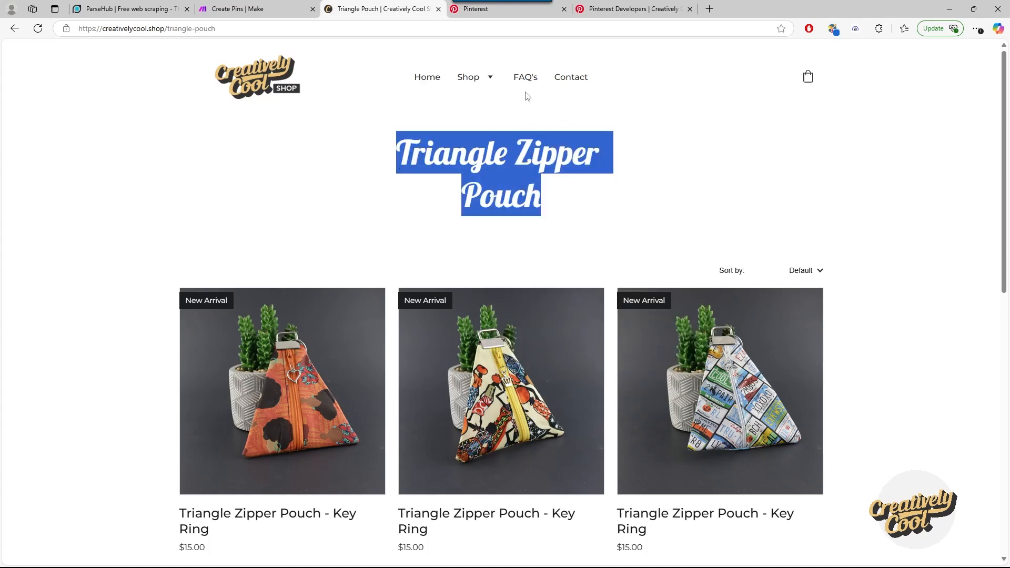
left_click(521, 15)
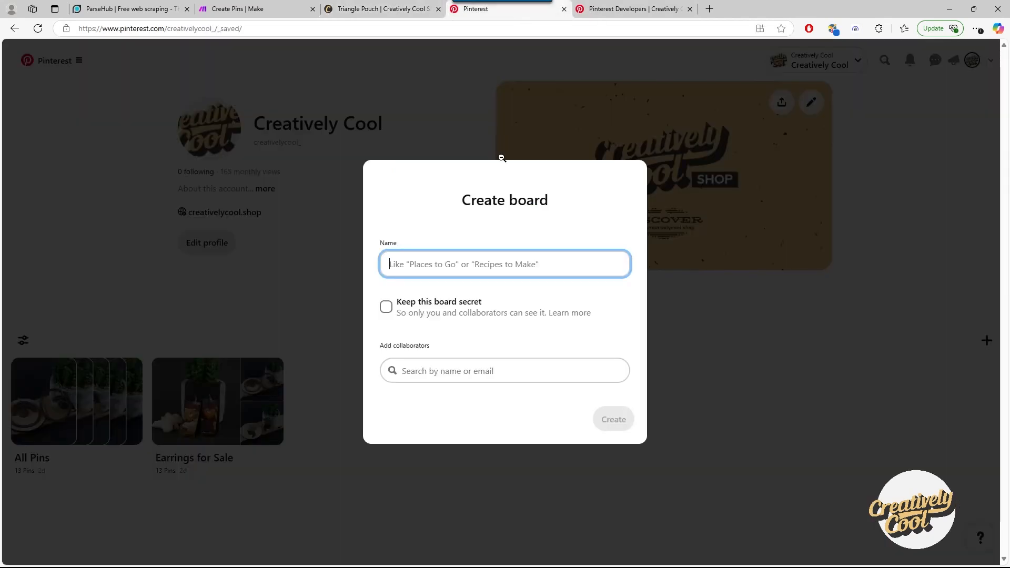
key("ctrl+v")
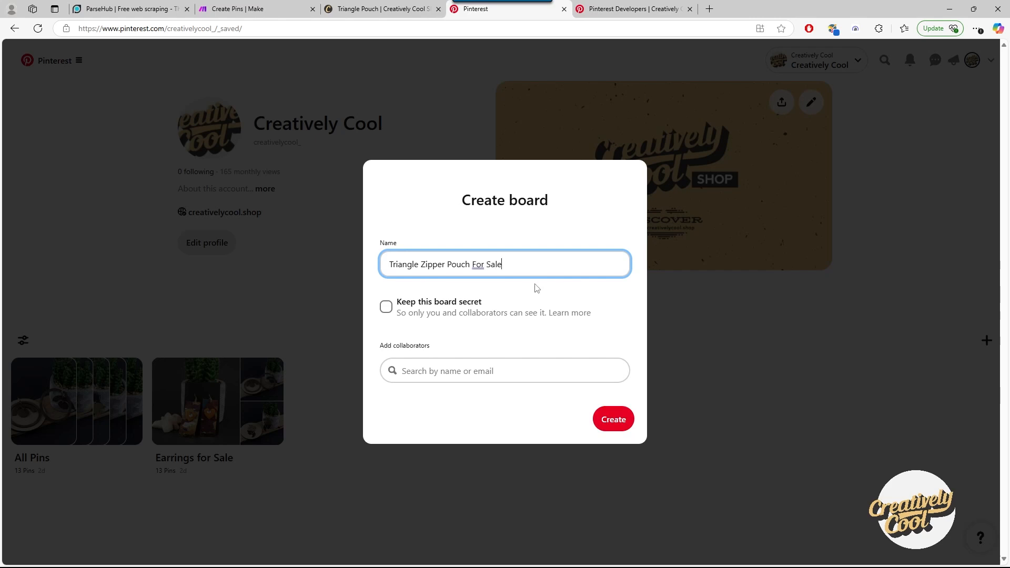
Step: Correct the board name to "Triangle Zipper Pouch for Sale", create the board and finish without saving any suggested Pins
double_click(477, 264)
key("BackSpace")
type("f")
left_click(617, 423)
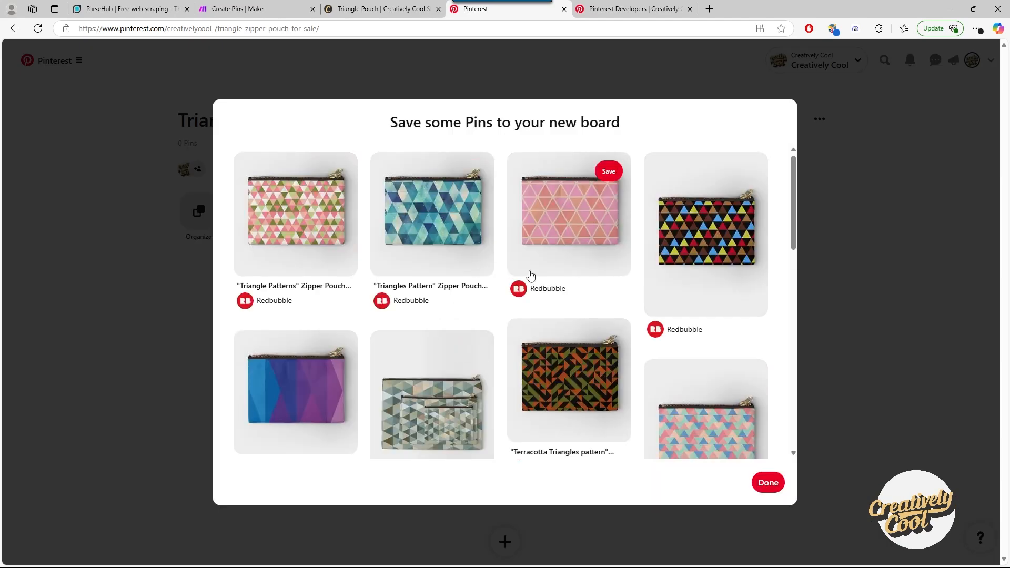
left_click(766, 482)
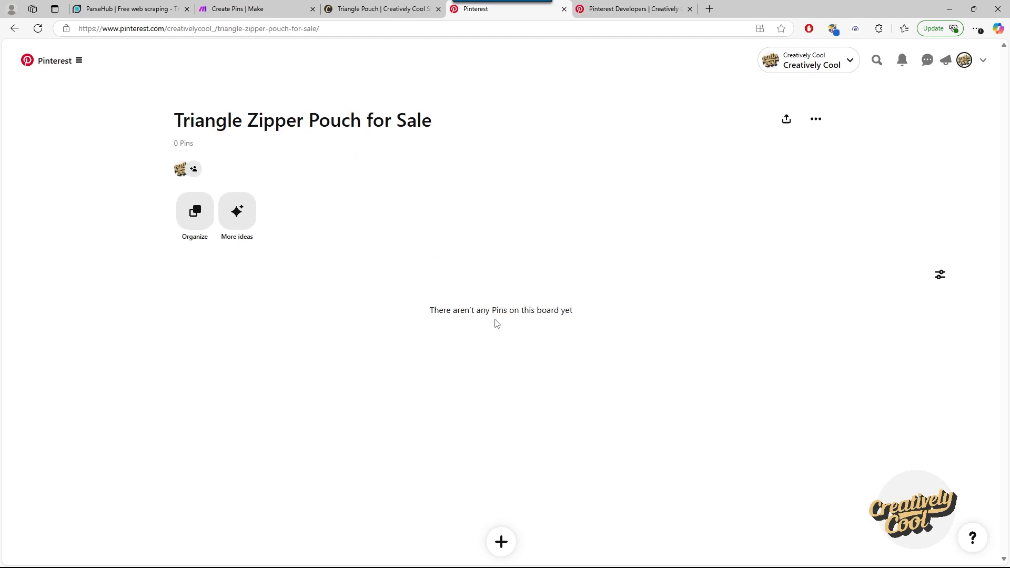
Step: Switch back to the Create Pins scenario in Make and add a new connection named "Triangle Zipper Pouch Pin" in the Pinterest module
left_click(392, 10)
left_click(288, 10)
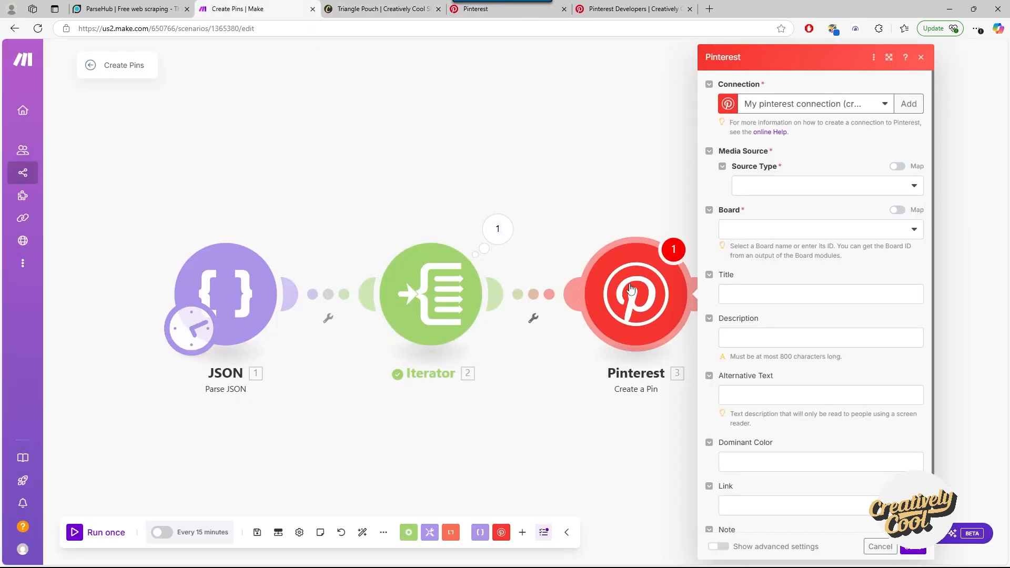
left_click(877, 107)
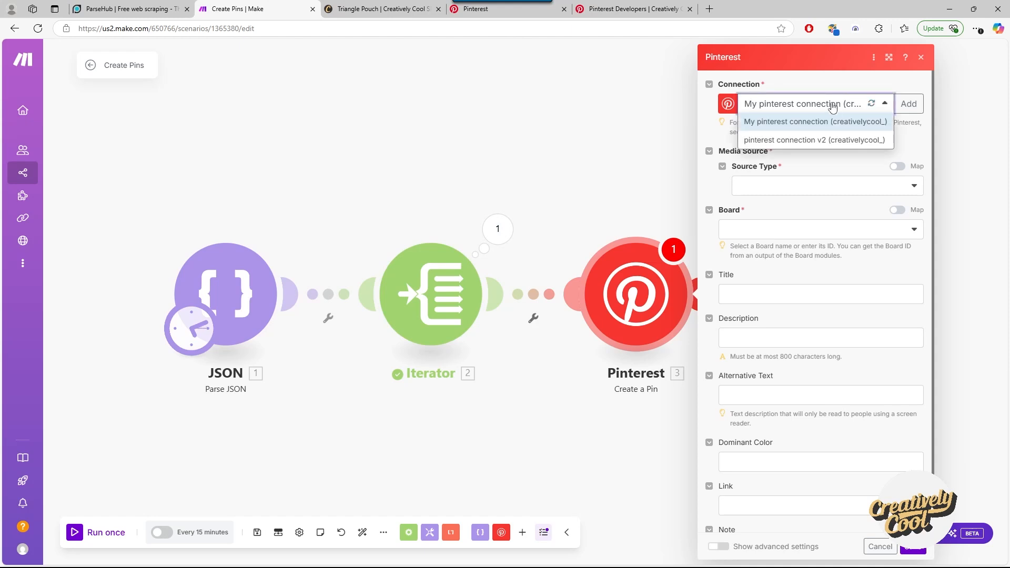
left_click(839, 84)
left_click(902, 105)
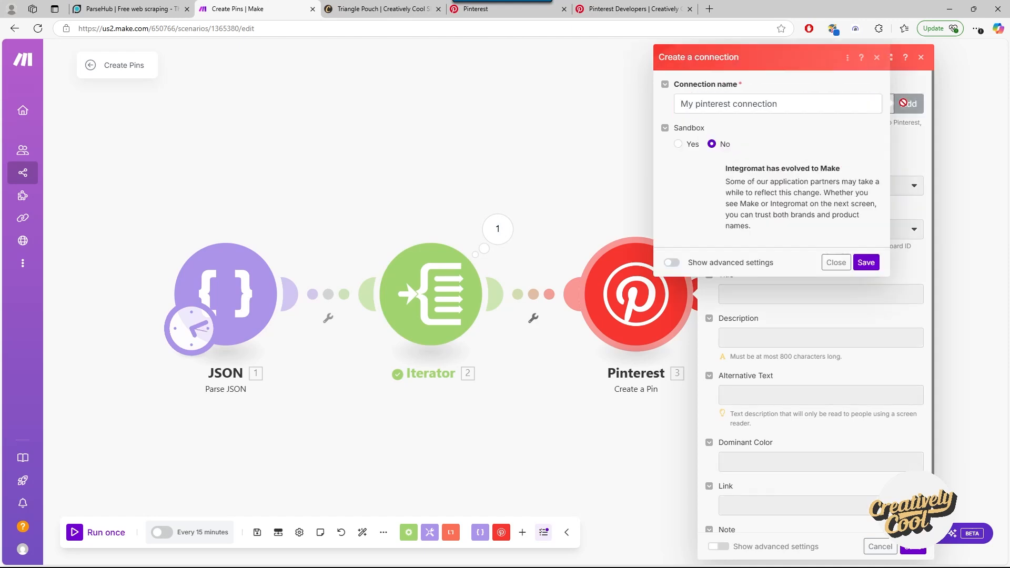
left_click_drag(796, 104, 666, 105)
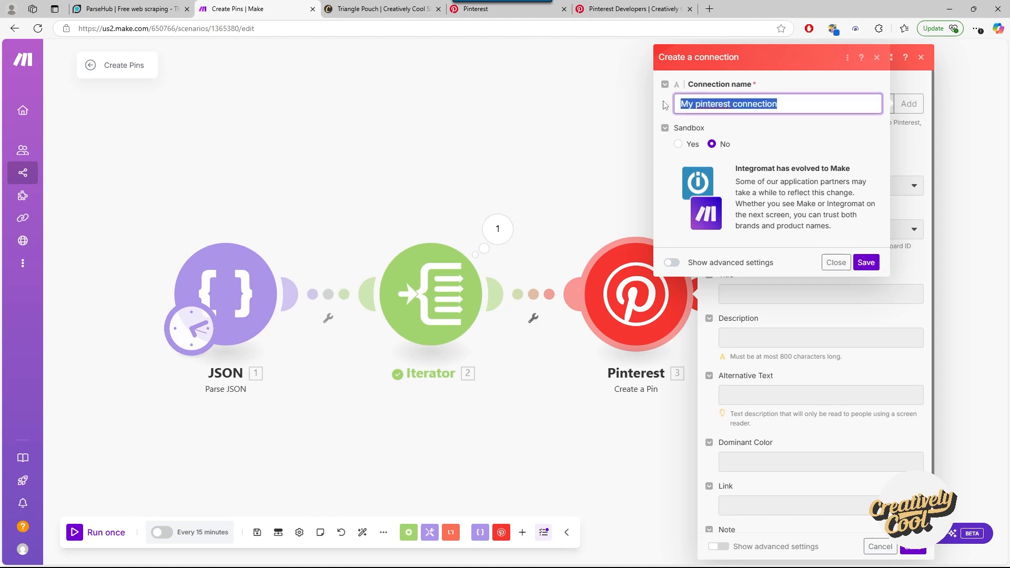
type("Triangle Zipper Pouch")
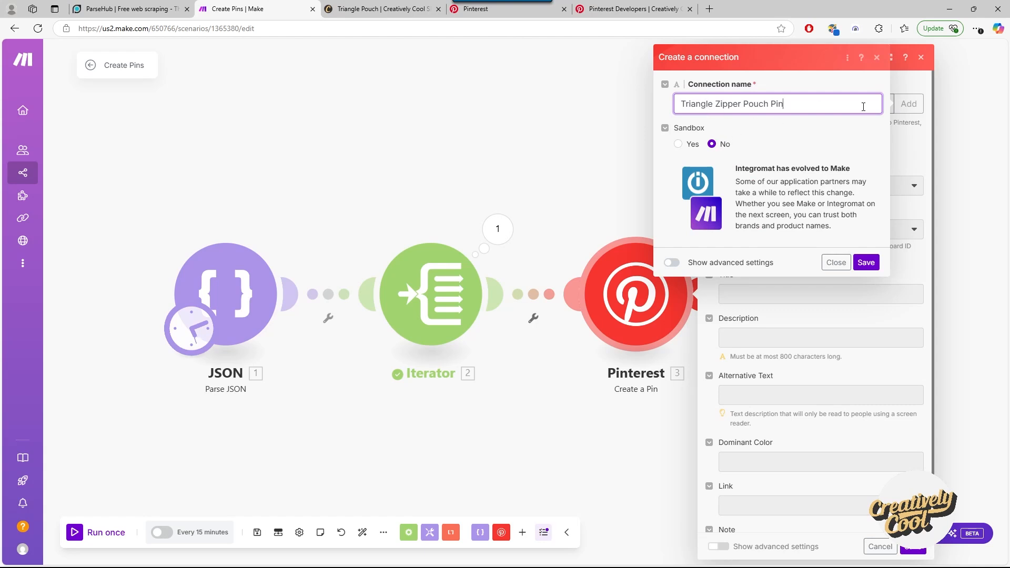
Step: Save the new connection by giving Make HQ access to the Pinterest account, and save the scenario despite the incomplete Pinterest module
left_click(866, 262)
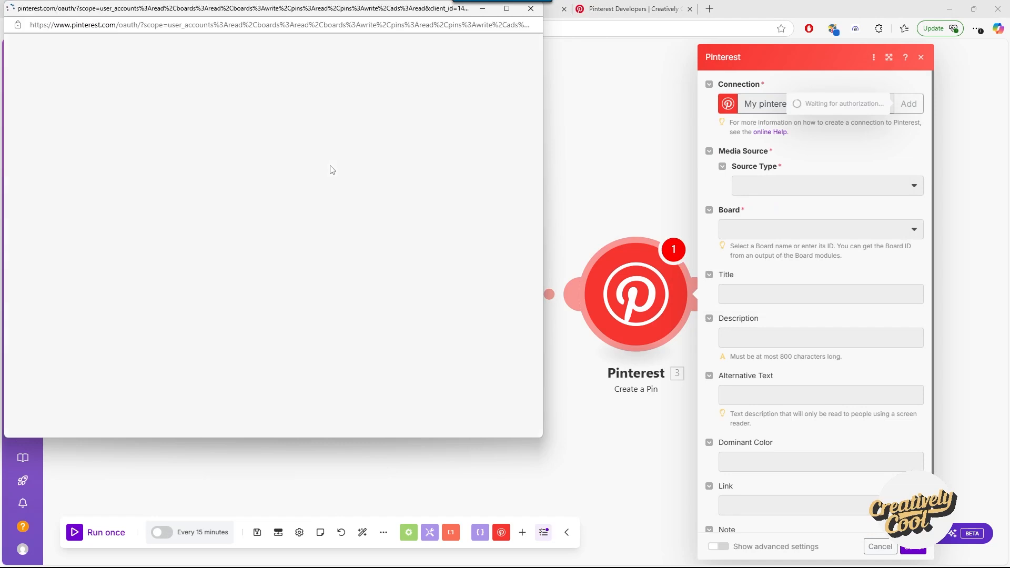
left_click_drag(322, 10, 523, 40)
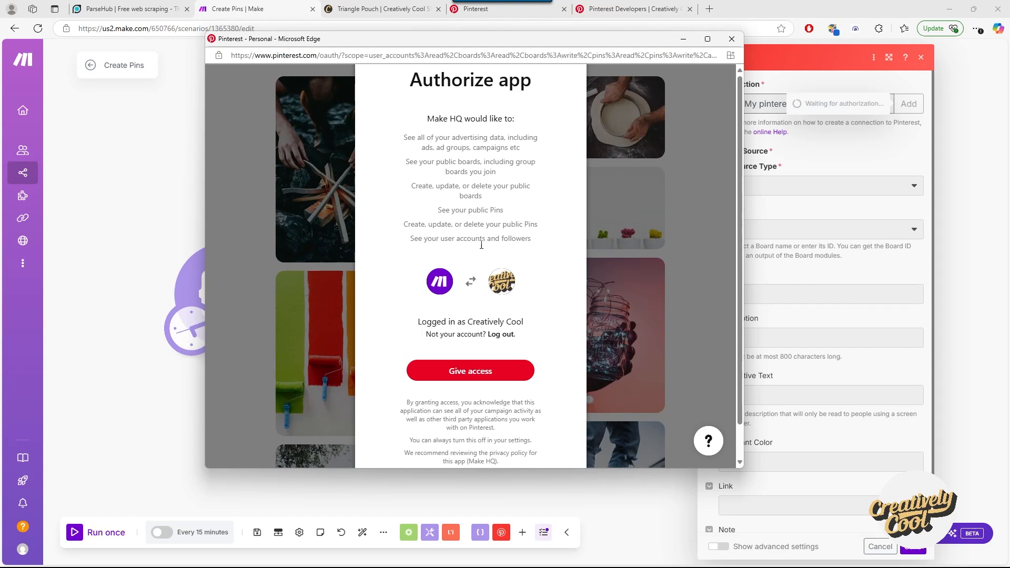
left_click(473, 376)
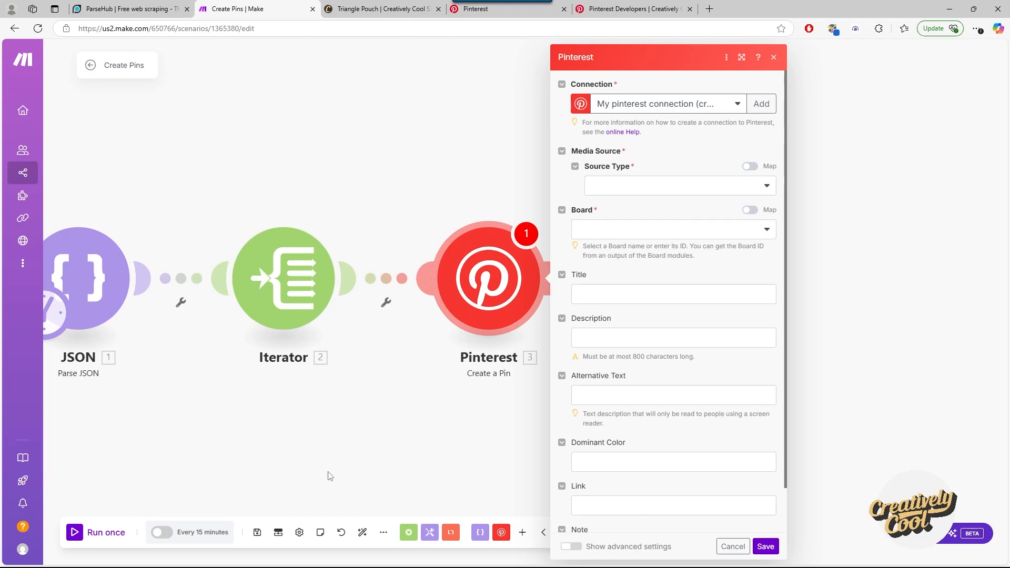
left_click(256, 533)
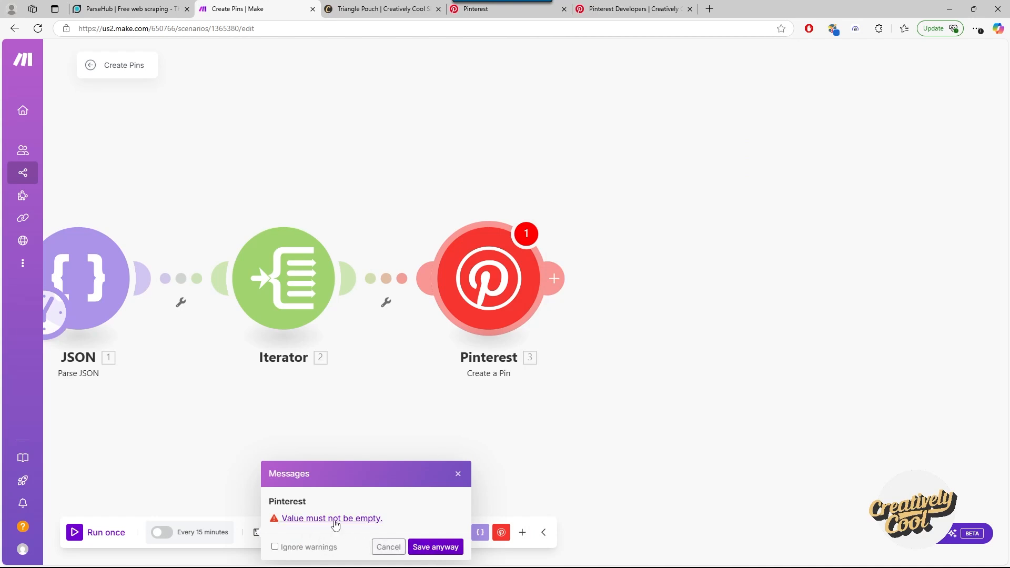
left_click(422, 547)
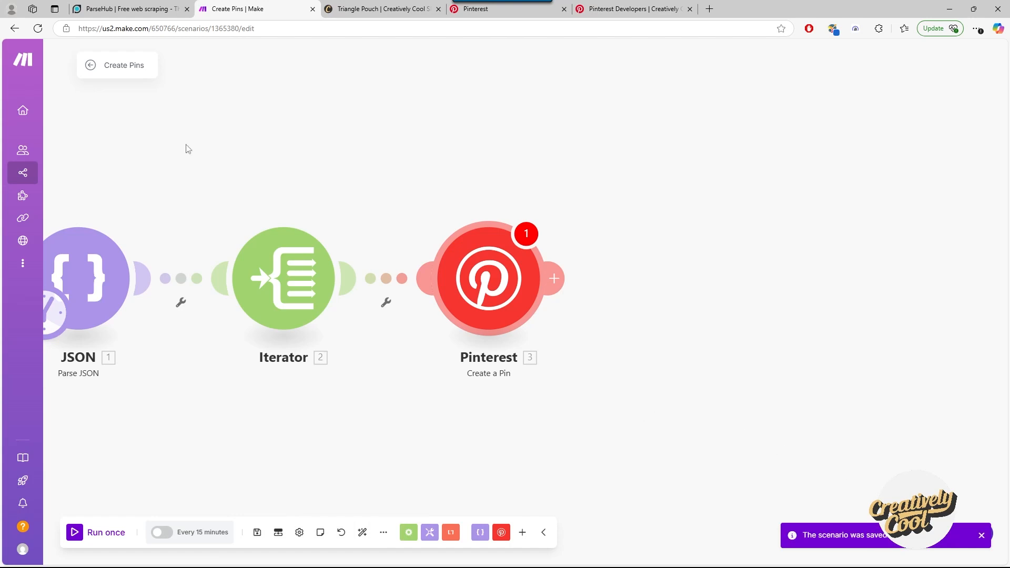
Step: In the Pinterest module, set the media source type to Image URL and map the Iterator's product_image to the Image URL
left_click(592, 229)
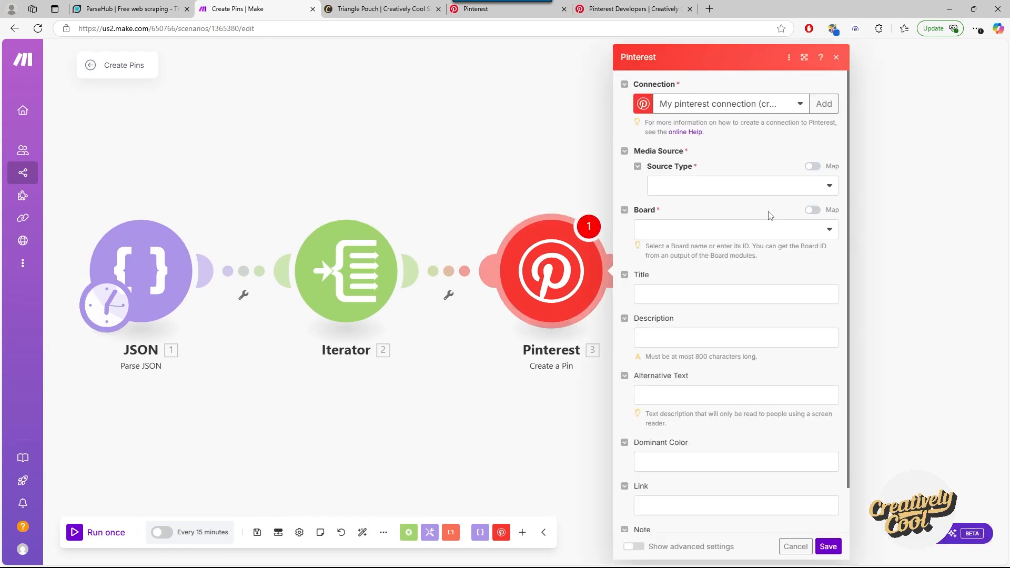
left_click(721, 188)
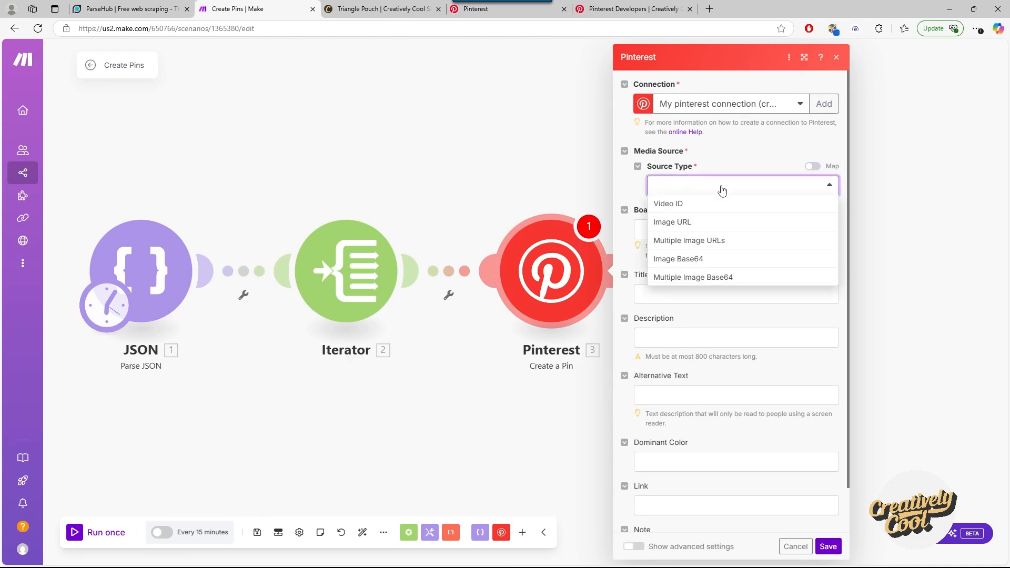
left_click(680, 223)
left_click(682, 231)
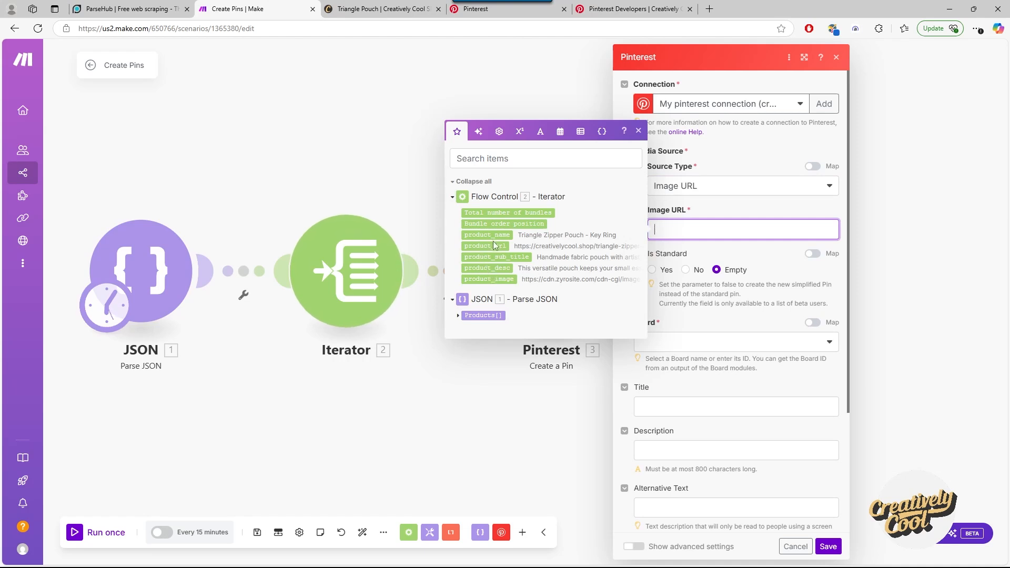
left_click_drag(491, 279, 715, 232)
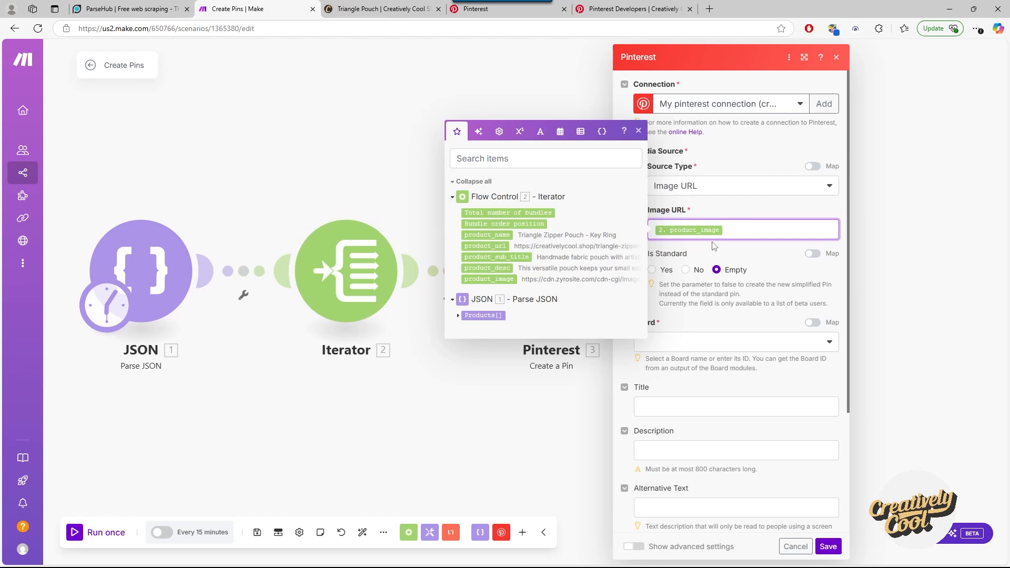
Step: Choose Triangle Zipper Pouch for Sale as the pin's board, leaving the board section empty
left_click(699, 342)
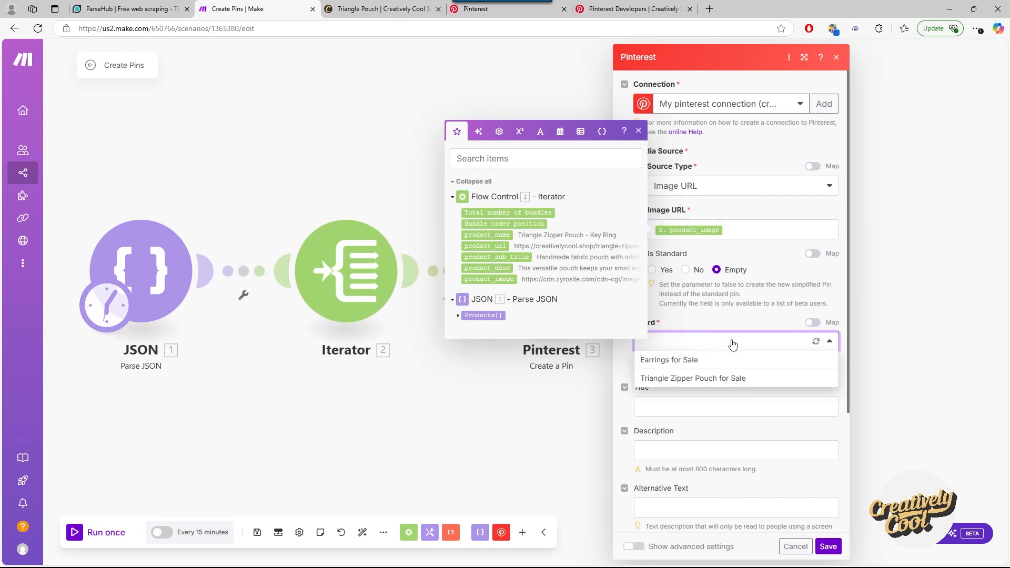
left_click(723, 380)
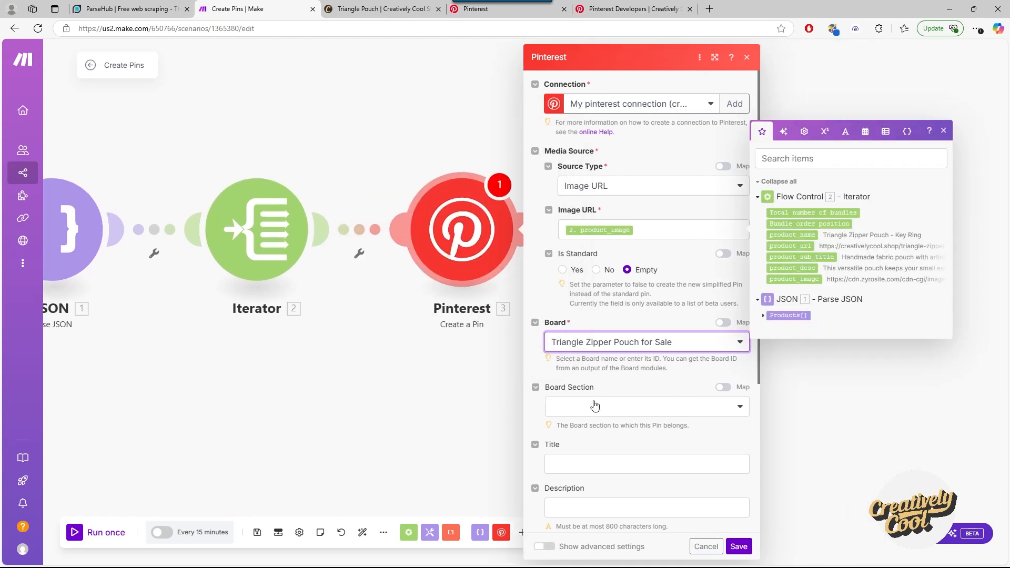
left_click(672, 411)
left_click(600, 427)
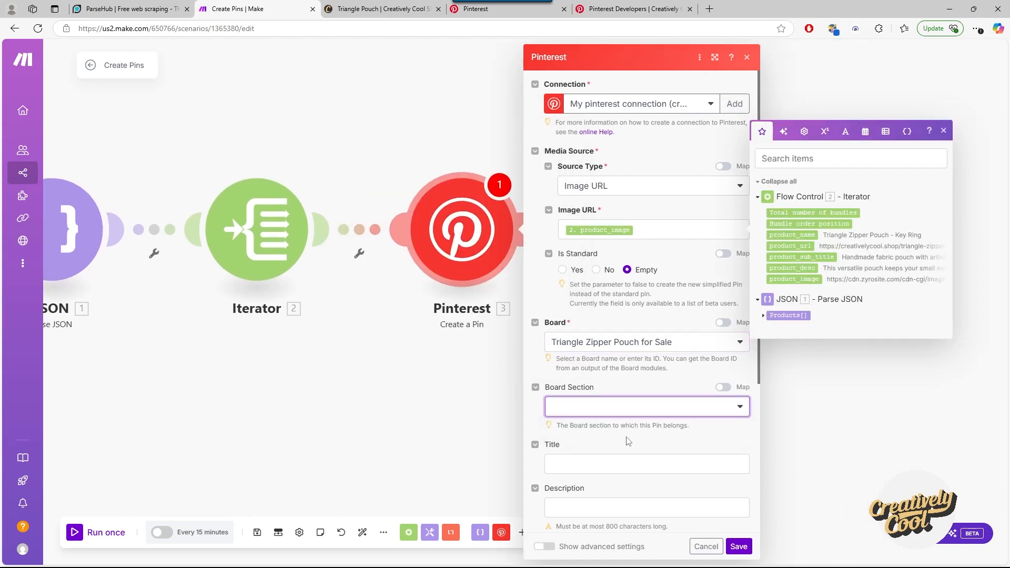
Step: Map the Iterator's product_name to the pin's title and product_desc to its description
left_click(637, 466)
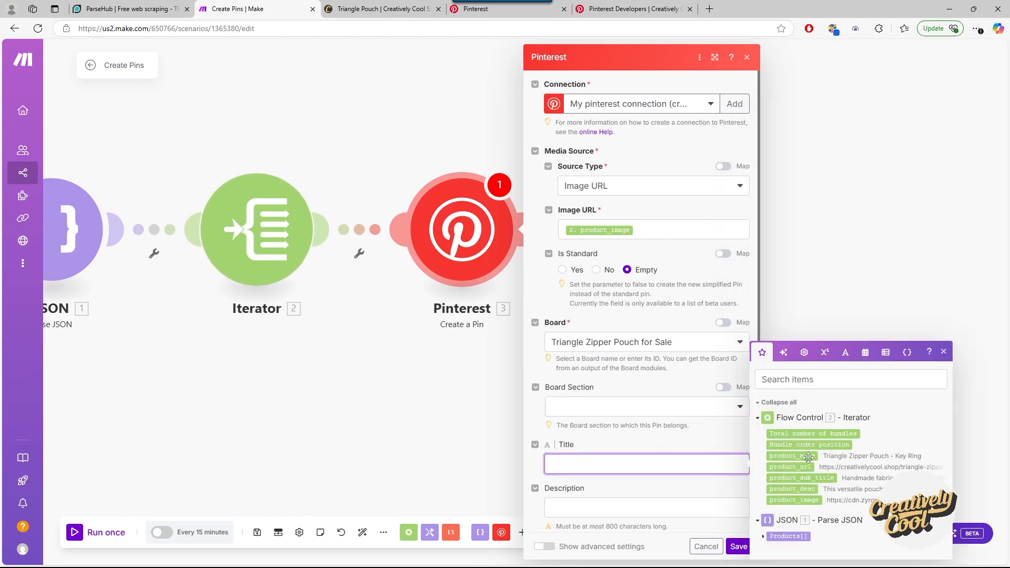
left_click_drag(808, 458, 665, 469)
left_click(638, 505)
left_click_drag(816, 493, 635, 502)
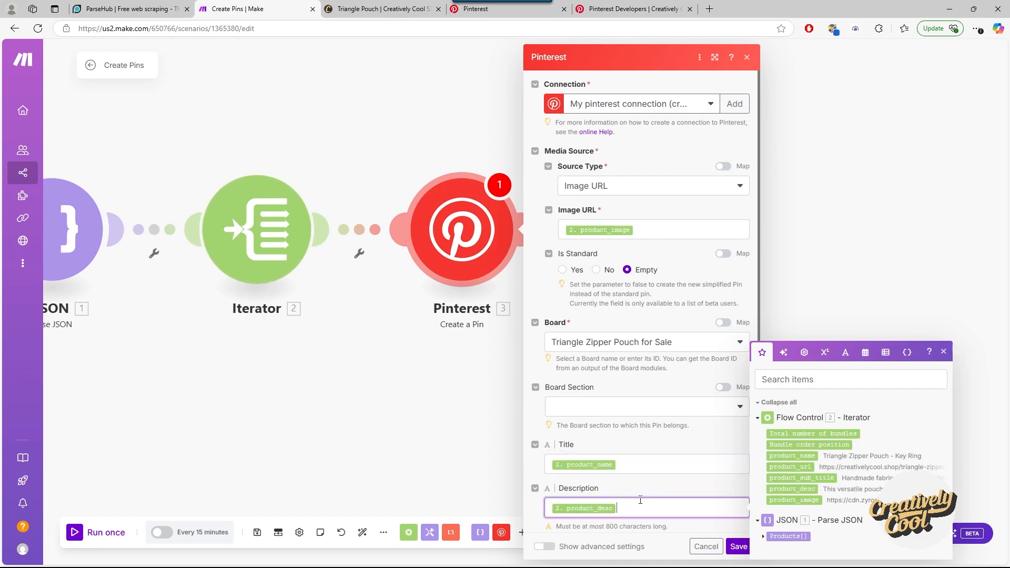
left_click(943, 351)
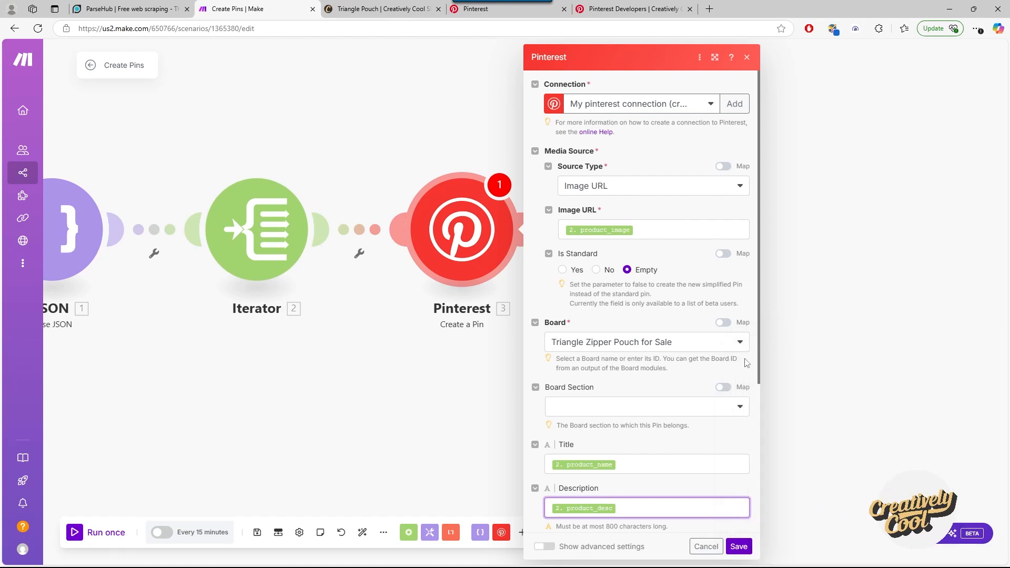
Step: Map product_sub_title to the alternative text and product_url to the link, leave the dominant color and note empty, and save the Pinterest module
scroll(746, 374, "down", 5)
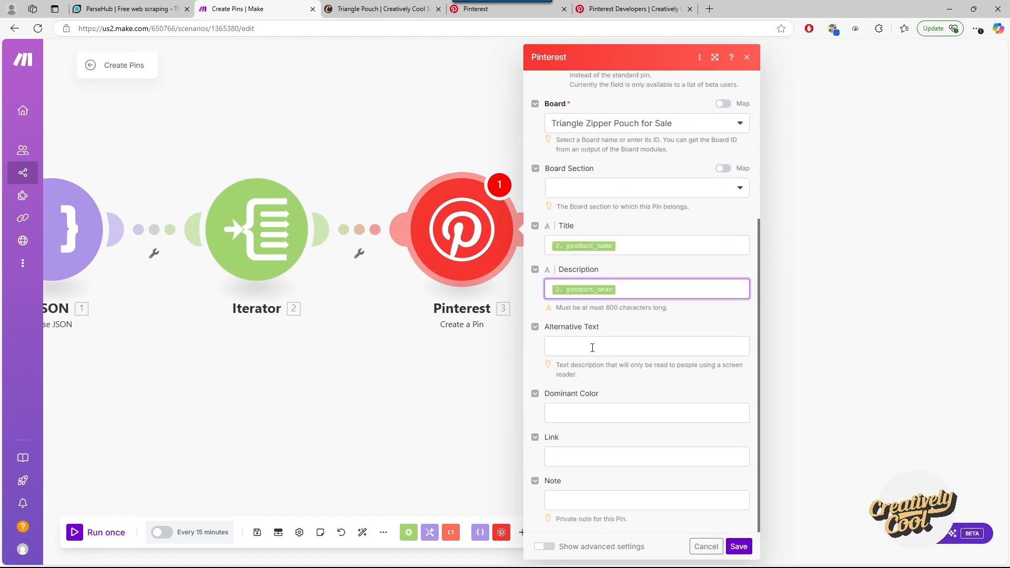
left_click(592, 346)
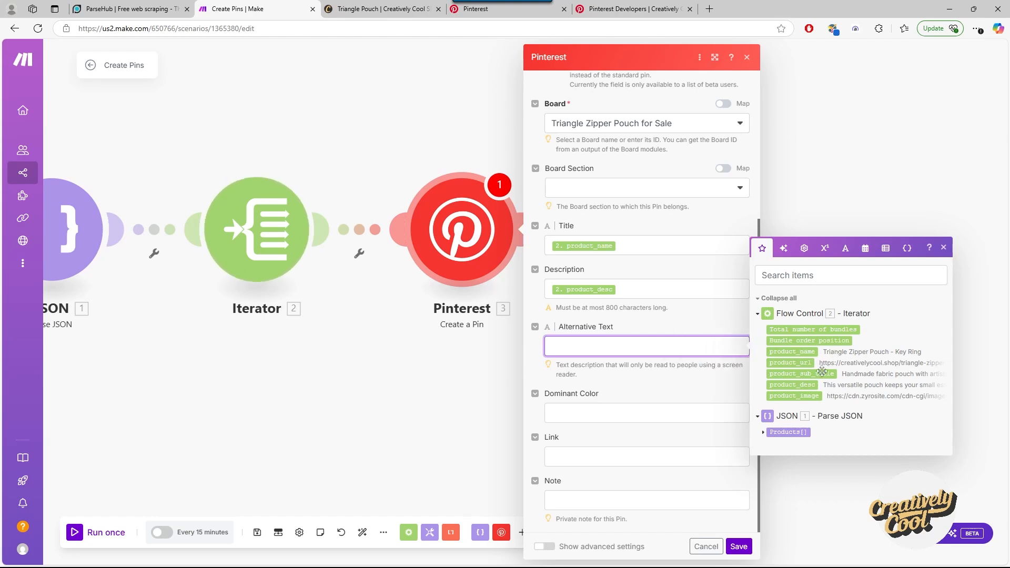
left_click_drag(819, 373, 649, 344)
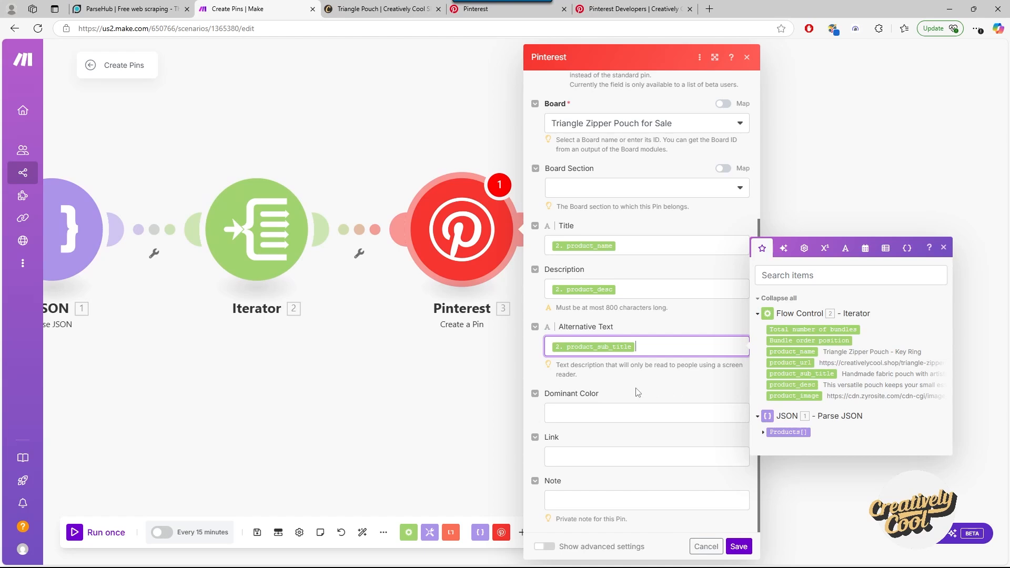
left_click(632, 415)
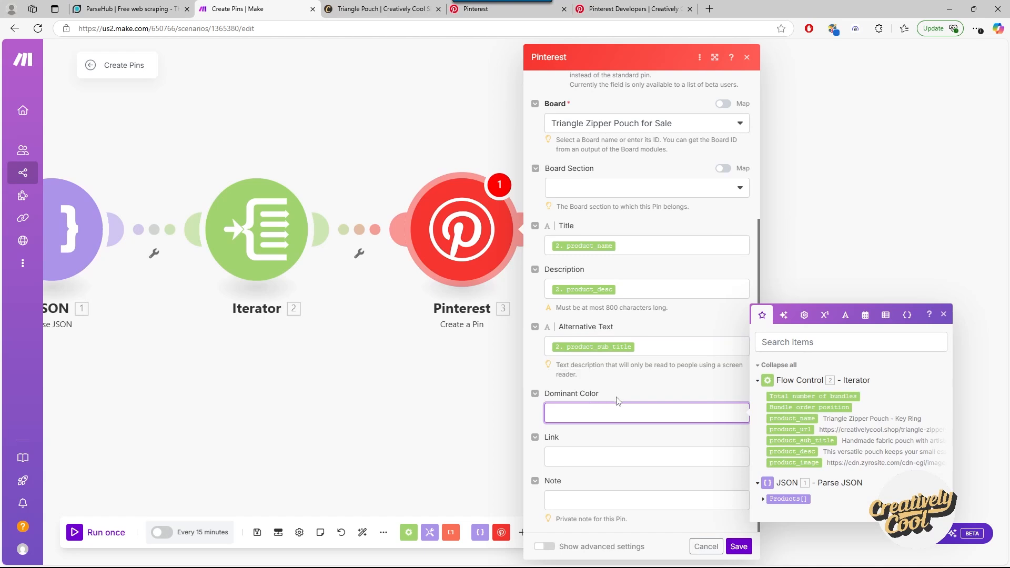
left_click(608, 459)
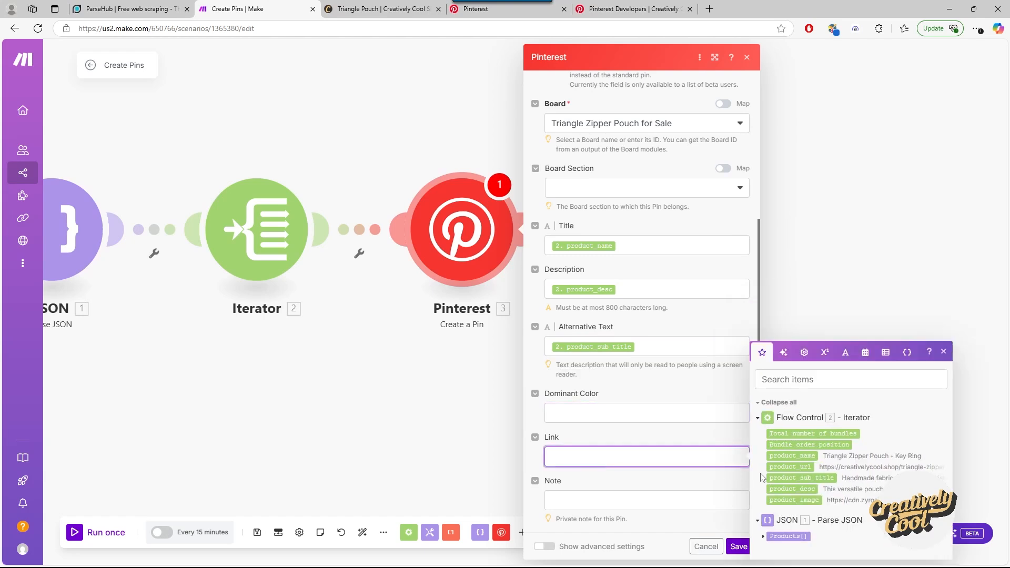
left_click_drag(789, 466, 655, 467)
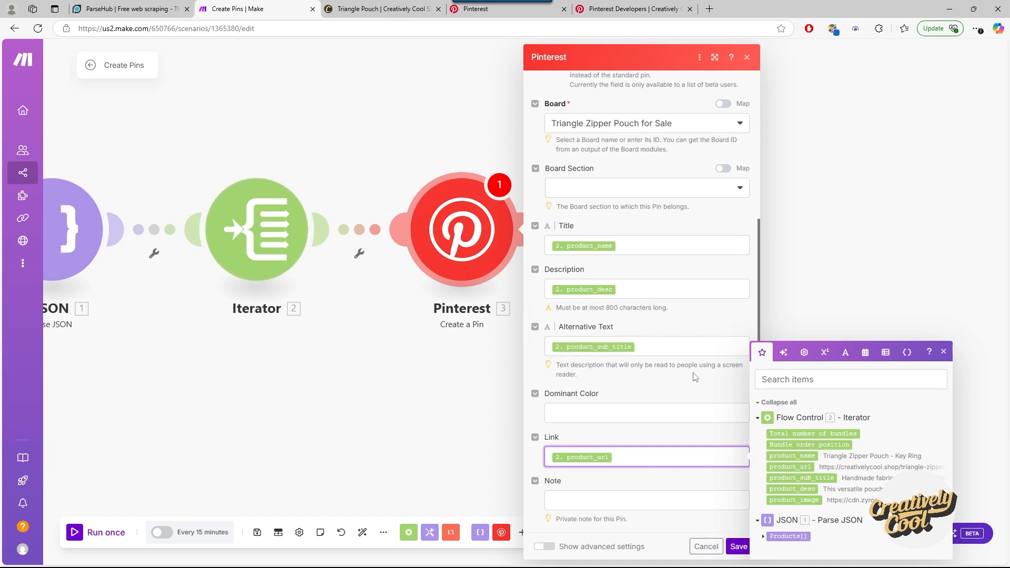
left_click(639, 505)
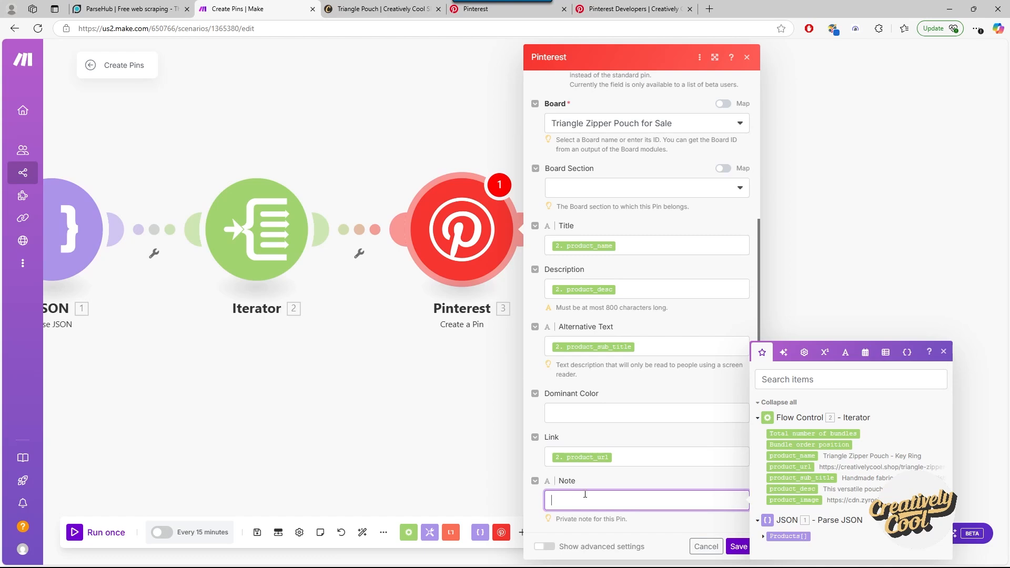
left_click(738, 548)
Step: Run the scenario once and reload the Triangle Zipper Pouch for Sale board on Pinterest
left_click_drag(429, 387, 692, 421)
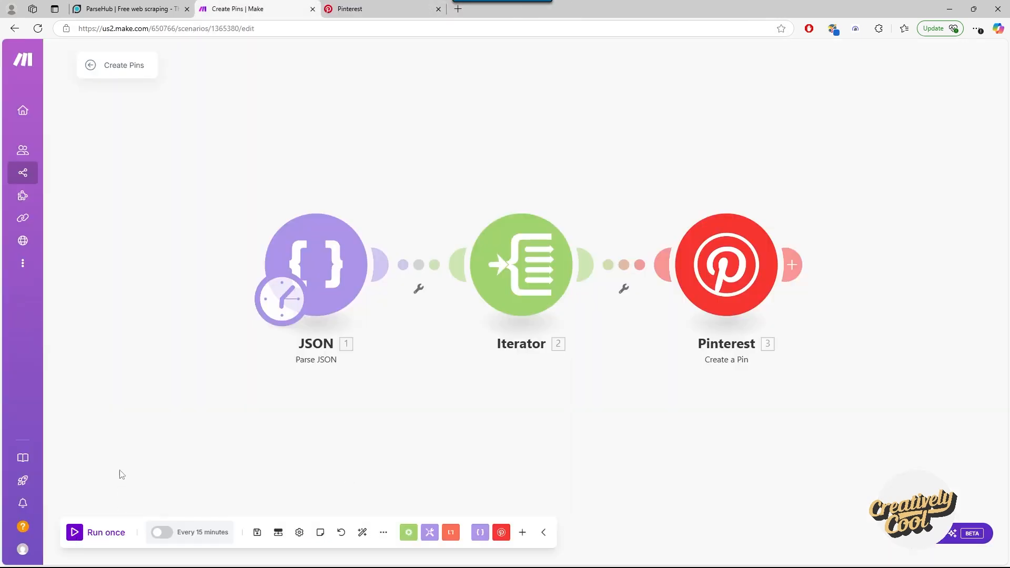
left_click(75, 533)
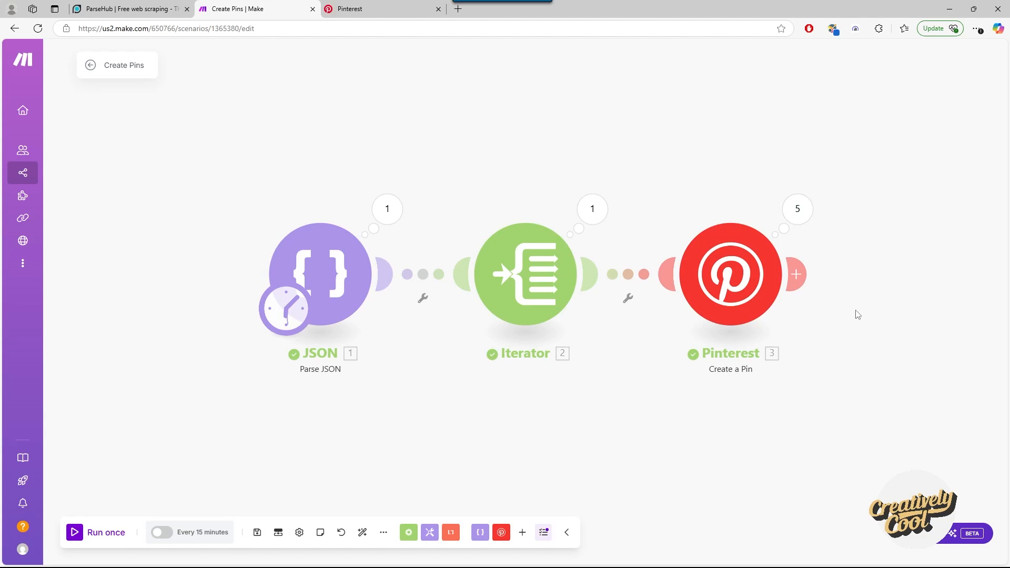
left_click(367, 8)
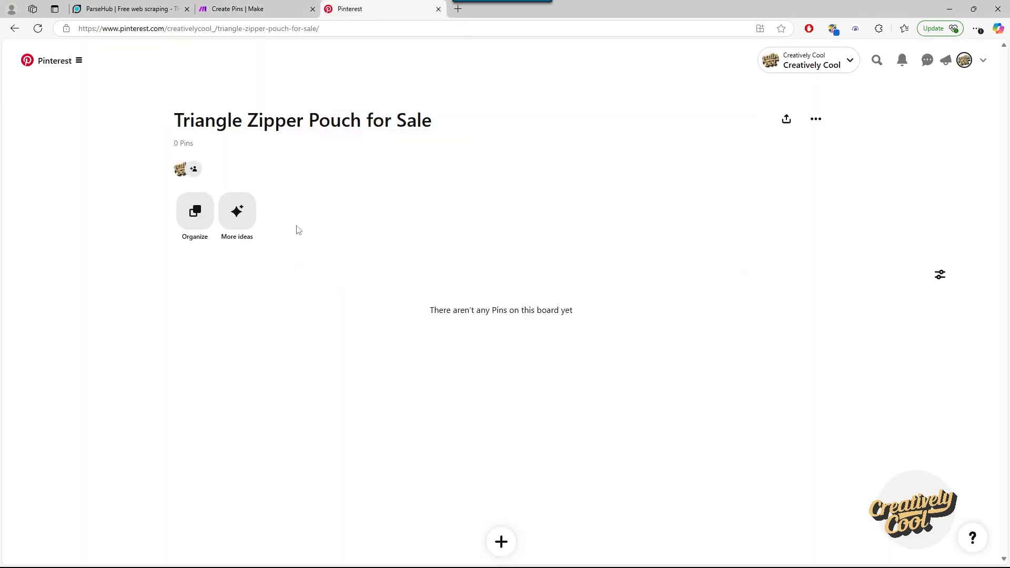
left_click(38, 29)
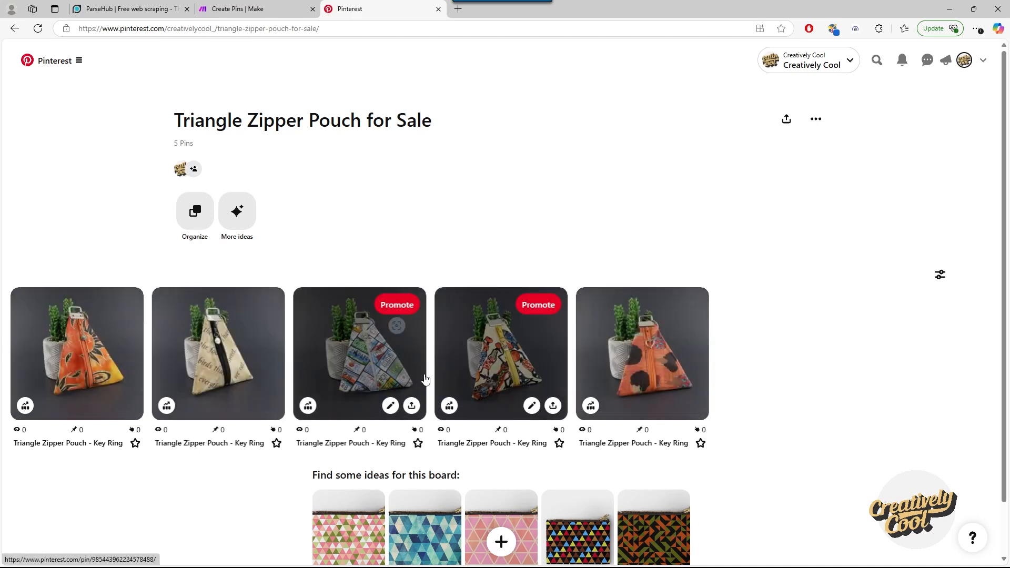
Step: Open the first pin on the board and examine its image, title, description and site link
left_click(88, 364)
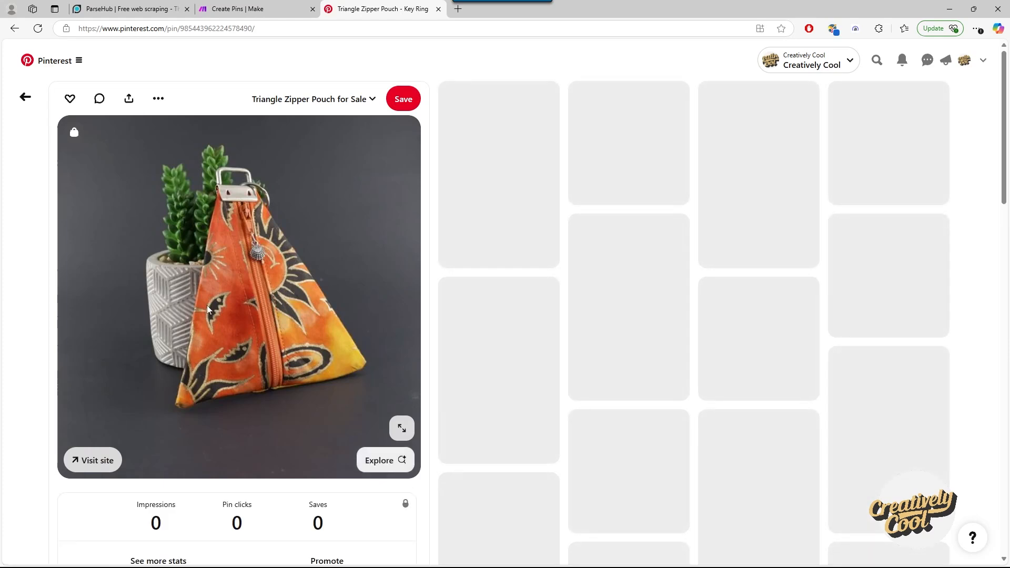
scroll(293, 284, "down", 4)
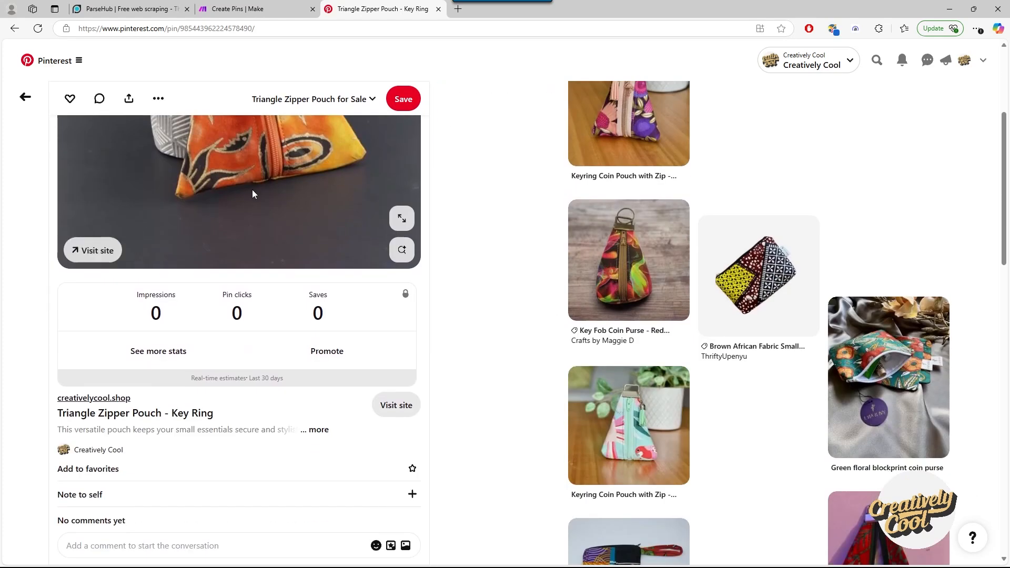
scroll(258, 247, "down", 2)
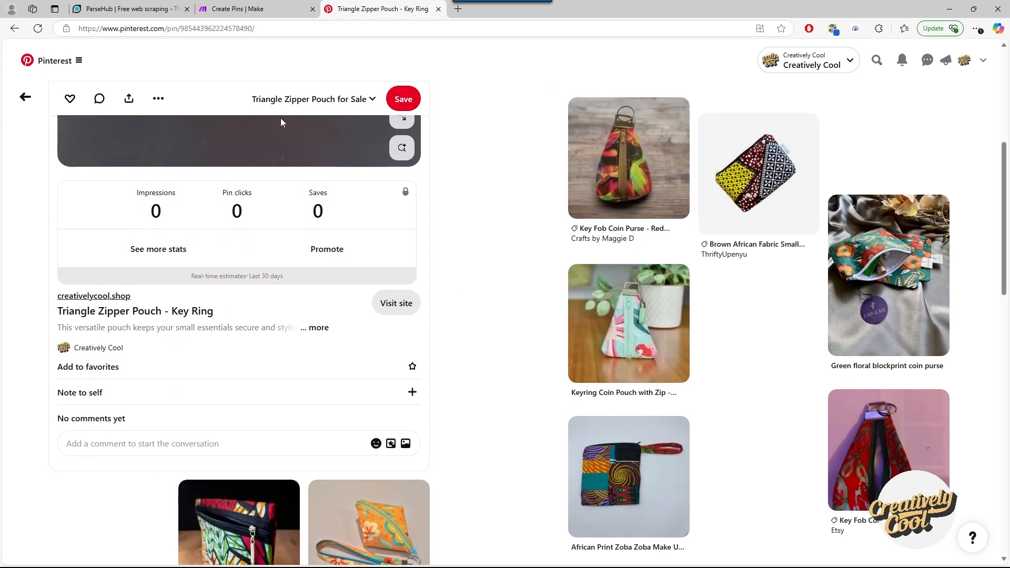
scroll(262, 195, "up", 3)
scroll(262, 196, "down", 2)
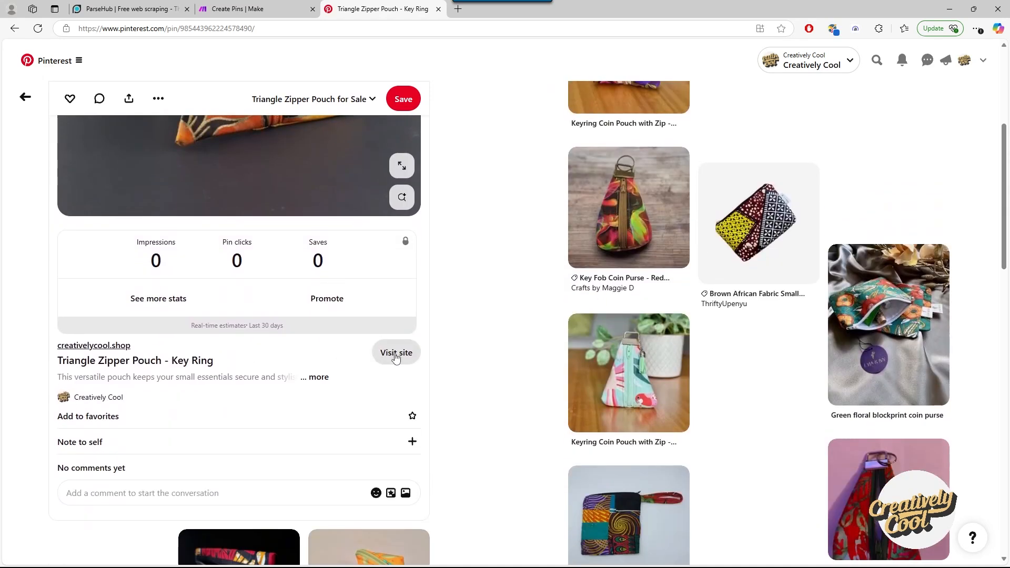
Step: Visit the pin's linked product page to check it, and return to the Create Pins scenario in Make
left_click(396, 358)
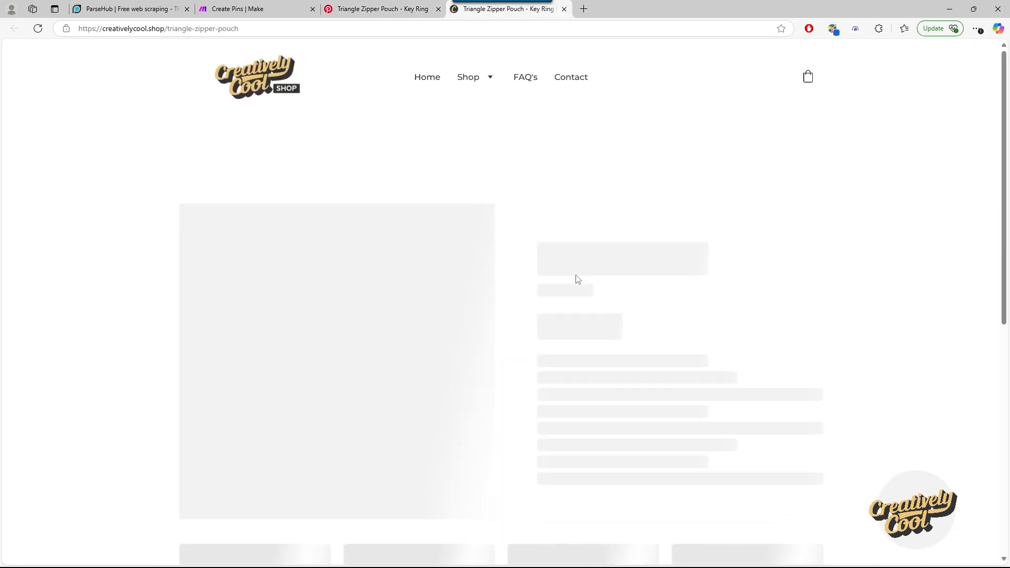
scroll(358, 370, "down", 4)
scroll(350, 395, "up", 4)
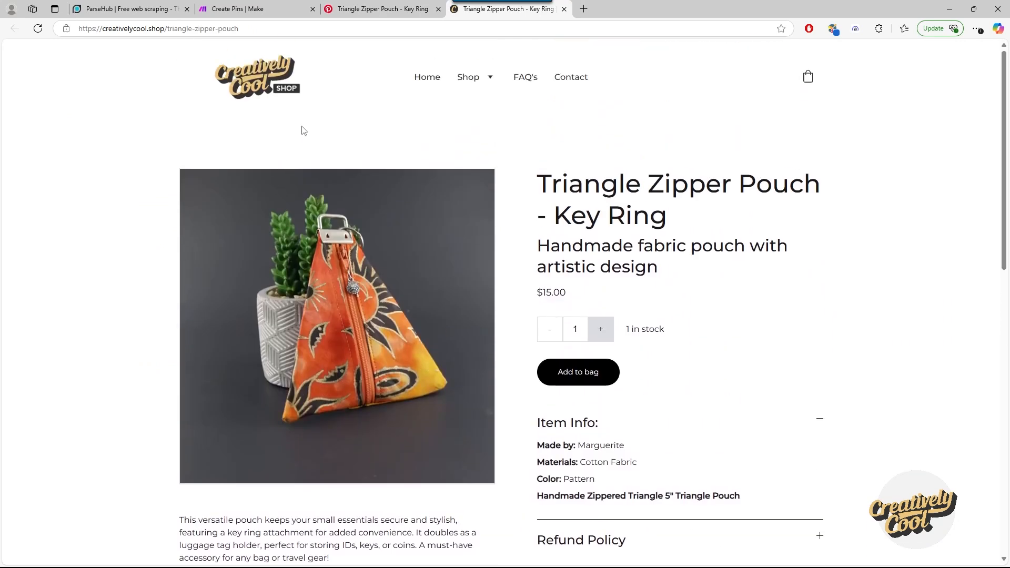
left_click(266, 9)
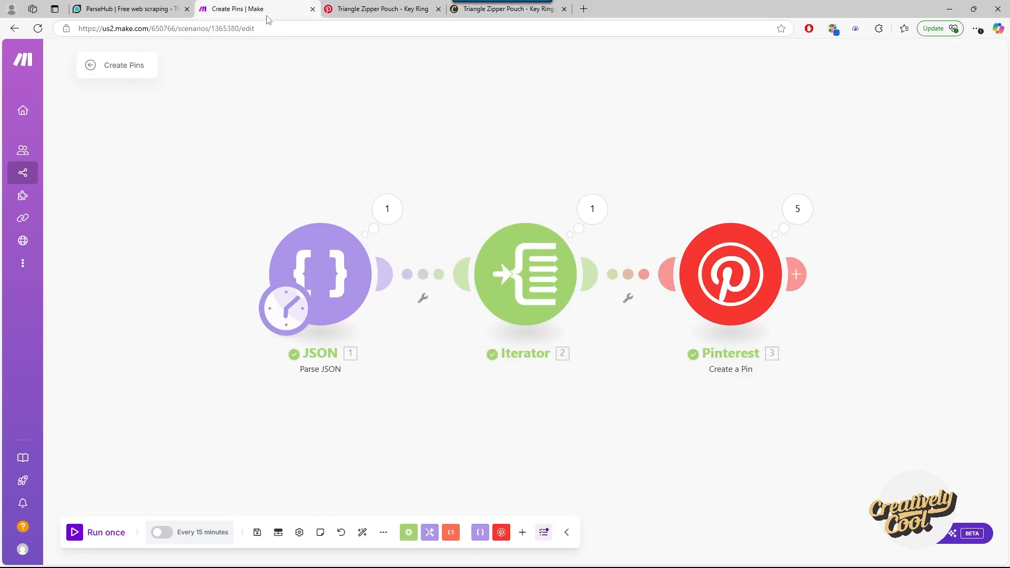